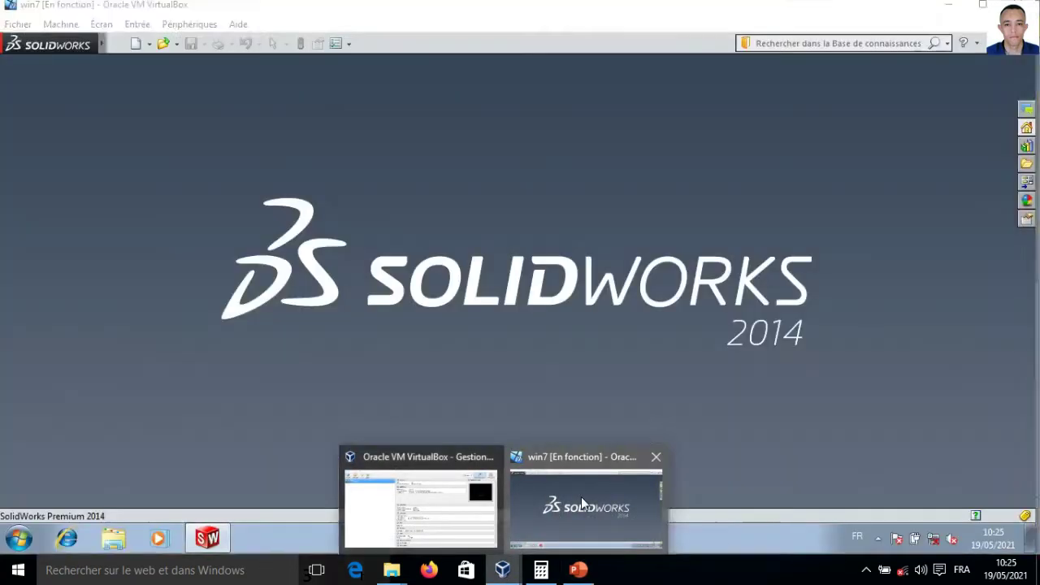
# - Switch from the PowerPoint drawing to SolidWorks and start a new document
pyautogui.click(581, 497)
pyautogui.click(135, 45)
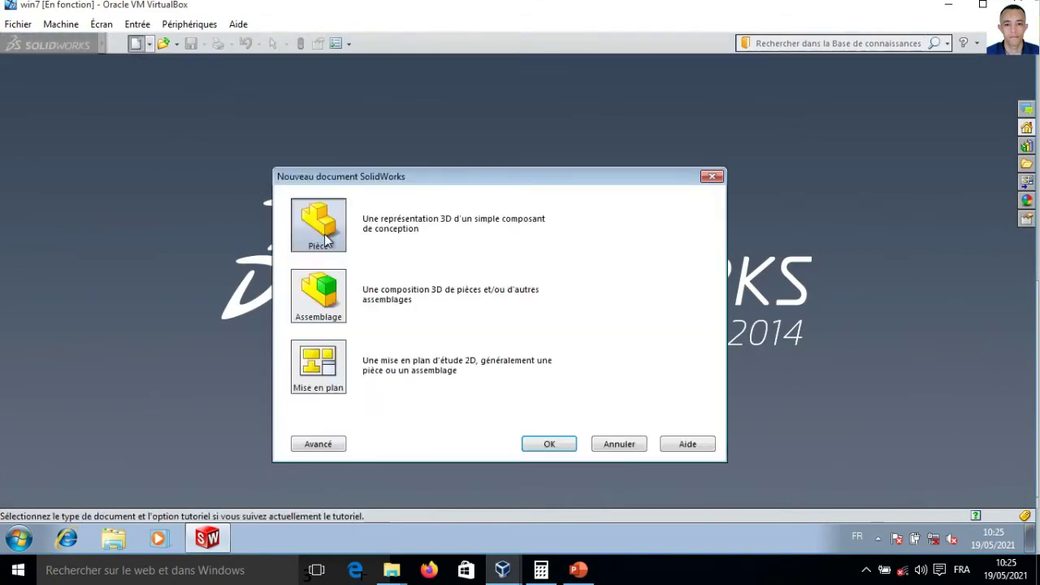
# - Create a new part and draw a corner rectangle from the origin on the right plane
pyautogui.click(546, 444)
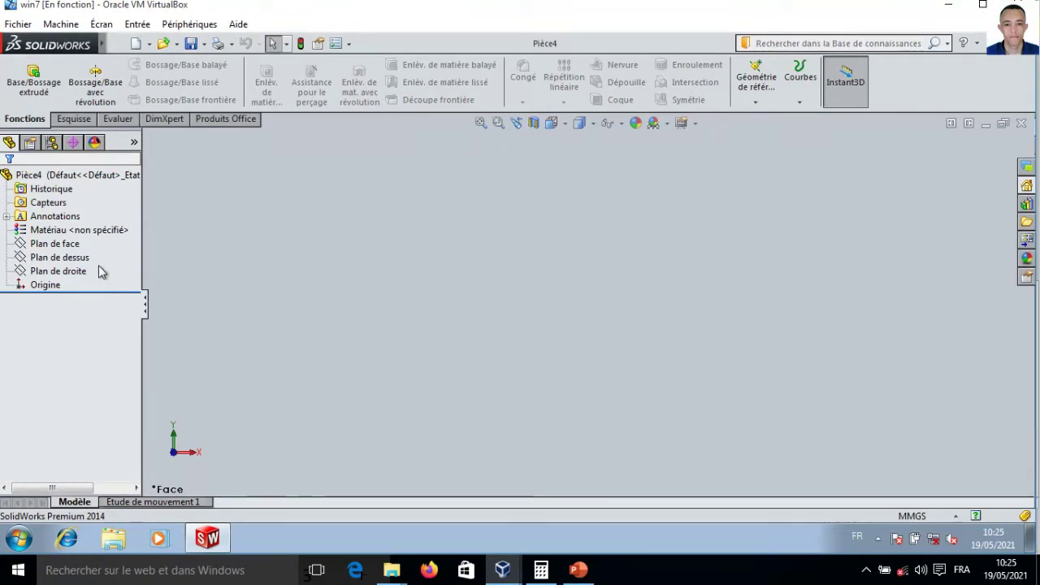
pyautogui.click(79, 271)
pyautogui.click(33, 81)
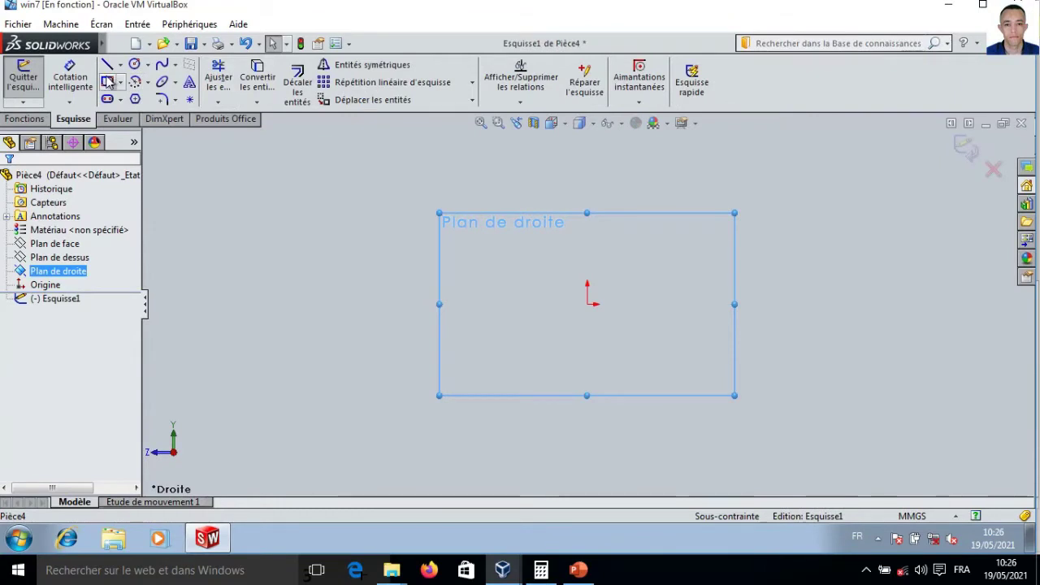
pyautogui.click(106, 81)
pyautogui.click(587, 304)
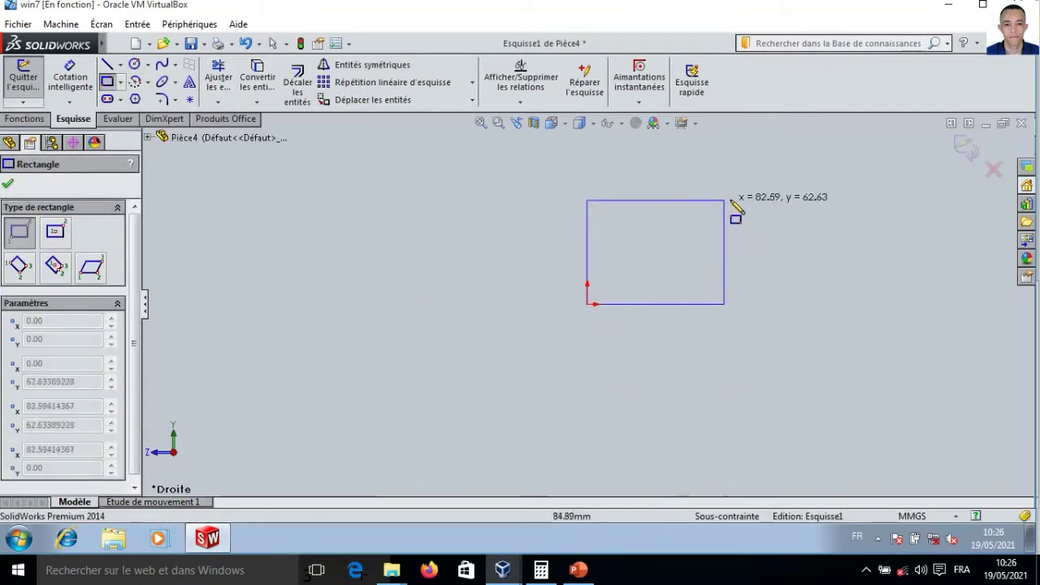
pyautogui.click(733, 198)
# - Dimension the rectangle 100 mm along the bottom and 63 mm on the left edge
pyautogui.click(84, 85)
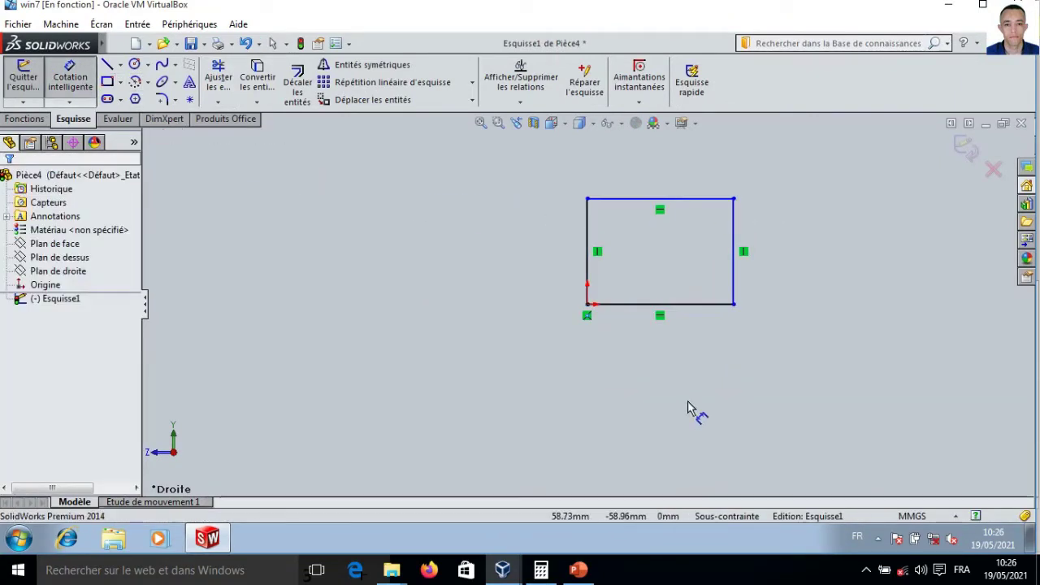
pyautogui.click(708, 307)
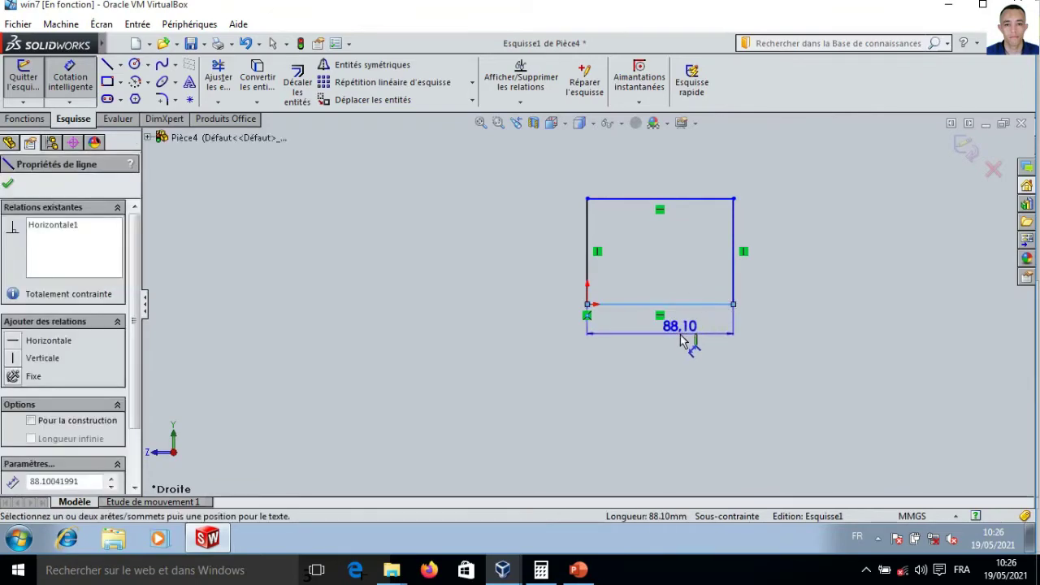
pyautogui.click(683, 341)
pyautogui.write('100')
pyautogui.press('Return')
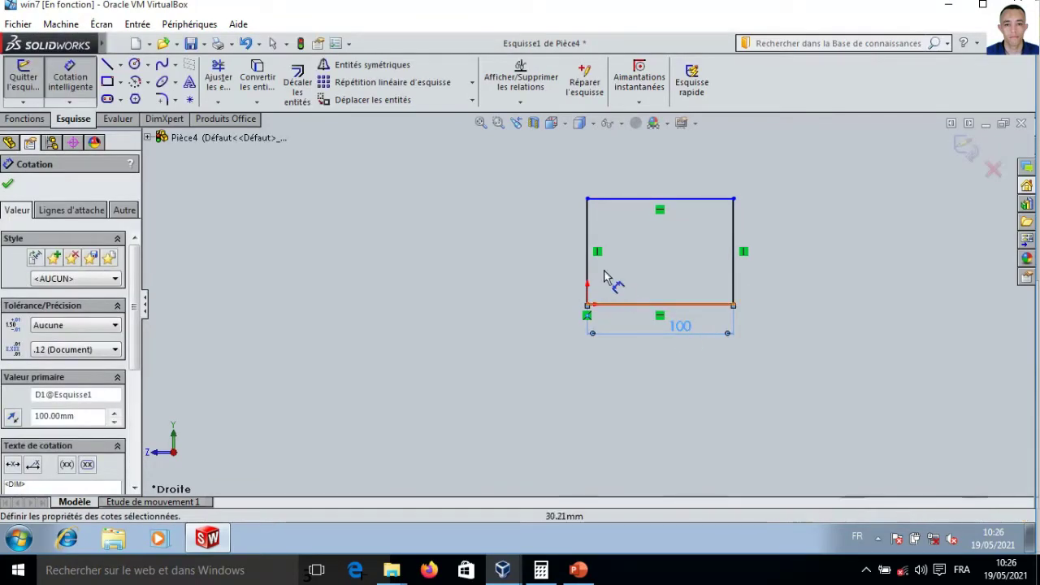
pyautogui.click(587, 264)
pyautogui.click(567, 266)
pyautogui.write('63')
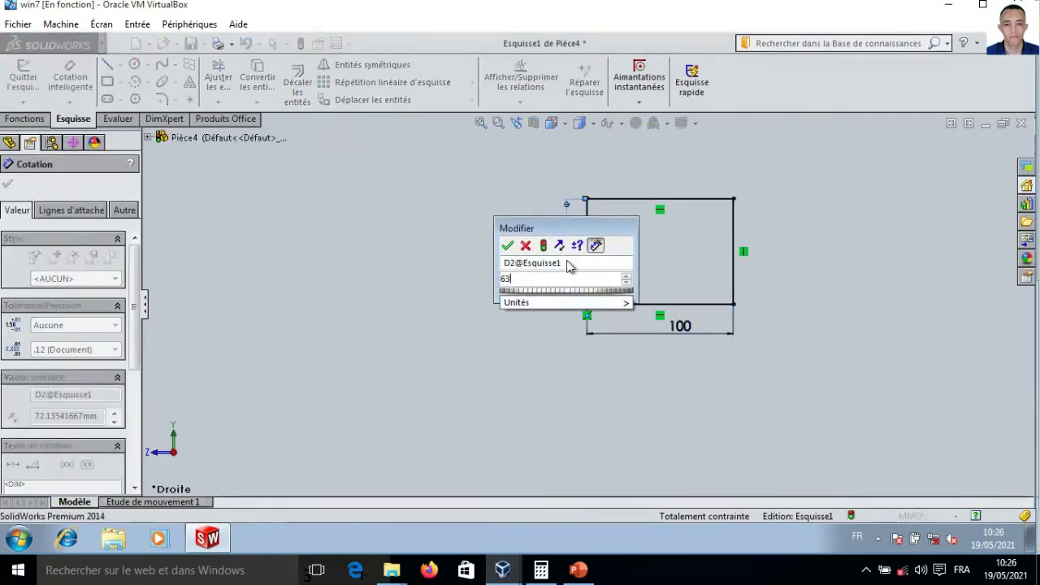
pyautogui.press('Return')
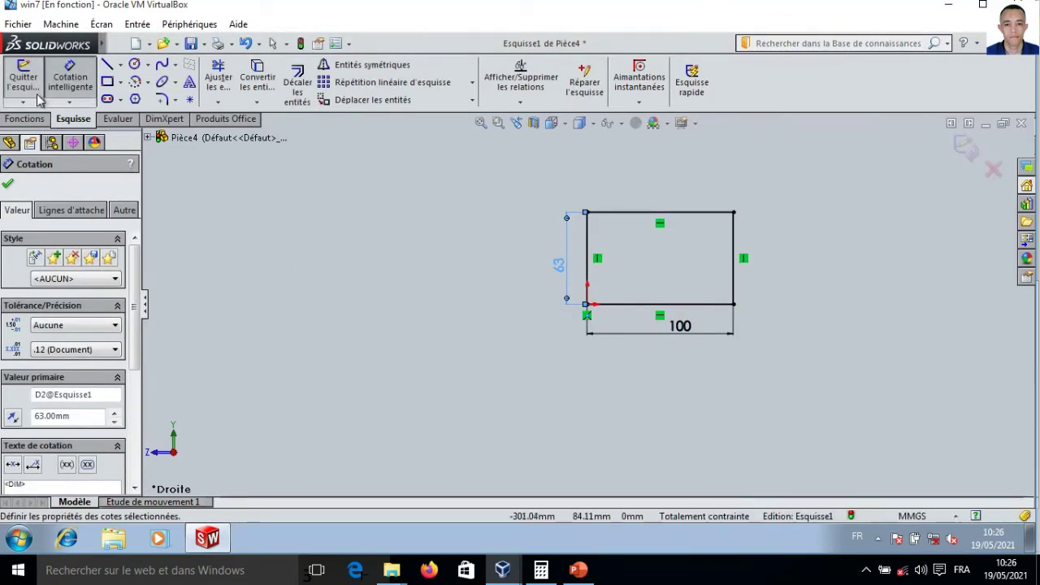
pyautogui.click(23, 79)
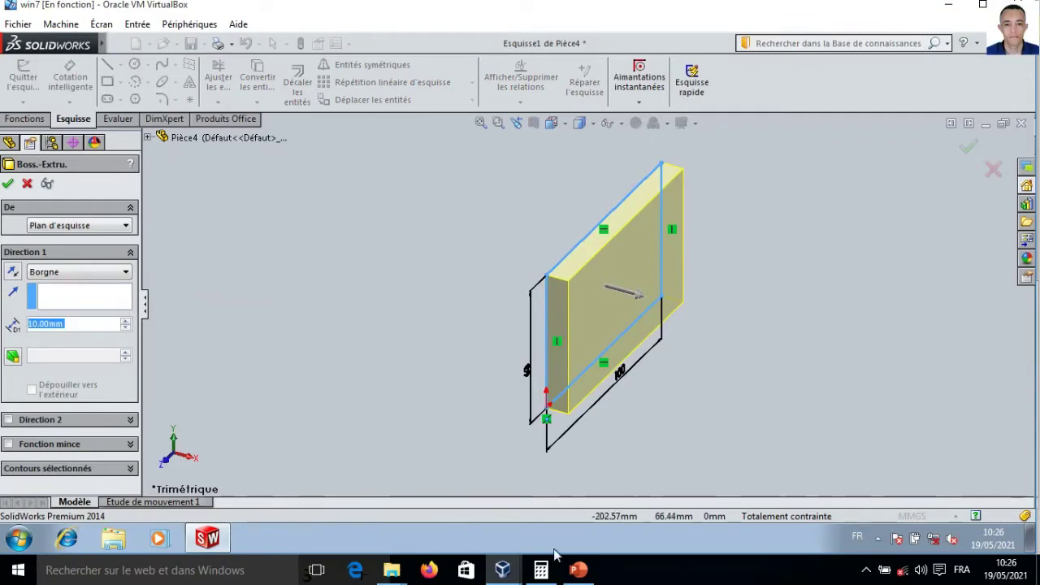
# - Extrude the rectangle 50 mm into a block, viewed isometrically, checking the reference drawing
pyautogui.click(577, 570)
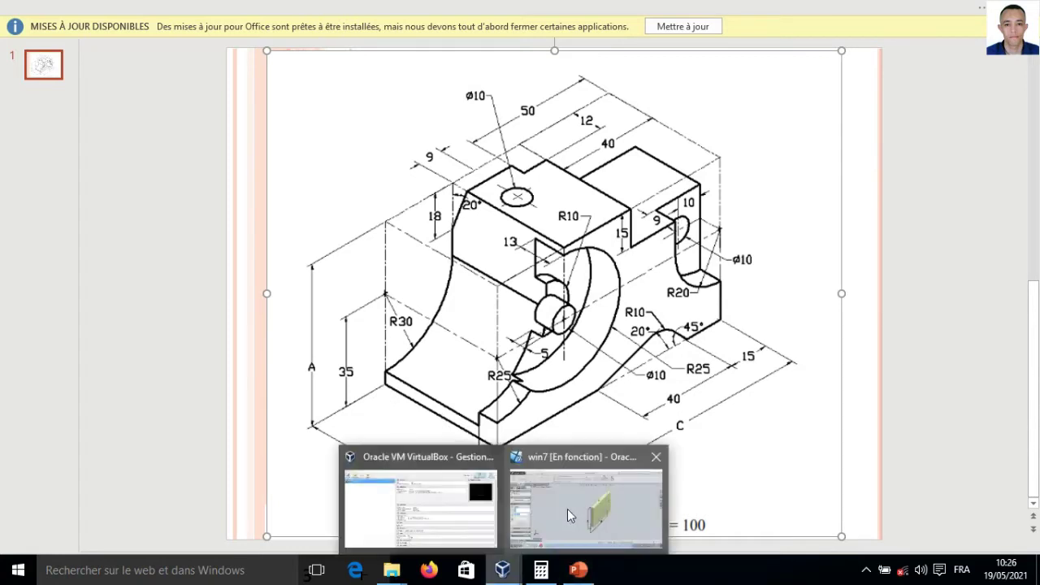
pyautogui.moveTo(503, 570)
pyautogui.click(581, 504)
pyautogui.write('50')
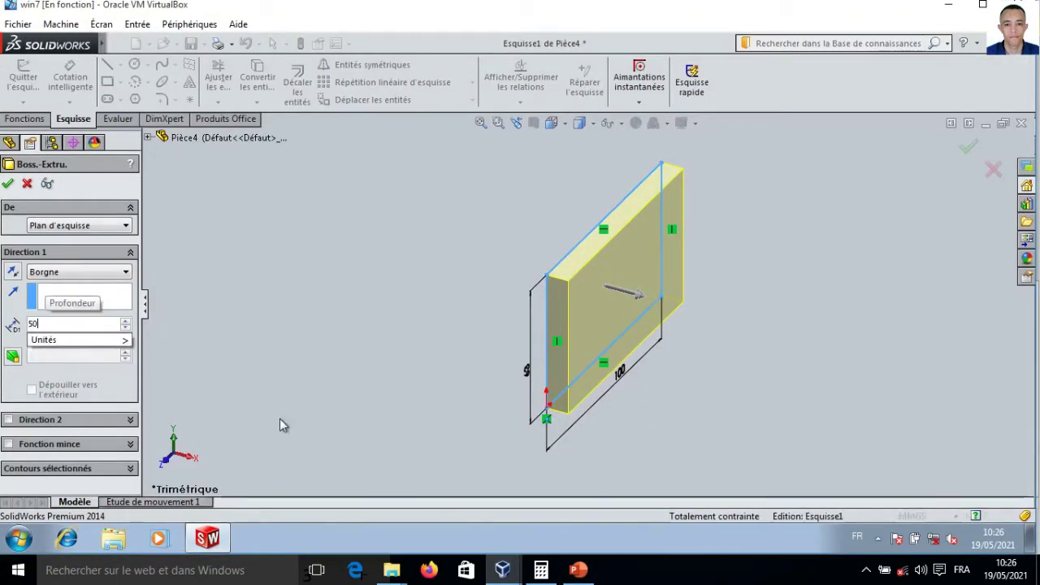
pyautogui.press('Return')
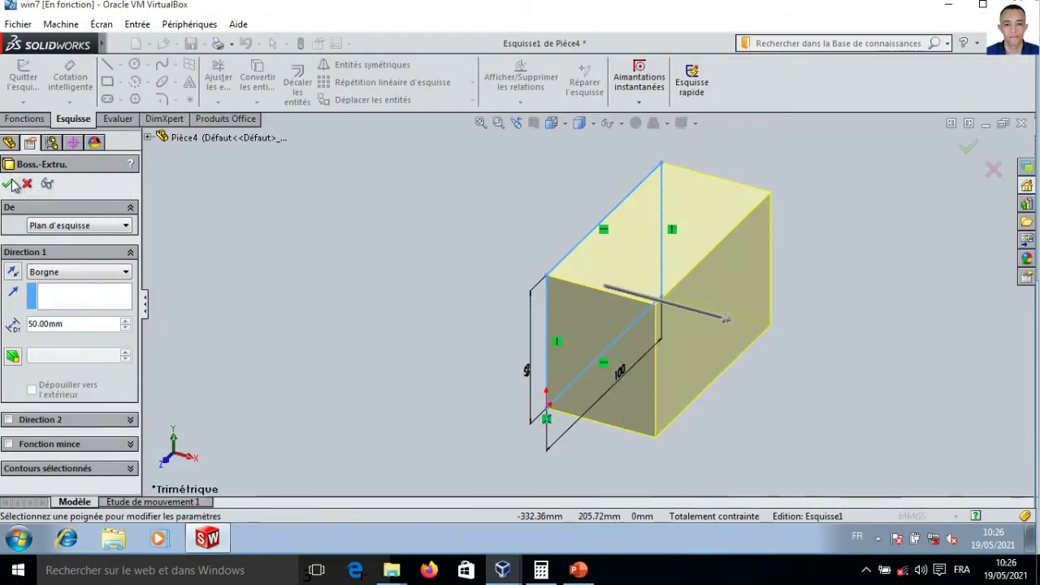
pyautogui.click(346, 281)
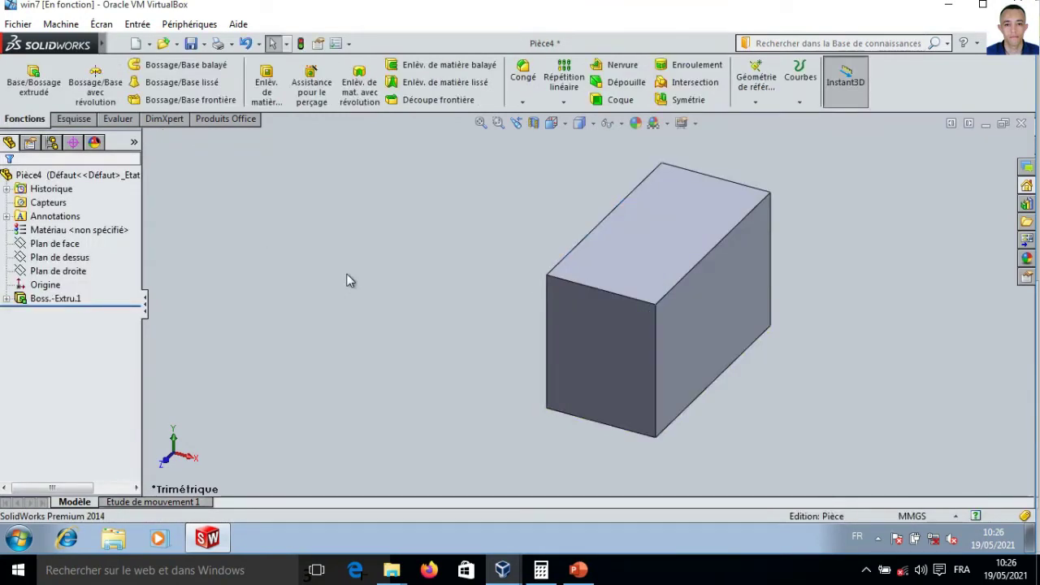
pyautogui.hotkey('ctrl', '7')
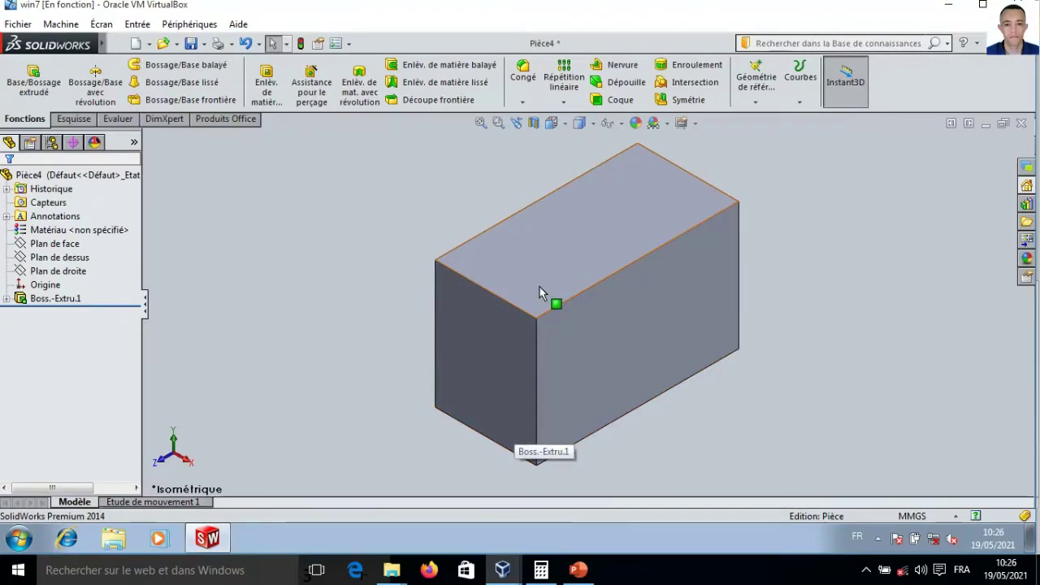
pyautogui.click(578, 570)
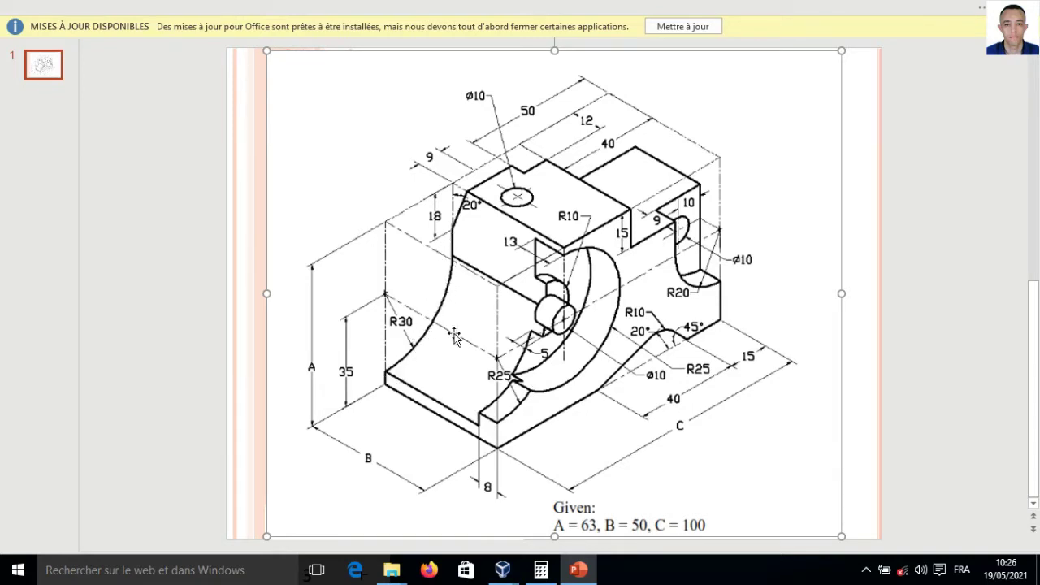
pyautogui.moveTo(502, 570)
pyautogui.click(606, 504)
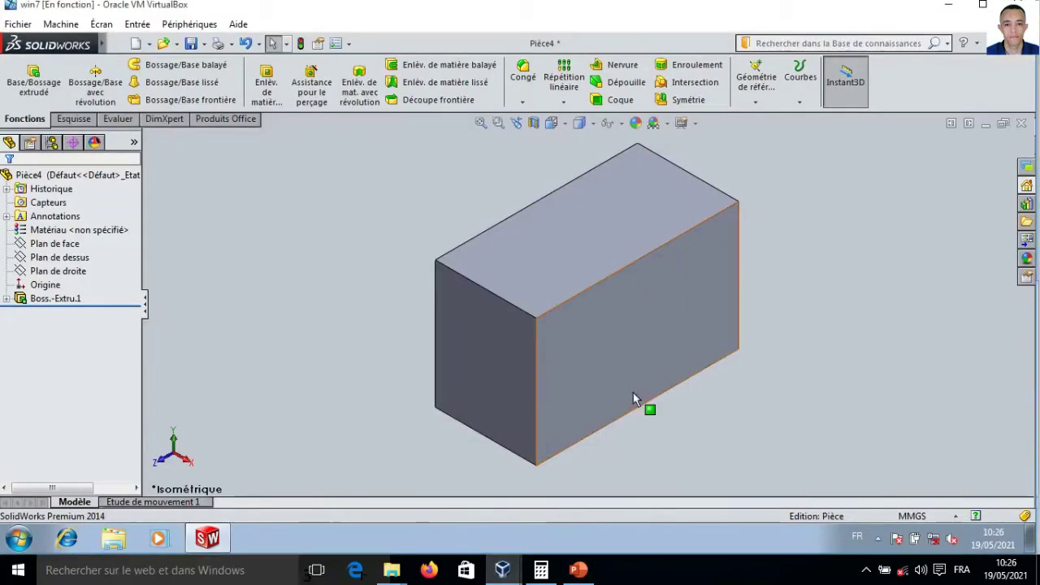
# - Start a sketch on the block's large side face and view it Normal To
pyautogui.click(623, 389)
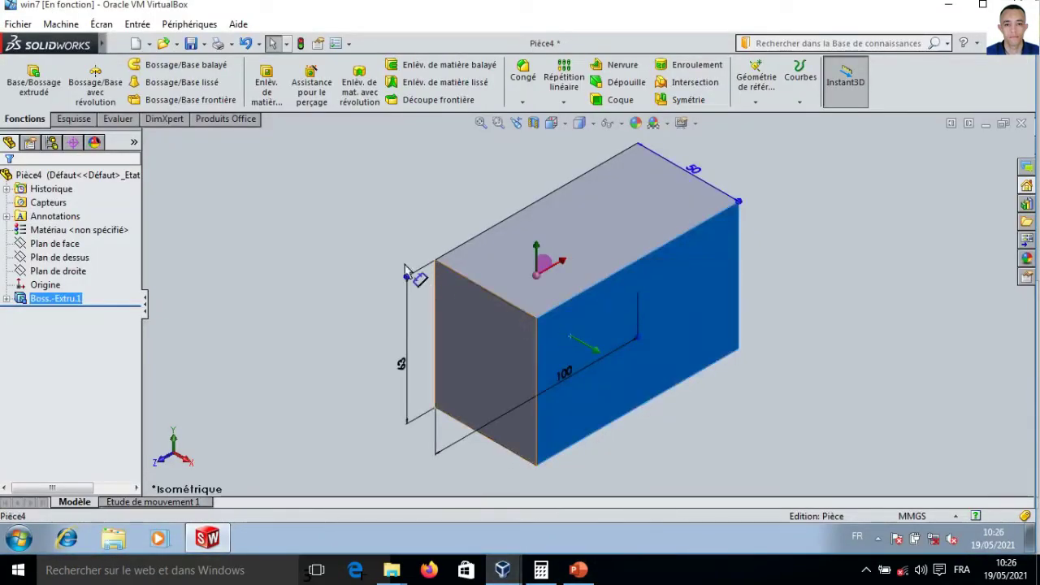
pyautogui.click(74, 119)
pyautogui.click(22, 77)
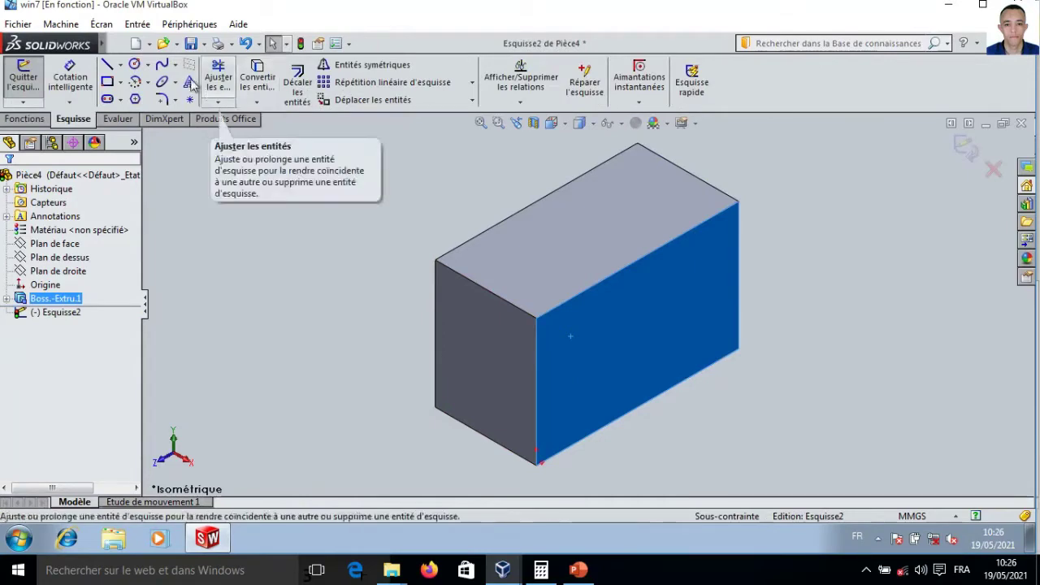
pyautogui.click(58, 314)
pyautogui.rightClick(58, 313)
pyautogui.click(255, 284)
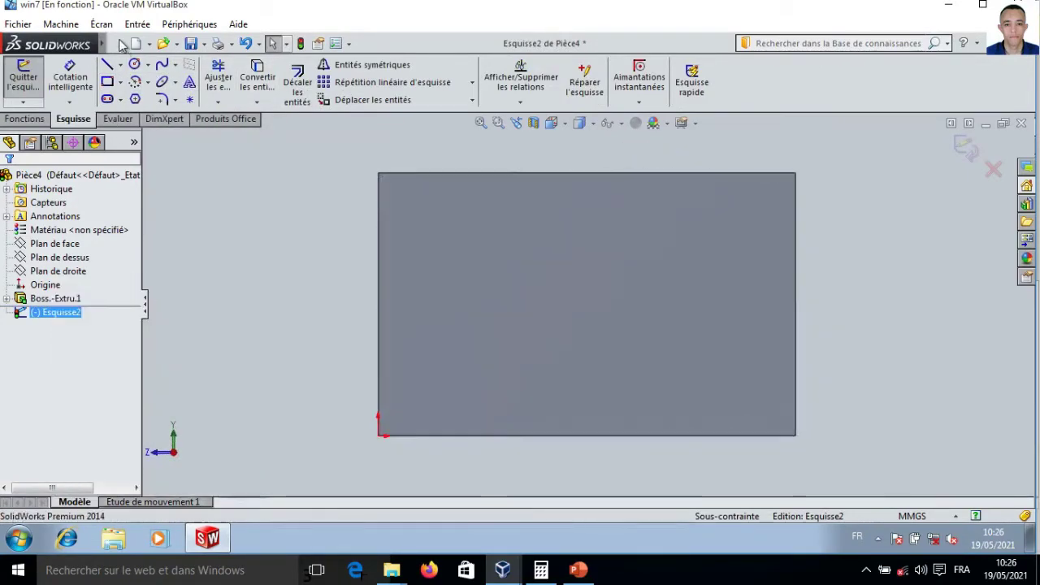
# - Draw lines up the left edge, along the top edge, and vertically down
pyautogui.click(107, 65)
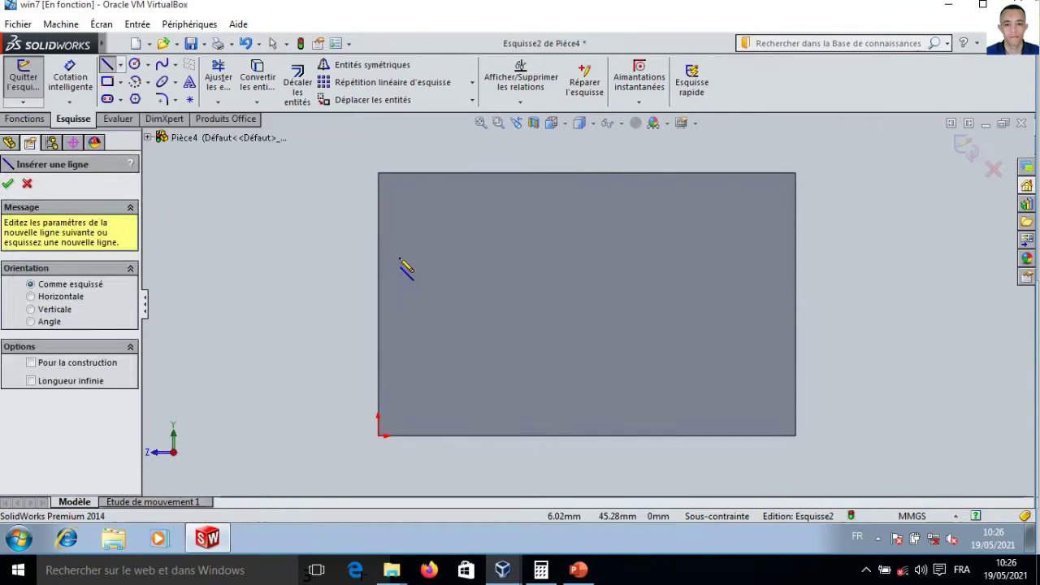
pyautogui.click(378, 304)
pyautogui.click(378, 173)
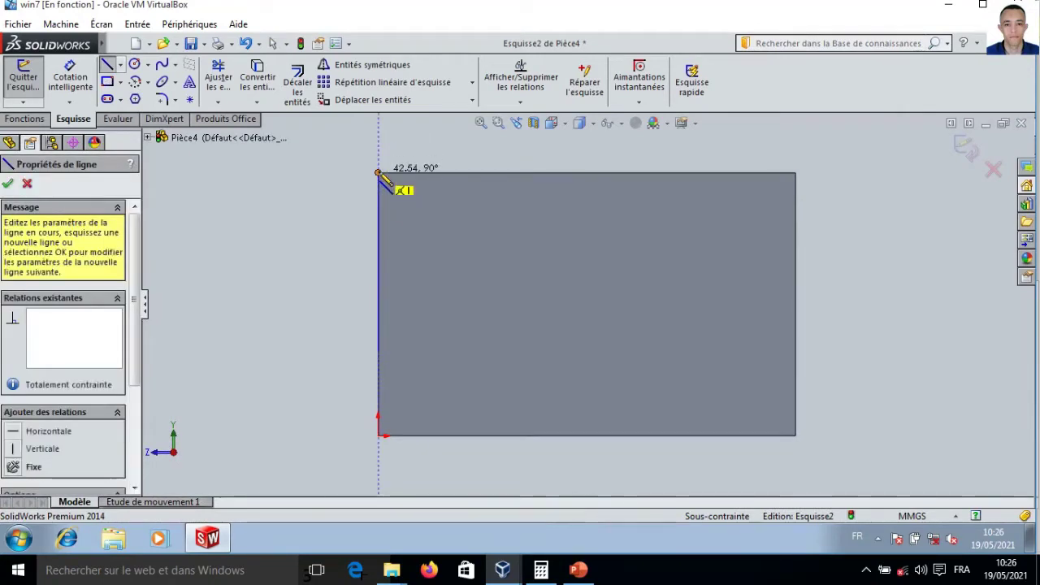
pyautogui.click(470, 172)
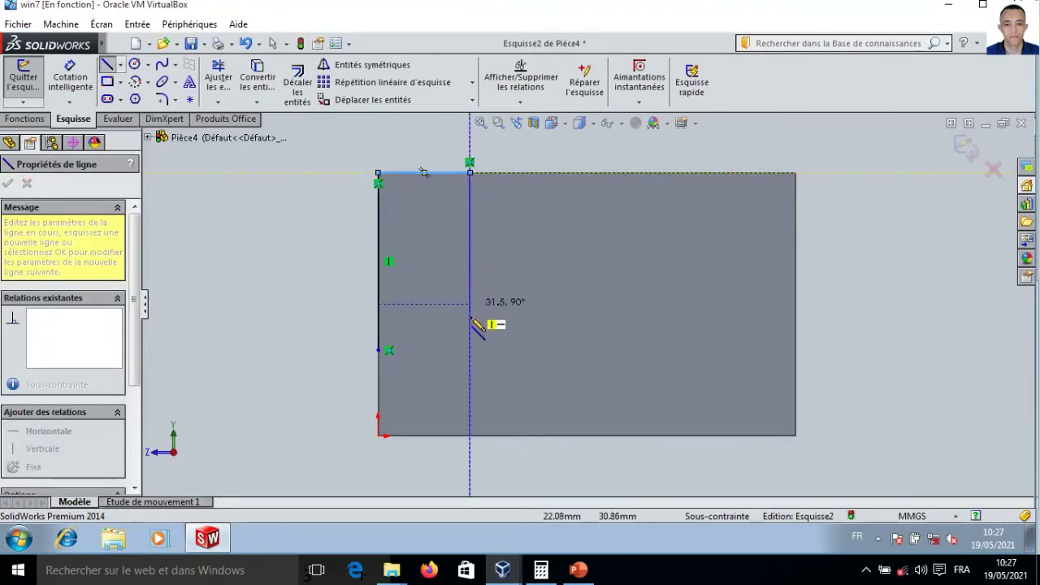
pyautogui.doubleClick(470, 349)
pyautogui.press('Escape')
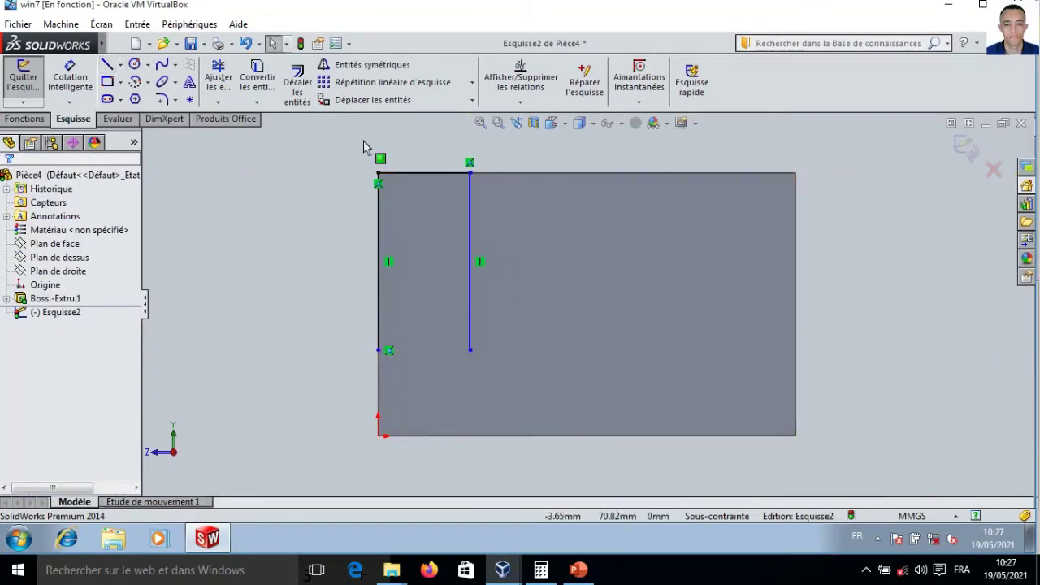
# - Add a three-point arc from the vertical line's lower end to the left edge
pyautogui.click(135, 87)
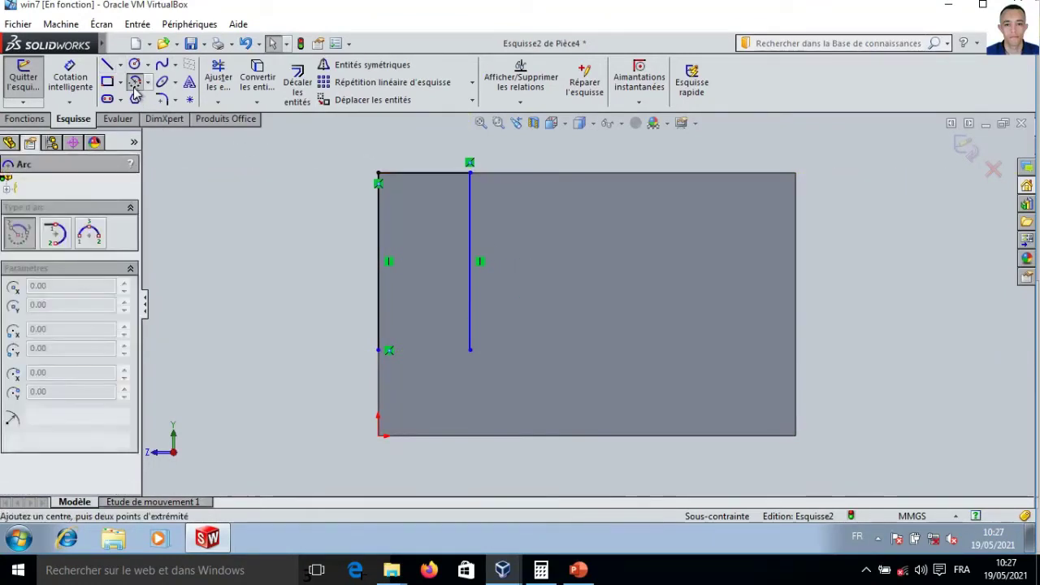
pyautogui.click(94, 236)
pyautogui.click(471, 351)
pyautogui.click(378, 405)
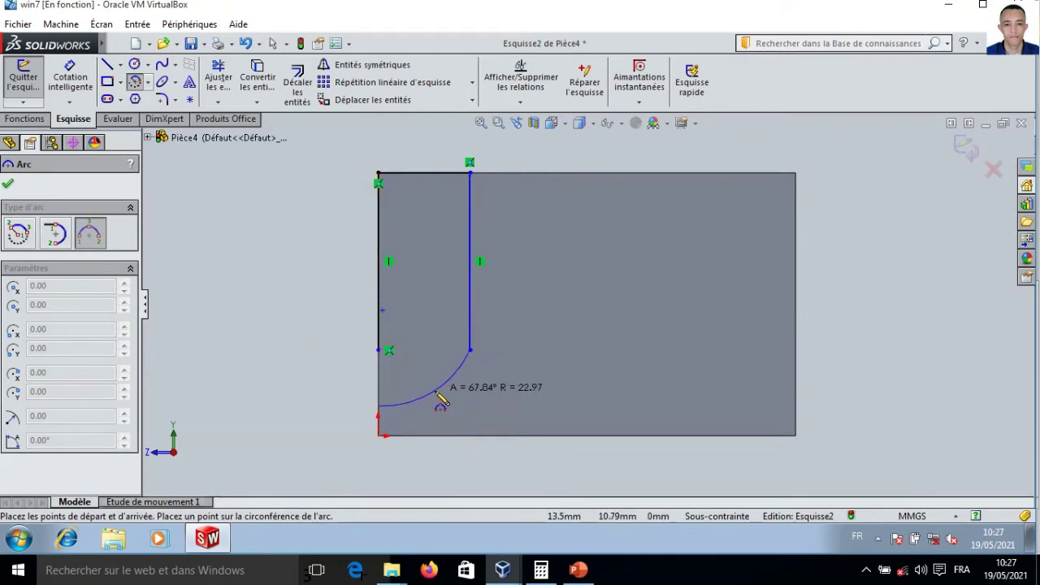
pyautogui.click(443, 405)
pyautogui.press('Escape')
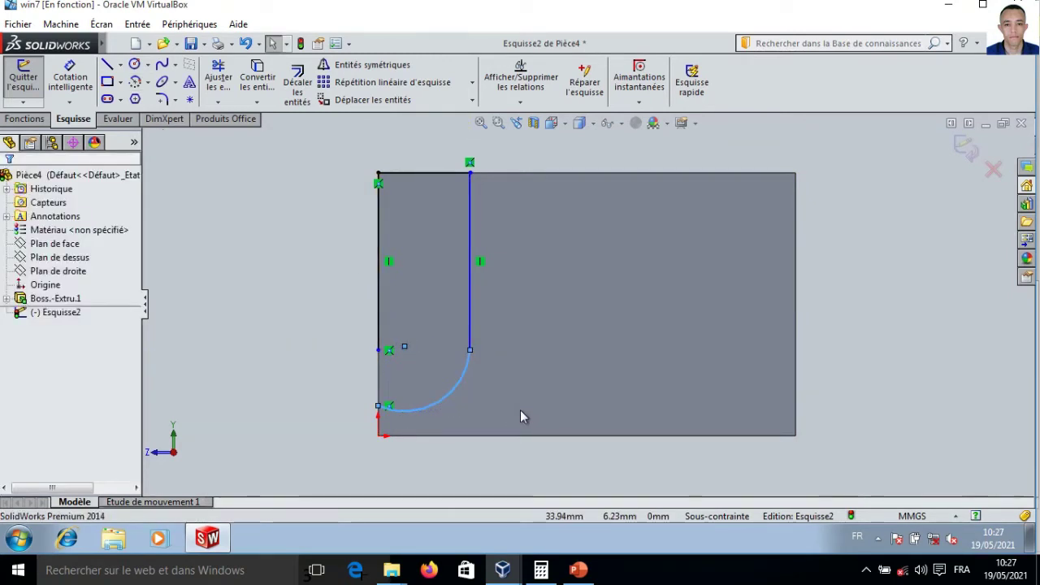
pyautogui.click(70, 77)
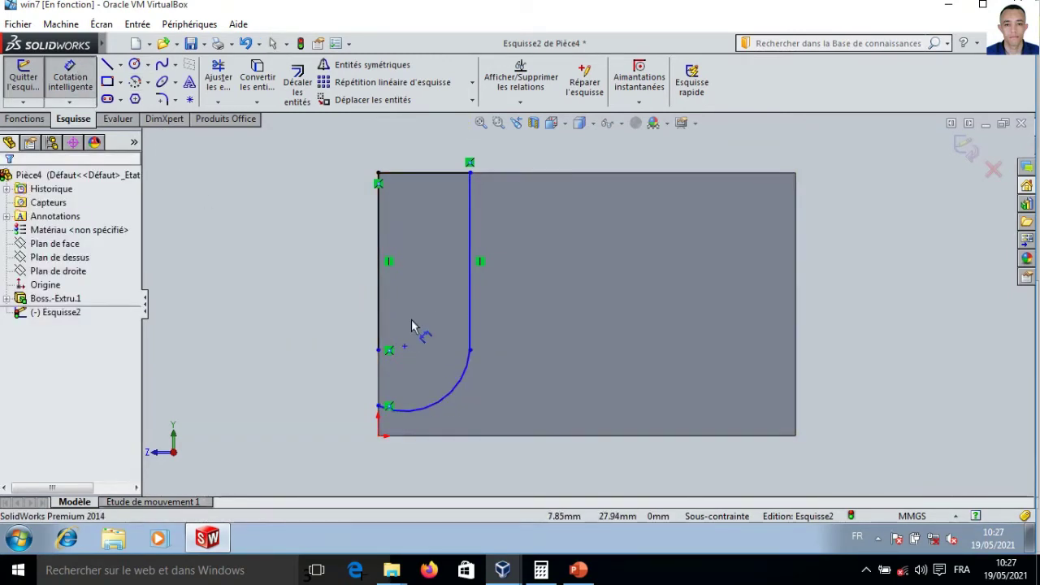
pyautogui.click(577, 570)
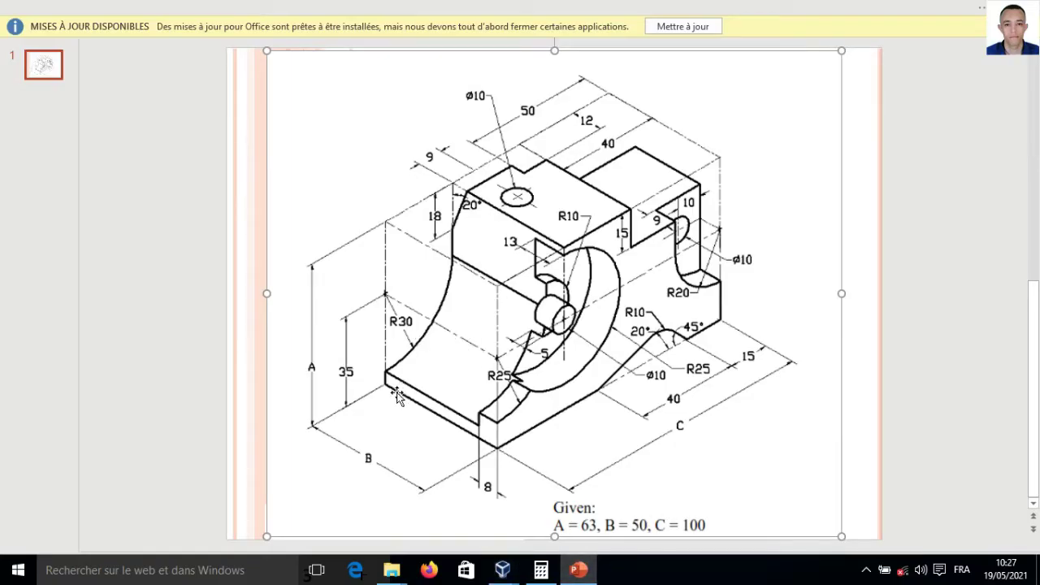
# - Dimension the arc radius 30 and its centre 35 mm above the bottom edge
pyautogui.click(502, 570)
pyautogui.click(507, 457)
pyautogui.click(455, 388)
pyautogui.click(486, 402)
pyautogui.write('30')
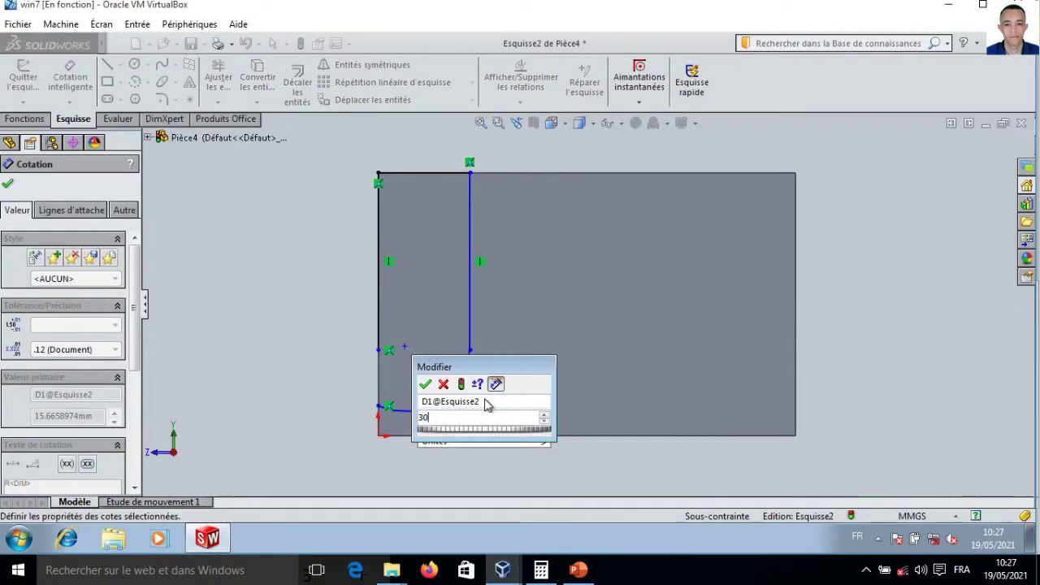
pyautogui.press('Return')
pyautogui.click(428, 291)
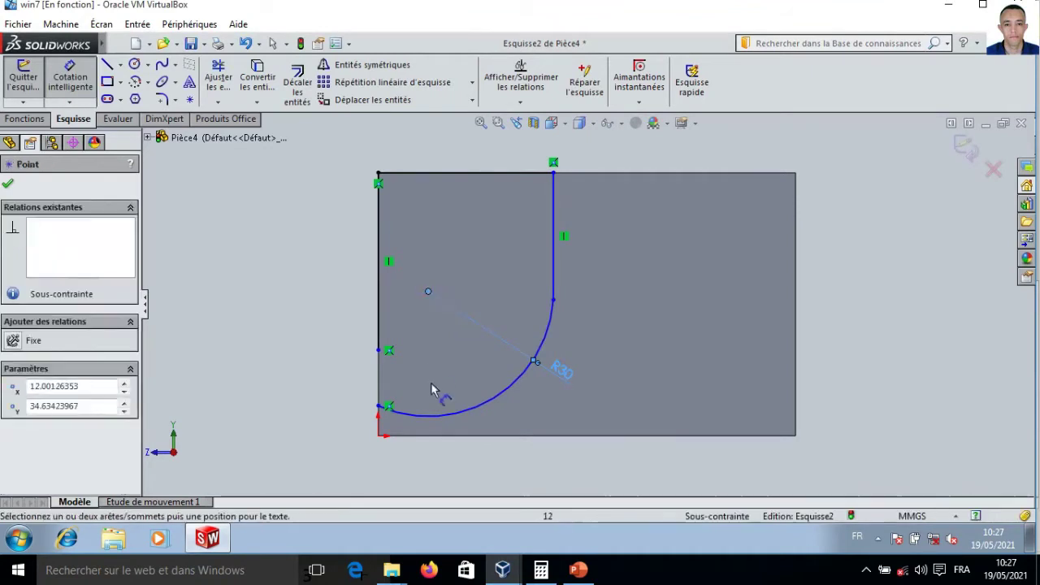
pyautogui.click(447, 435)
pyautogui.click(310, 440)
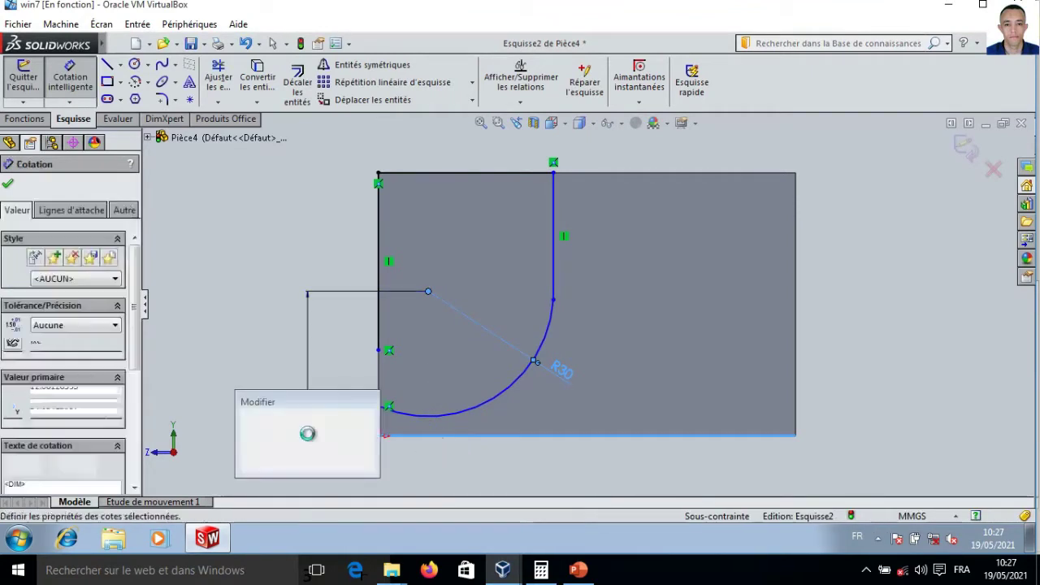
pyautogui.write('34')
pyautogui.press('BackSpace')
pyautogui.write('5')
pyautogui.press('Return')
pyautogui.press('Escape')
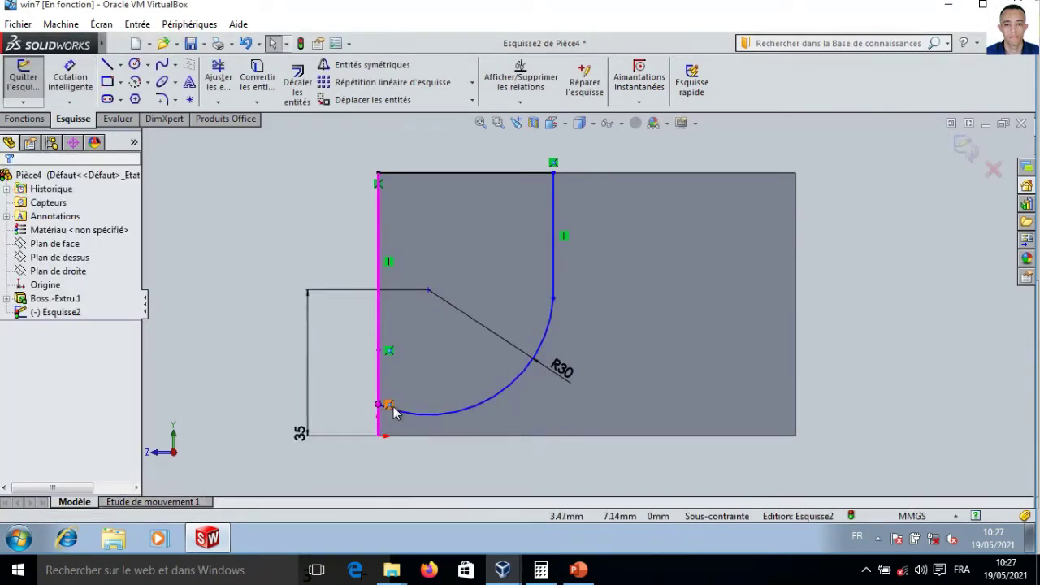
# - Add Horizontal, Merge and Coincident relations so the arc sketch is fully defined
pyautogui.click(554, 299)
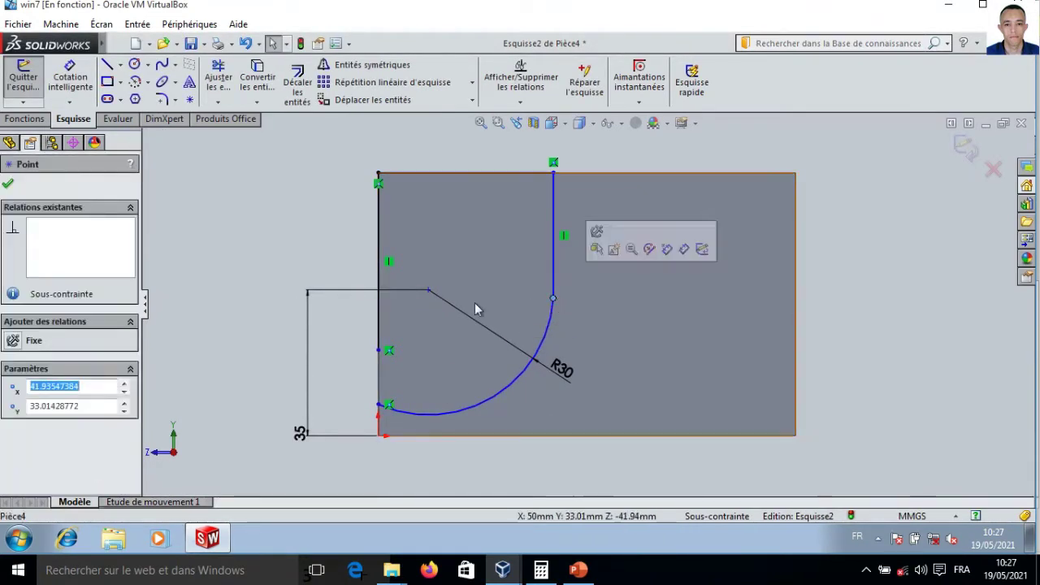
pyautogui.keyDown('ctrl'); pyautogui.click(429, 291); pyautogui.keyUp('ctrl')
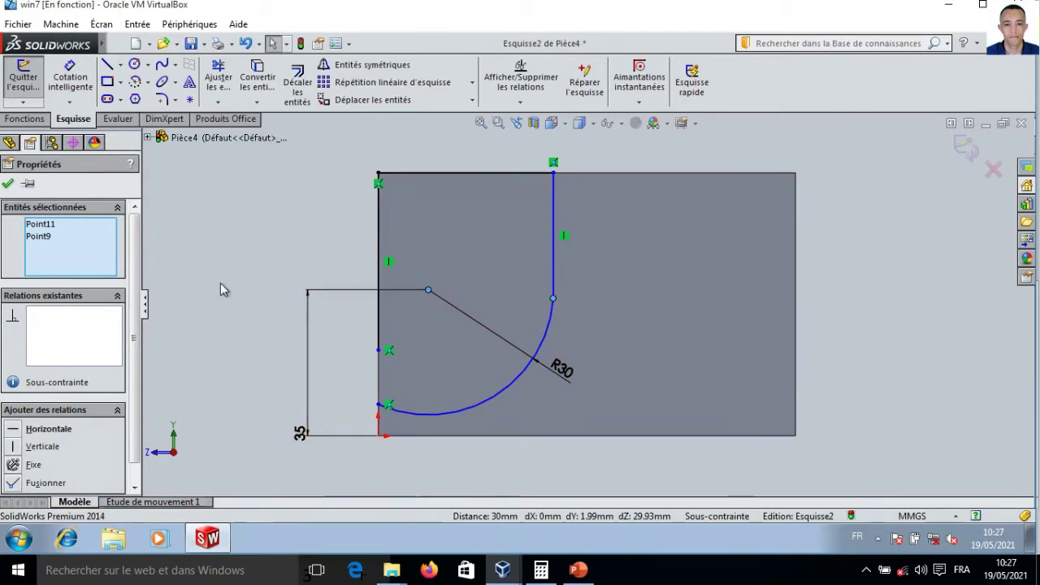
pyautogui.click(19, 433)
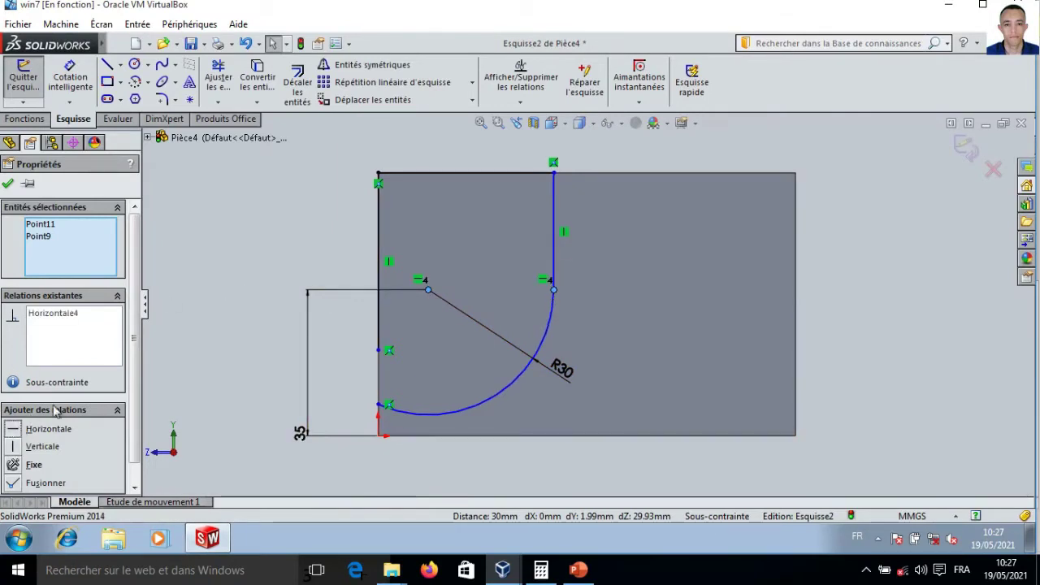
pyautogui.click(244, 353)
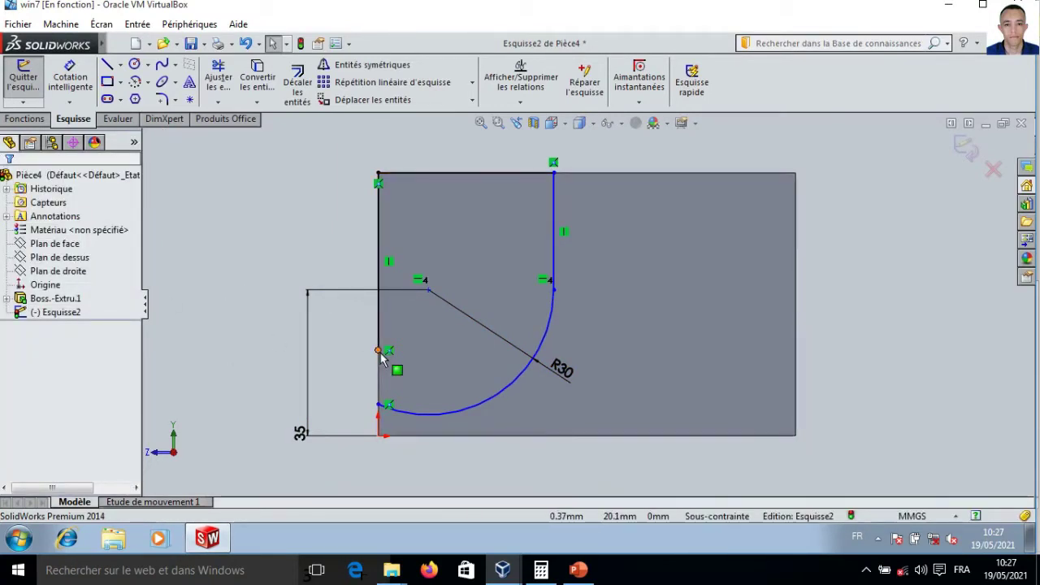
pyautogui.click(378, 351)
pyautogui.keyDown('ctrl'); pyautogui.click(379, 404); pyautogui.keyUp('ctrl')
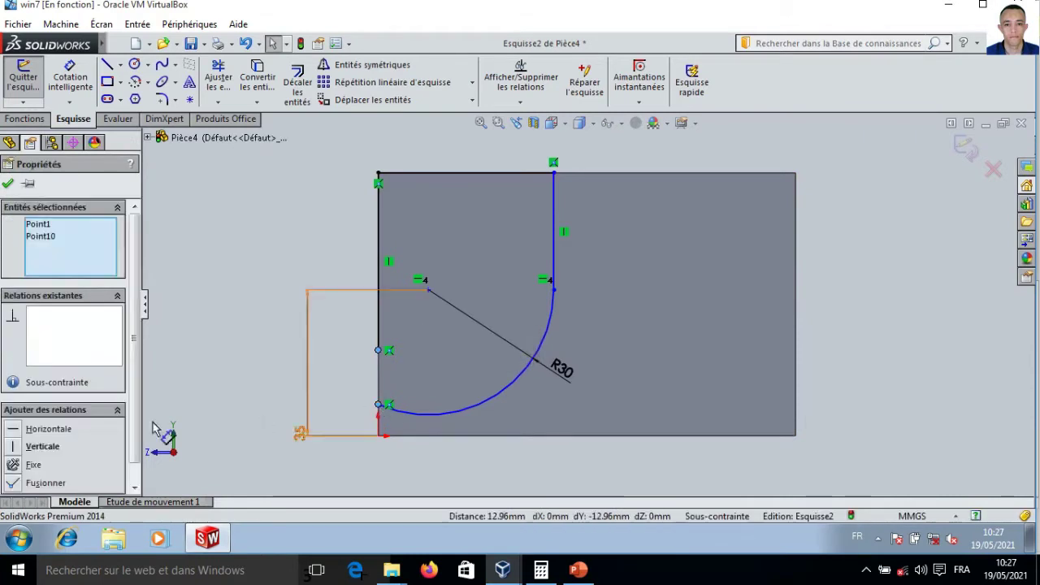
pyautogui.click(15, 483)
pyautogui.click(249, 293)
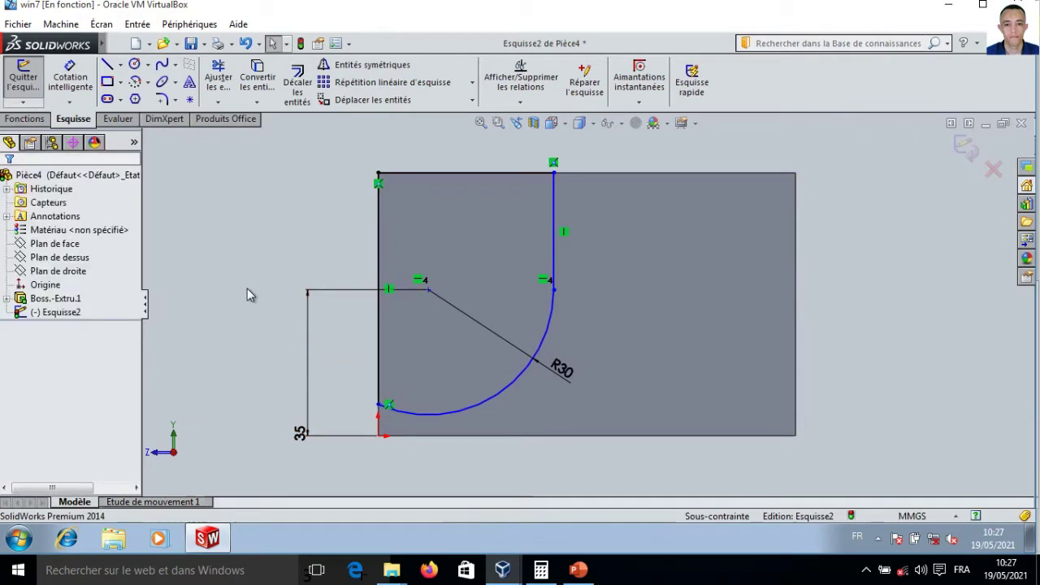
pyautogui.click(428, 290)
pyautogui.keyDown('ctrl'); pyautogui.click(377, 274); pyautogui.keyUp('ctrl')
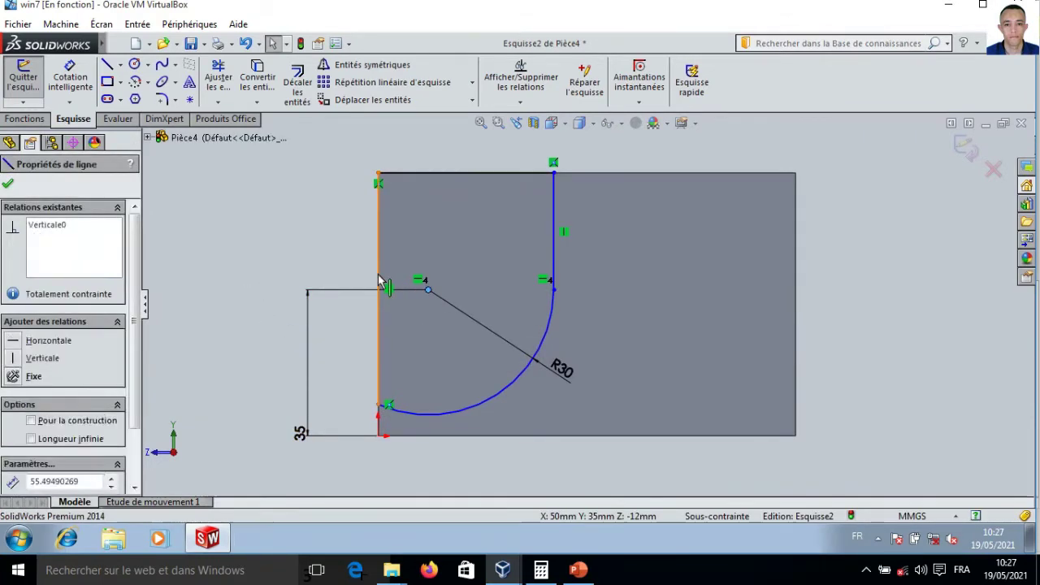
pyautogui.click(49, 450)
pyautogui.click(247, 236)
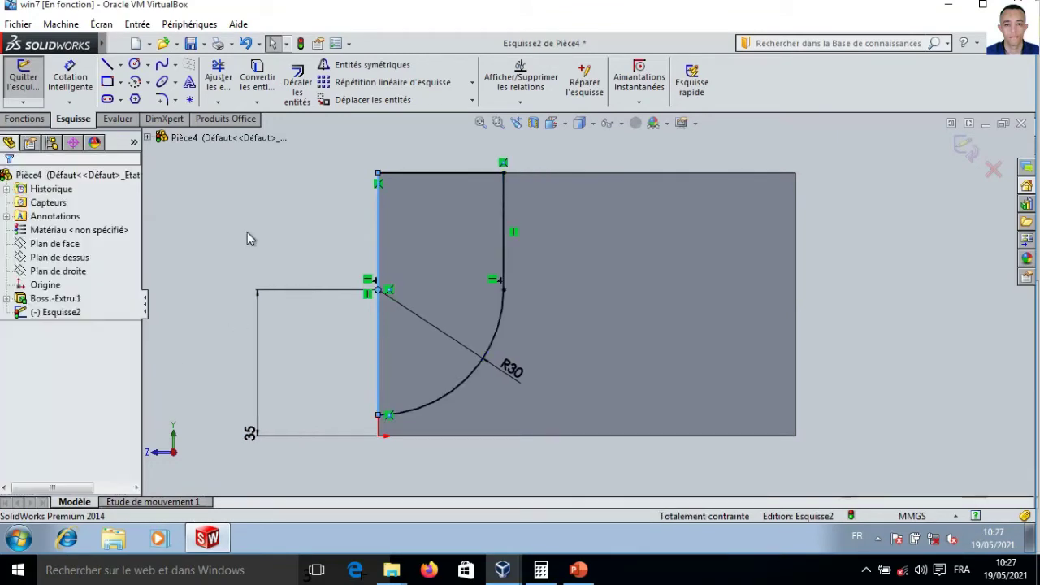
pyautogui.click(24, 119)
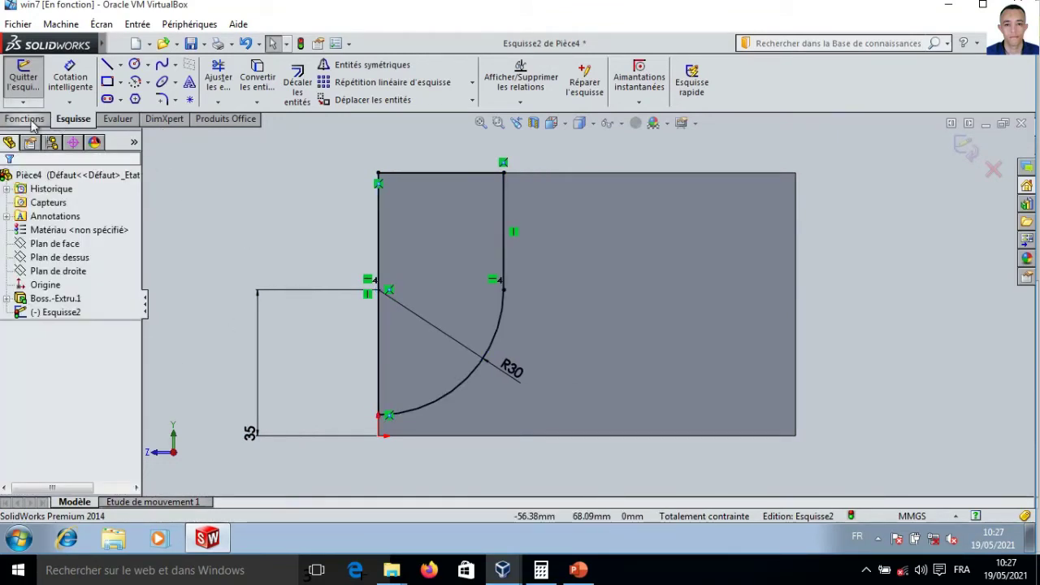
pyautogui.click(266, 84)
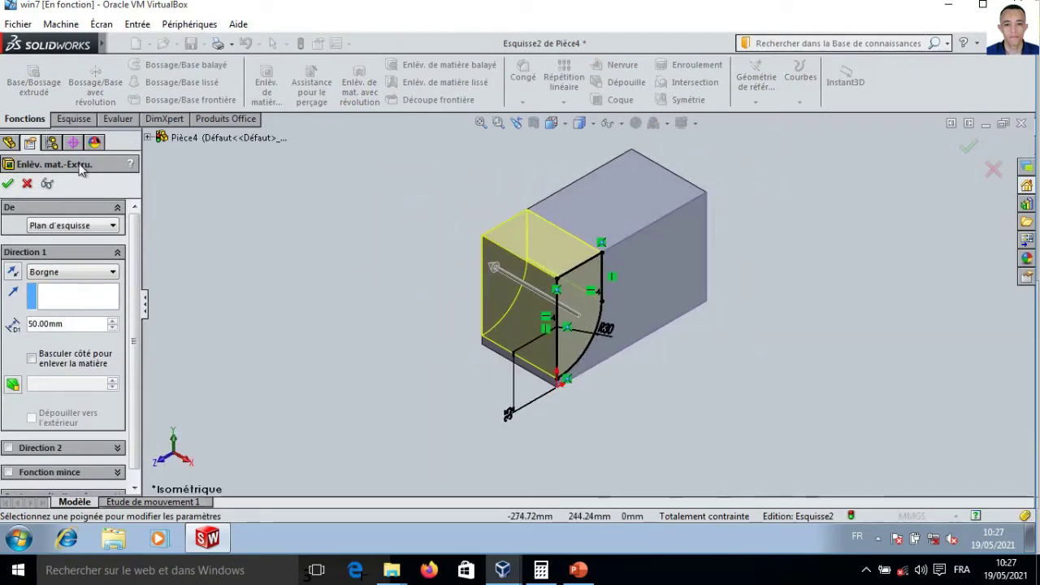
# - Make the cut start from a reversed 8 mm offset, 50 mm blind, and apply it
pyautogui.click(92, 225)
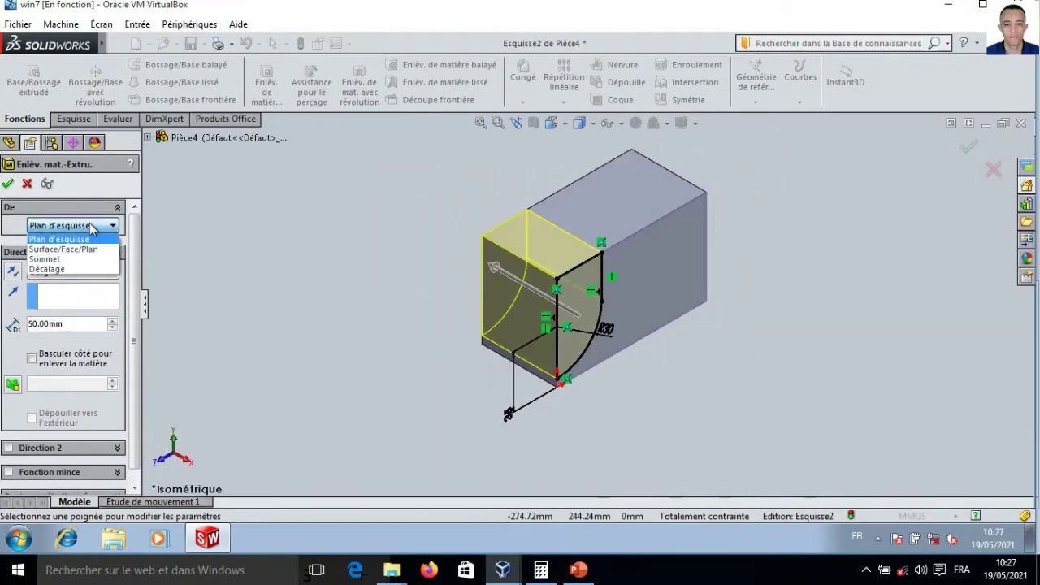
pyautogui.click(89, 269)
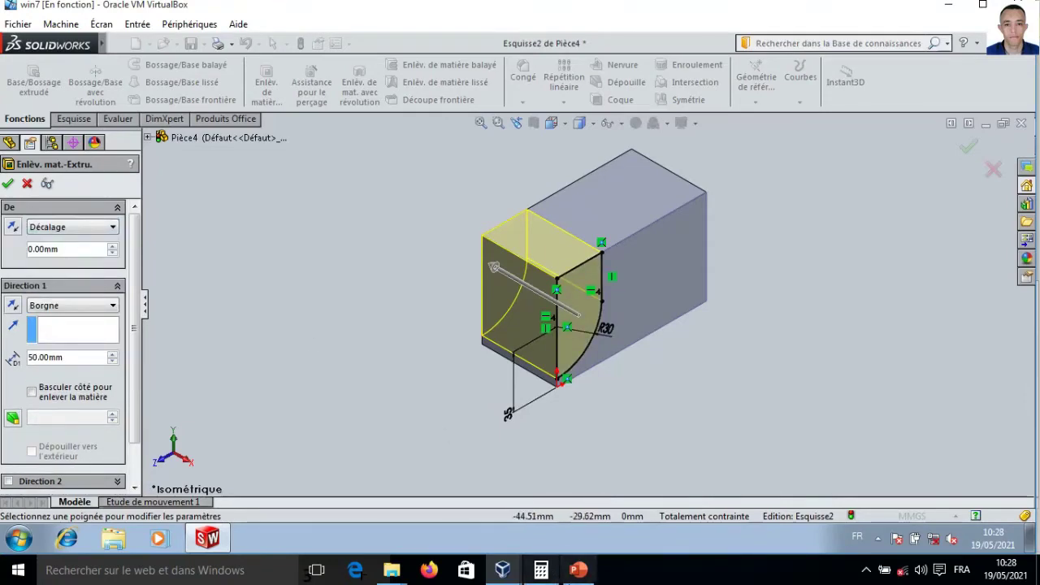
pyautogui.click(578, 570)
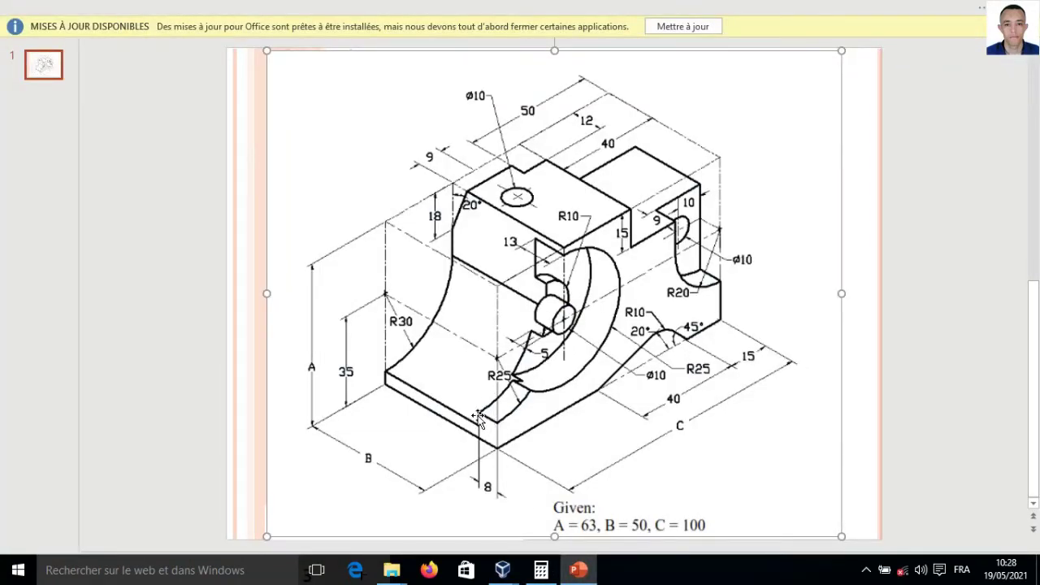
pyautogui.moveTo(502, 569)
pyautogui.click(543, 532)
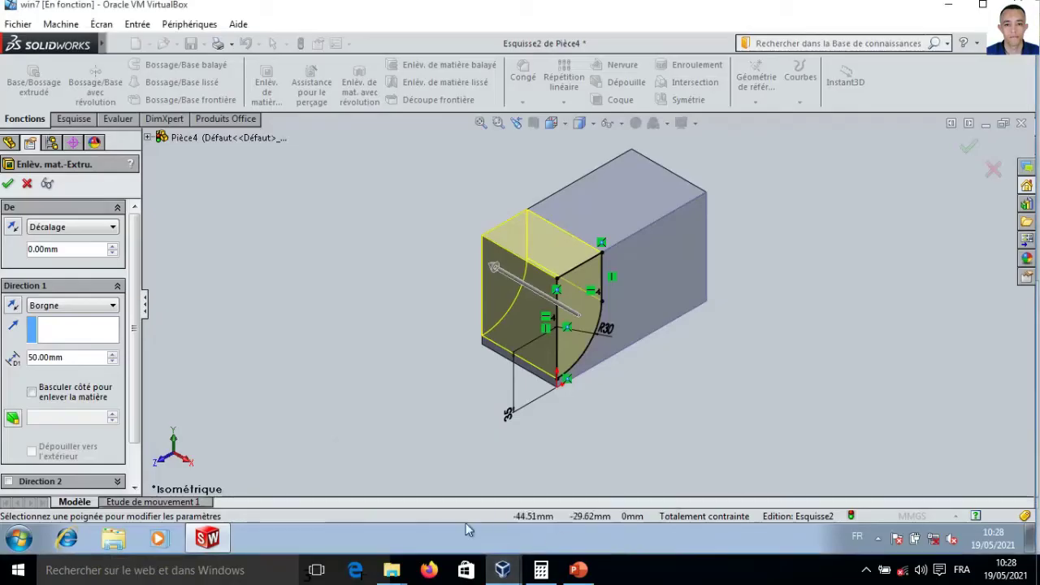
pyautogui.doubleClick(73, 250)
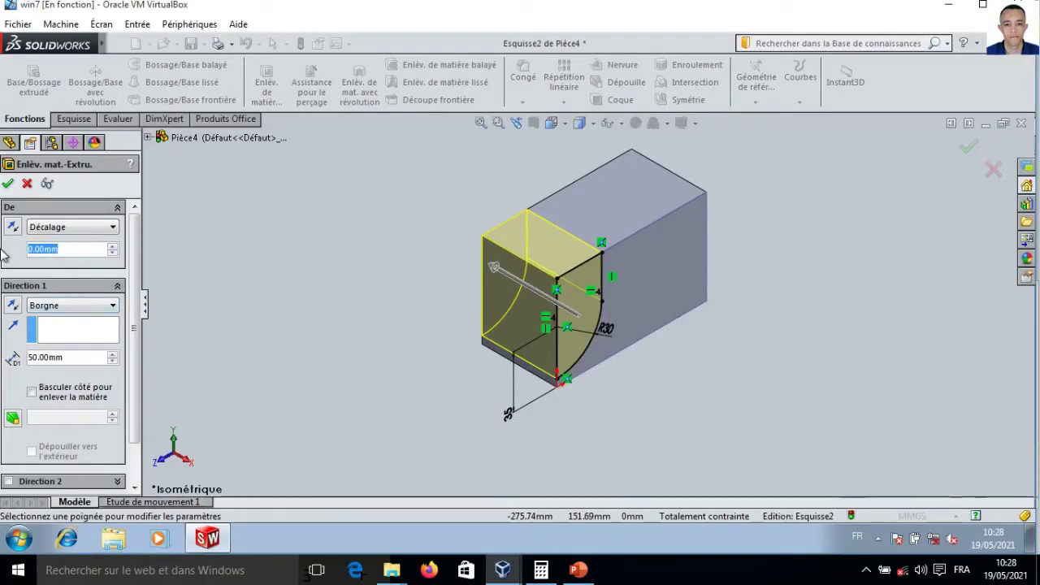
pyautogui.write('8')
pyautogui.press('Return')
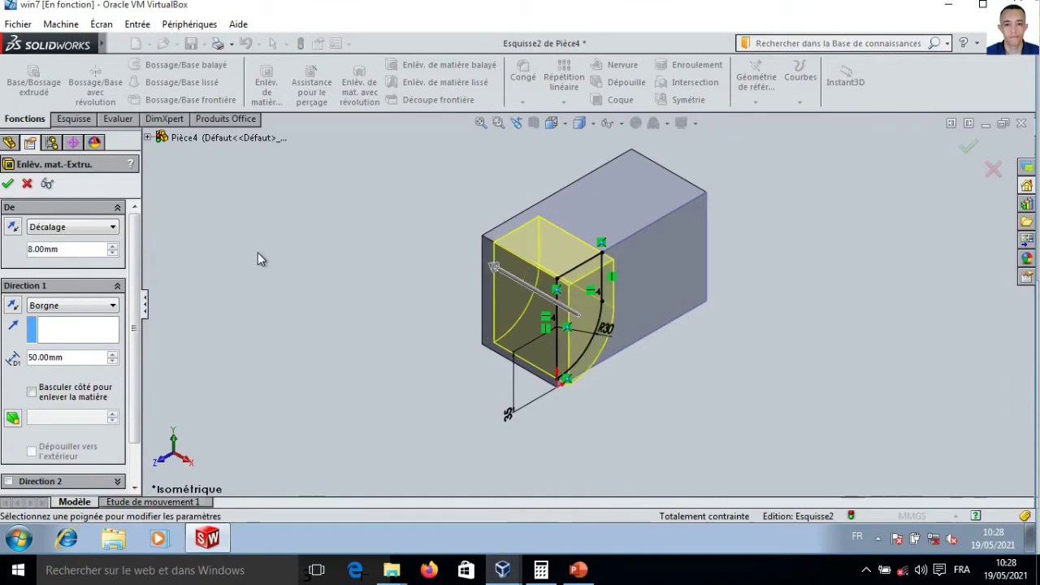
pyautogui.click(18, 228)
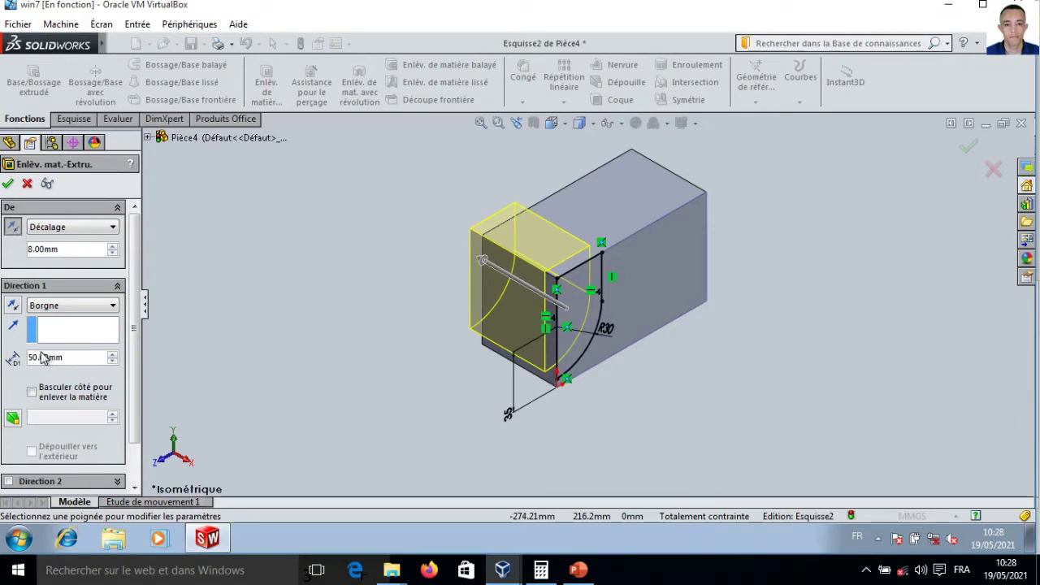
pyautogui.click(7, 186)
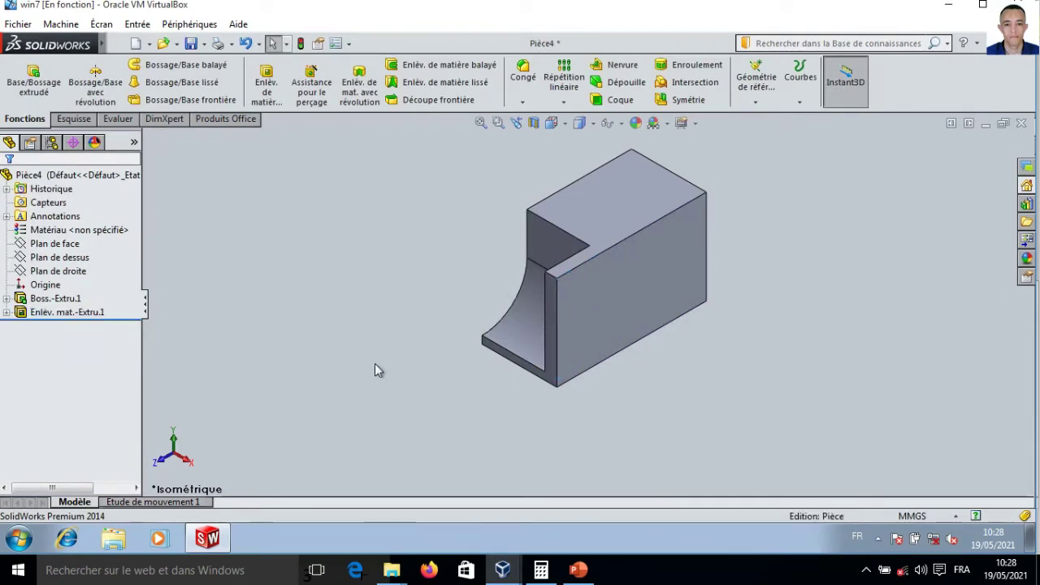
# - Fit the part in view, recheck the drawing, and sketch on the large side face
pyautogui.press('f')
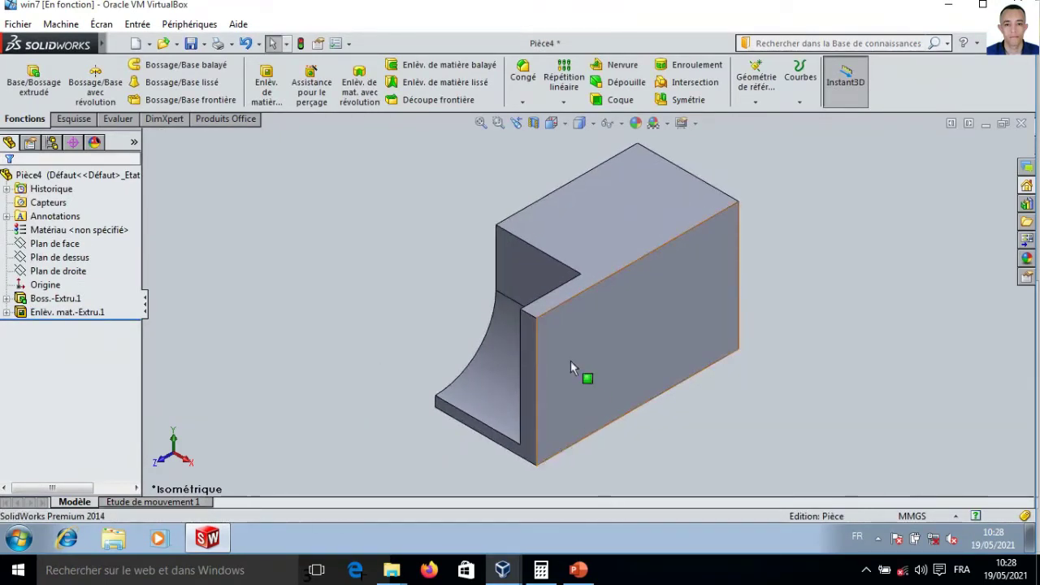
pyautogui.click(578, 571)
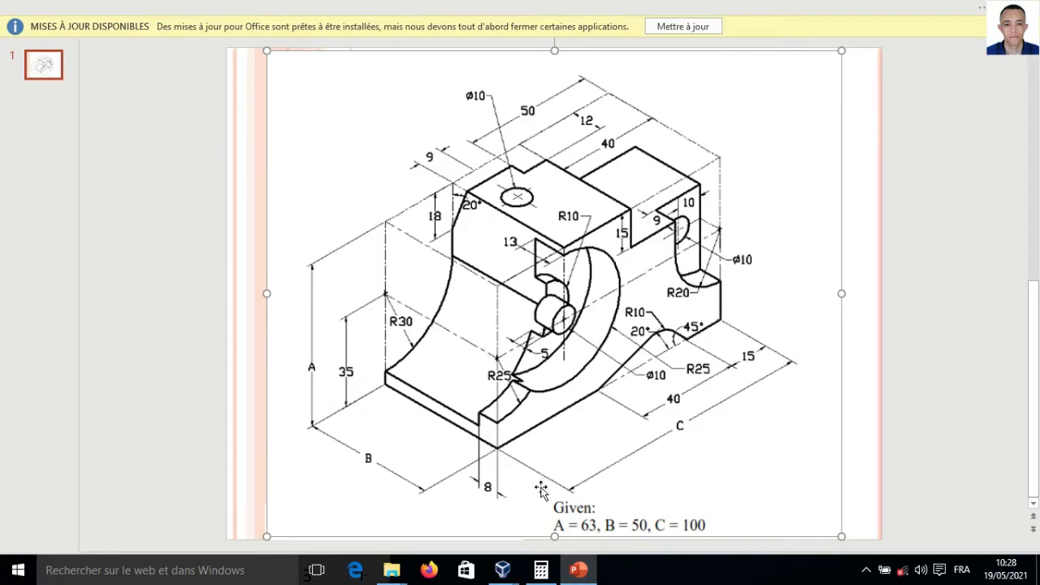
pyautogui.moveTo(502, 570)
pyautogui.click(562, 504)
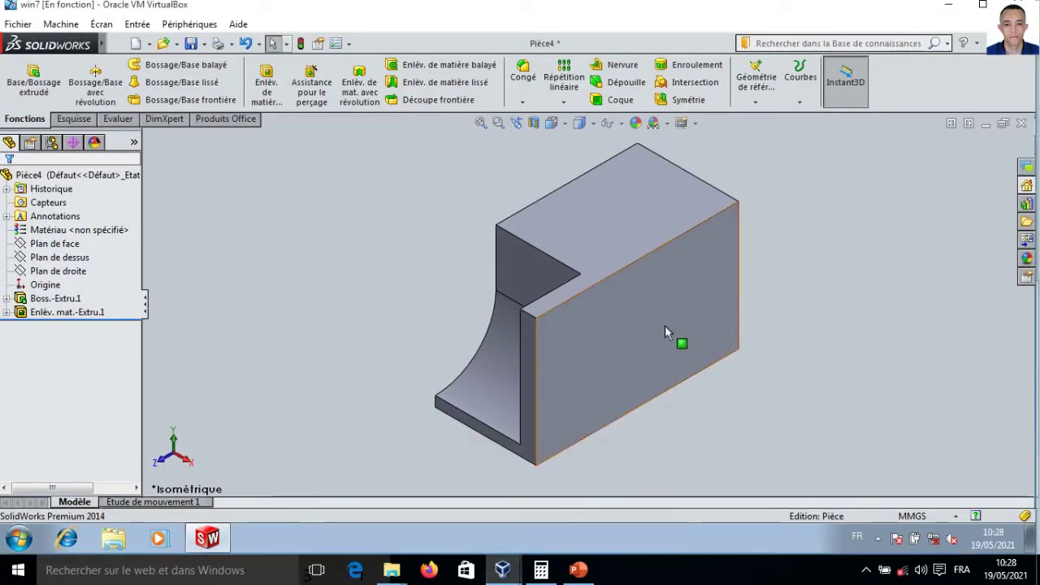
pyautogui.click(698, 295)
pyautogui.click(266, 81)
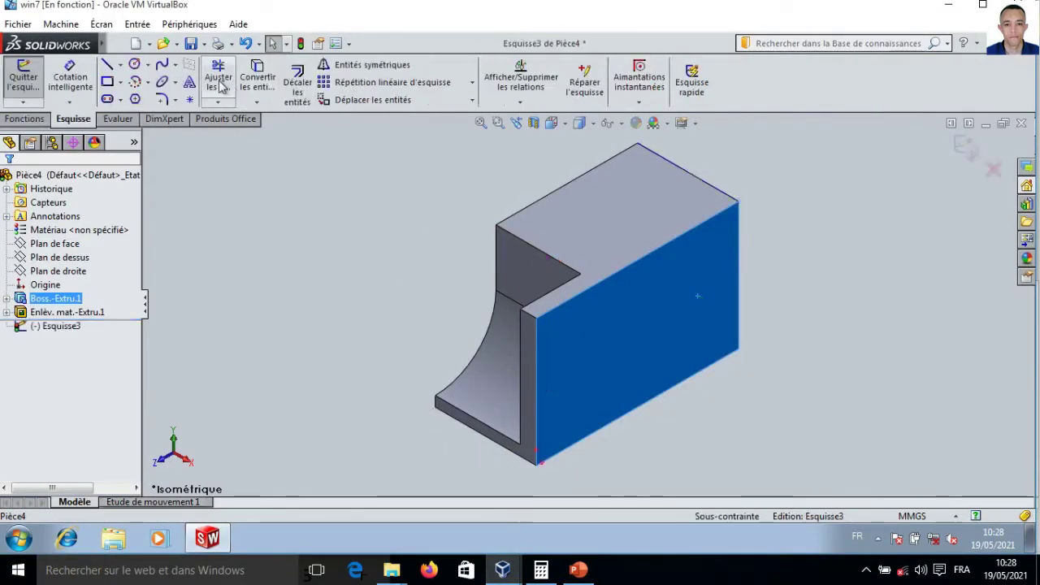
# - Draw a corner rectangle at the face's top corner, dimensioned 40 mm by 15 mm
pyautogui.click(110, 82)
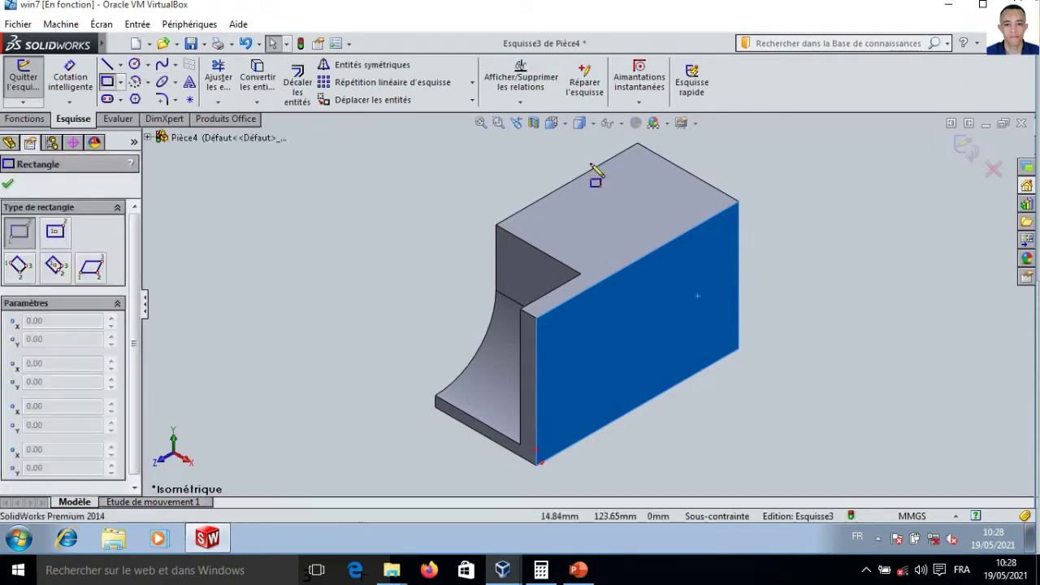
pyautogui.click(738, 202)
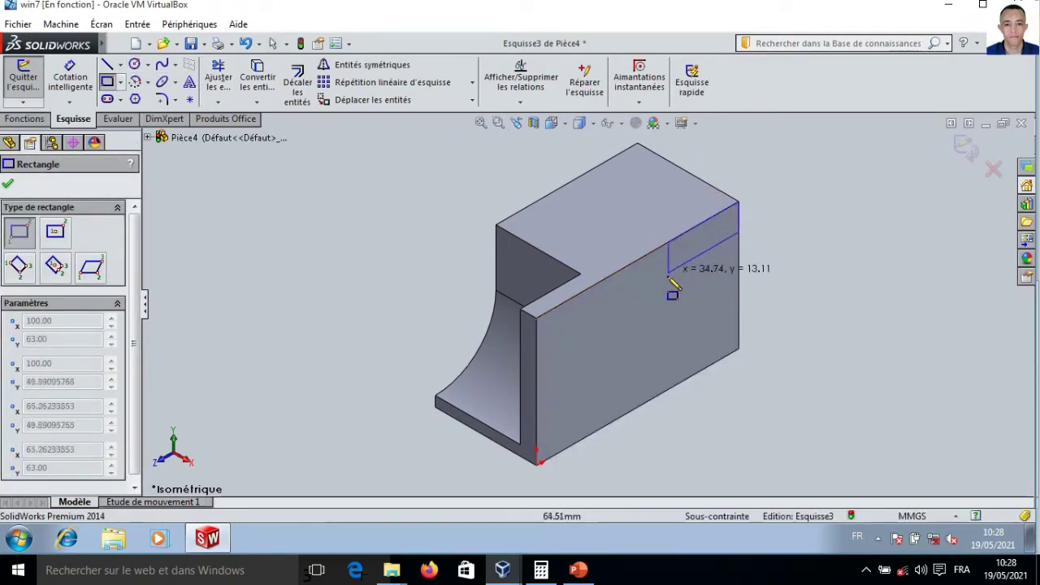
pyautogui.click(667, 274)
pyautogui.click(70, 77)
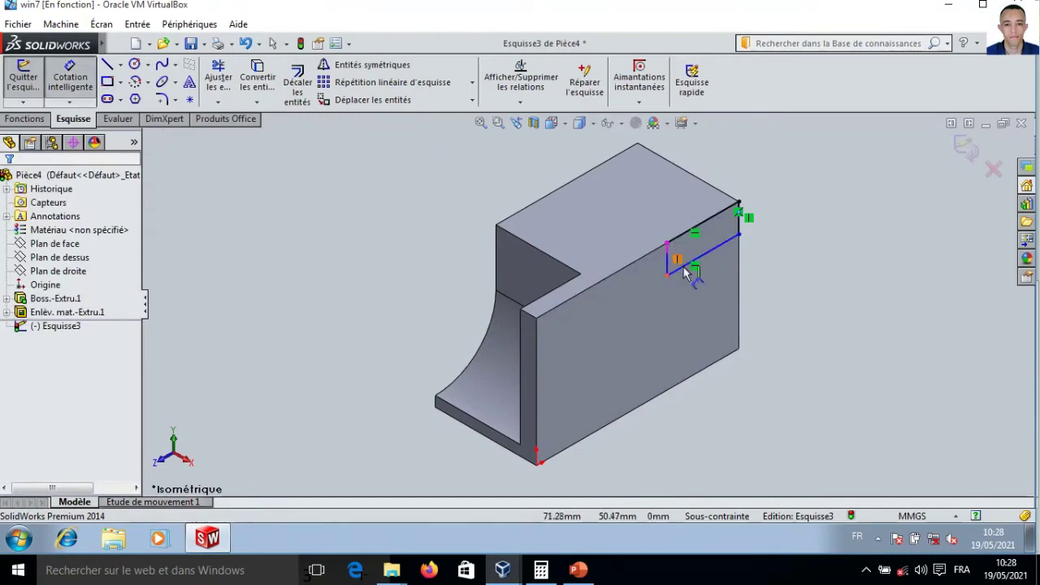
pyautogui.click(697, 259)
pyautogui.click(699, 294)
pyautogui.write('4')
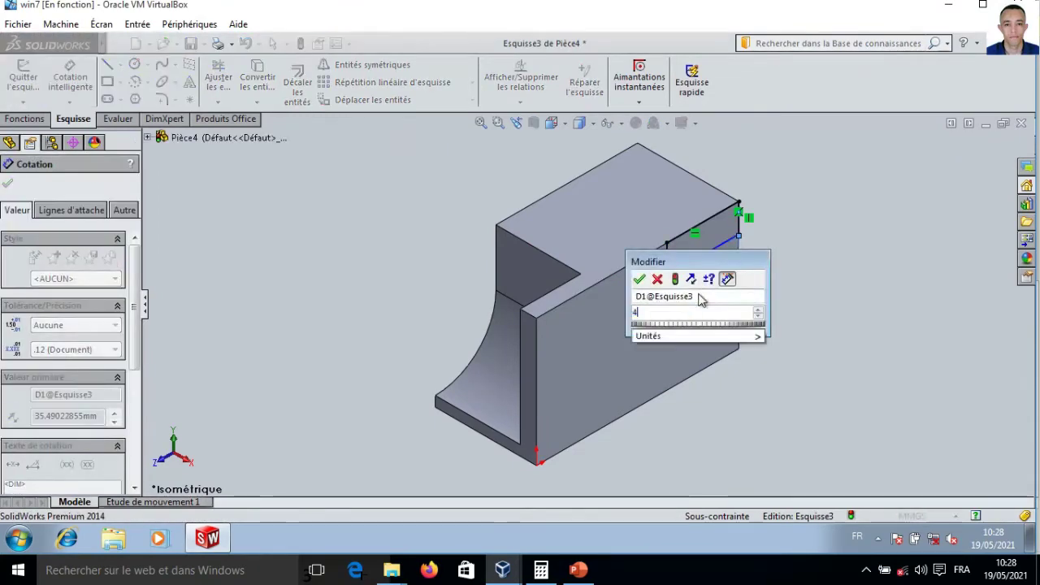
pyautogui.write('0')
pyautogui.press('Return')
pyautogui.click(662, 270)
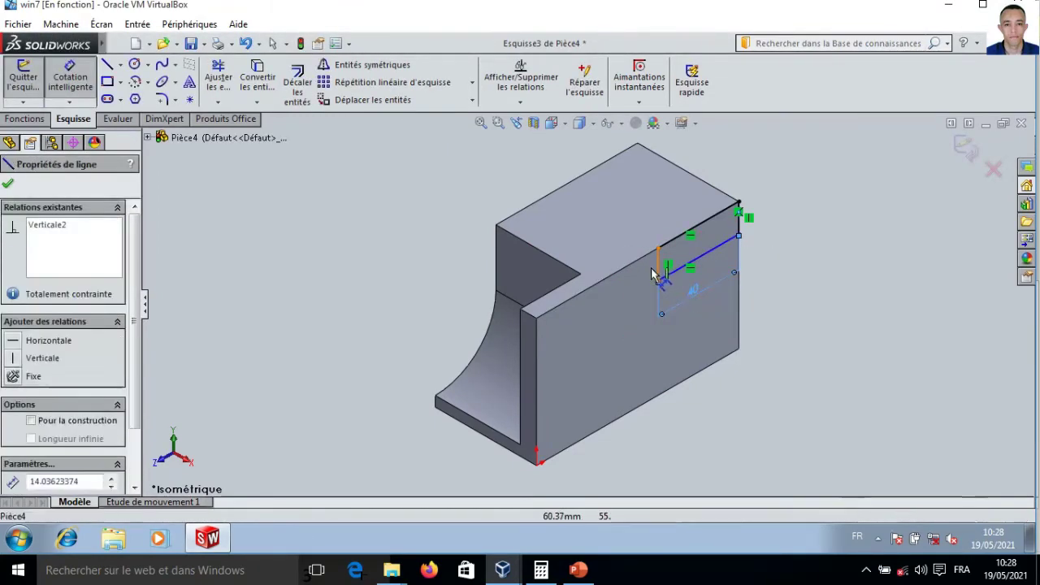
pyautogui.click(650, 277)
pyautogui.write('15')
pyautogui.press('Return')
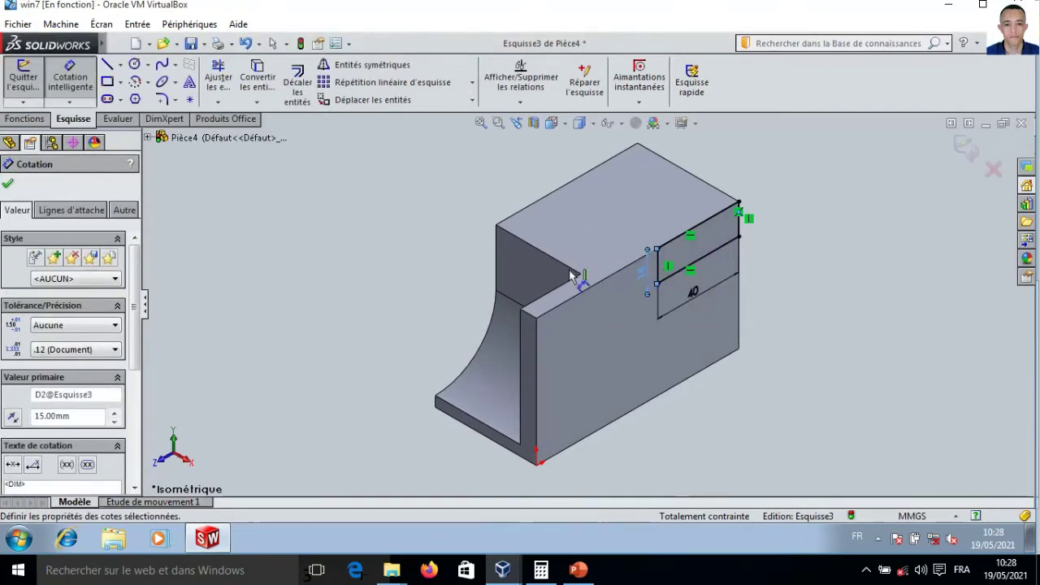
pyautogui.click(31, 119)
pyautogui.click(266, 86)
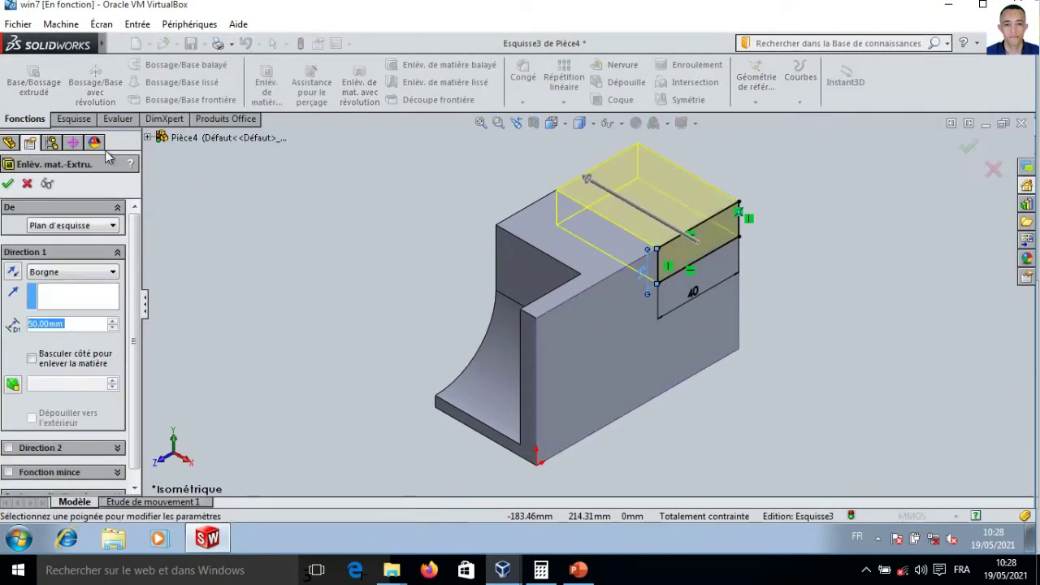
# - Apply the 40 × 15 mm step cut and glance at the reference drawing
pyautogui.click(7, 183)
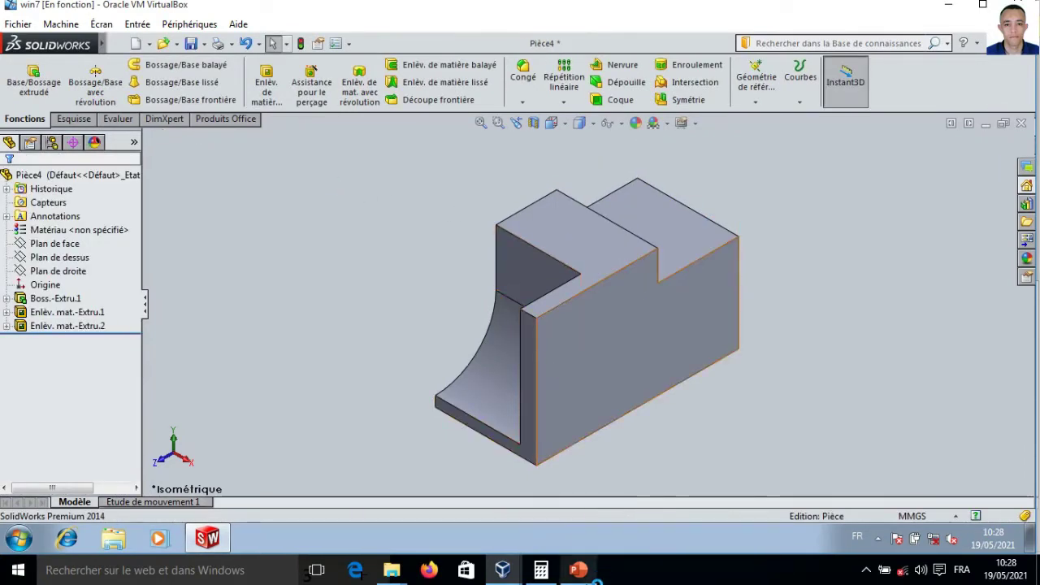
pyautogui.click(577, 570)
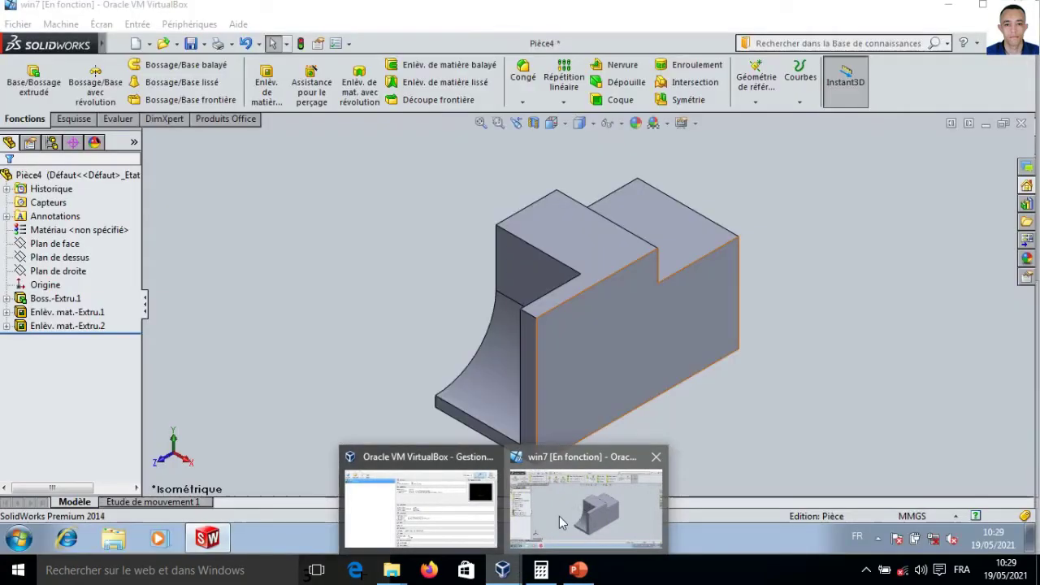
pyautogui.moveTo(503, 570)
pyautogui.click(598, 520)
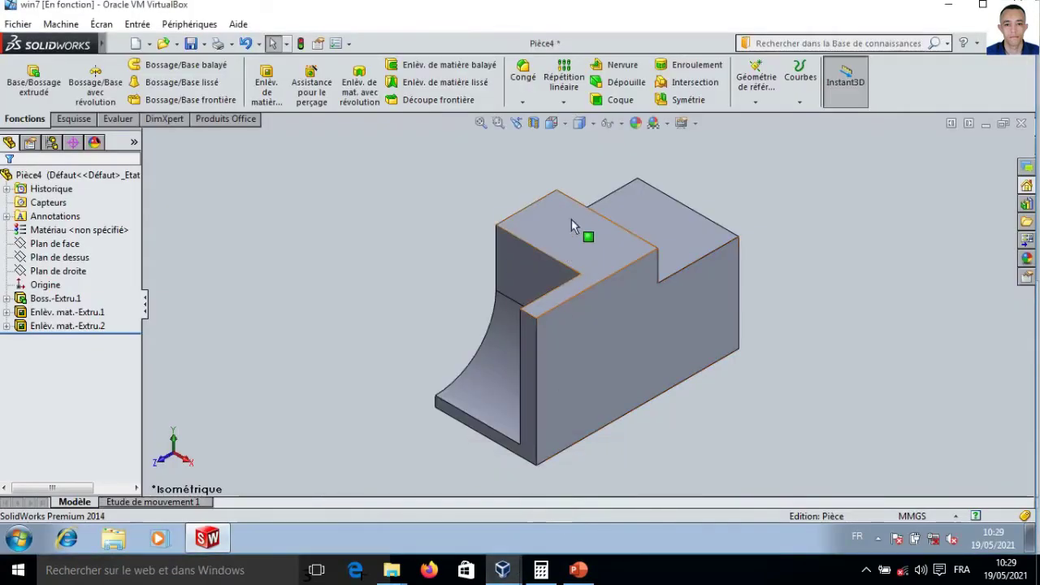
# - Sketch a rectangle on the top face with one side collinear to the block's edge
pyautogui.click(553, 202)
pyautogui.click(265, 81)
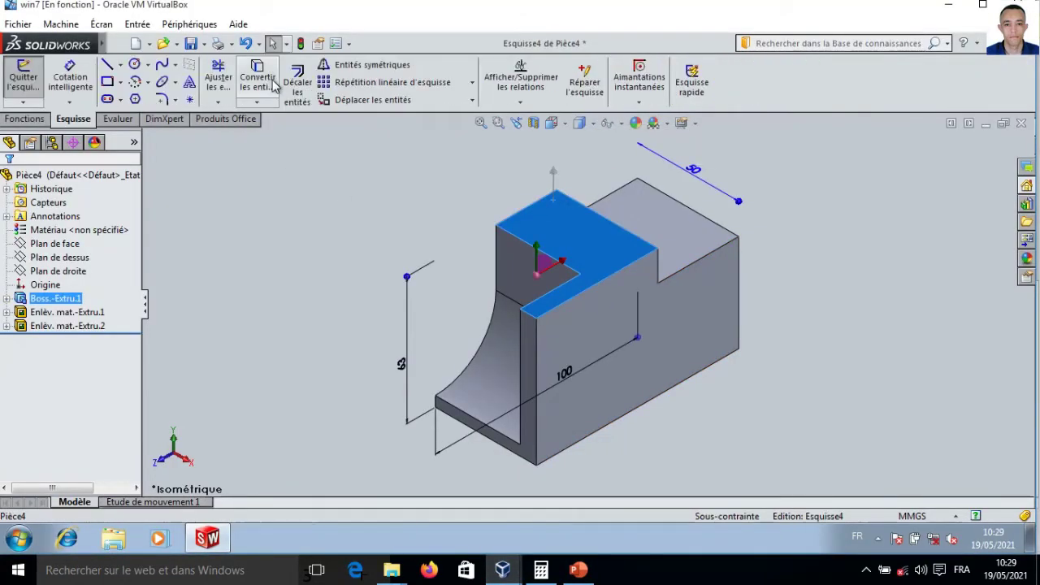
pyautogui.click(107, 81)
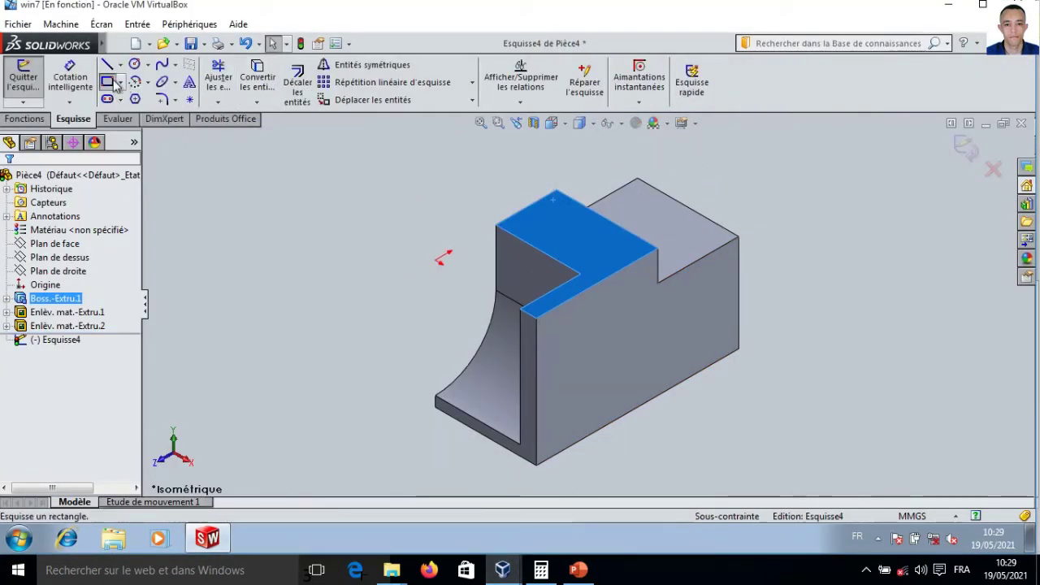
pyautogui.click(541, 199)
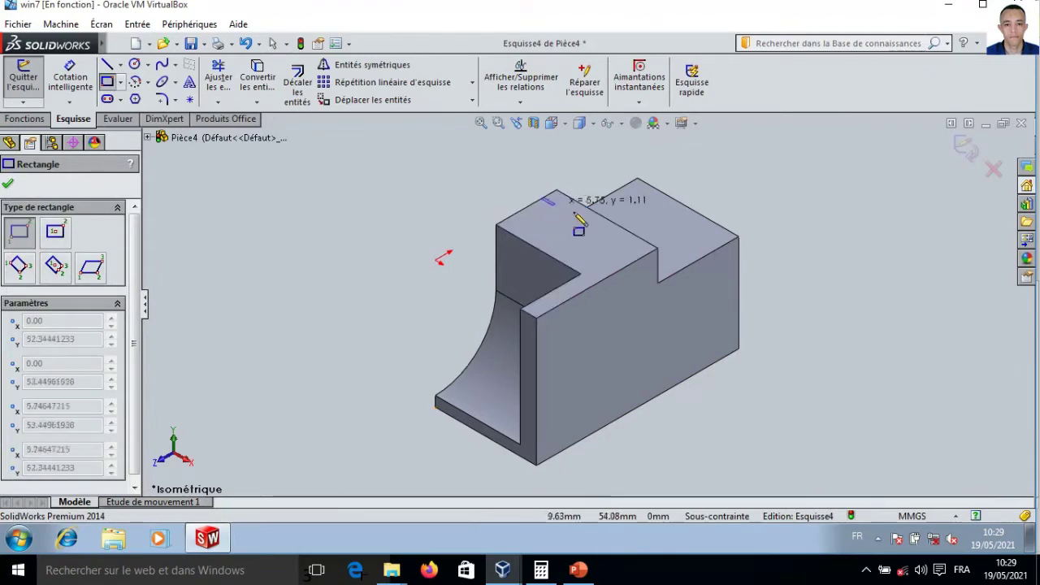
pyautogui.click(644, 193)
pyautogui.press('Escape')
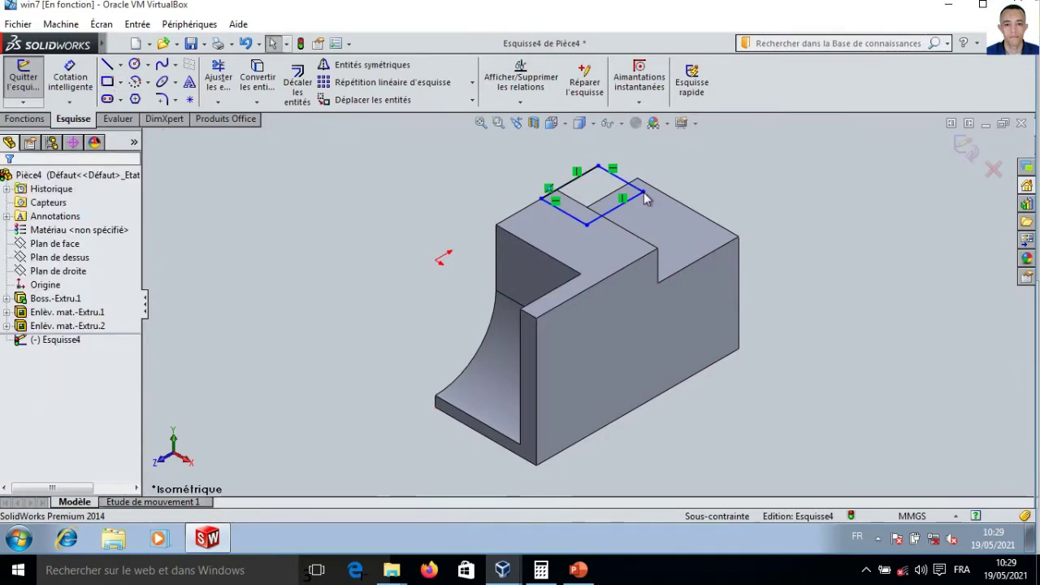
pyautogui.click(623, 188)
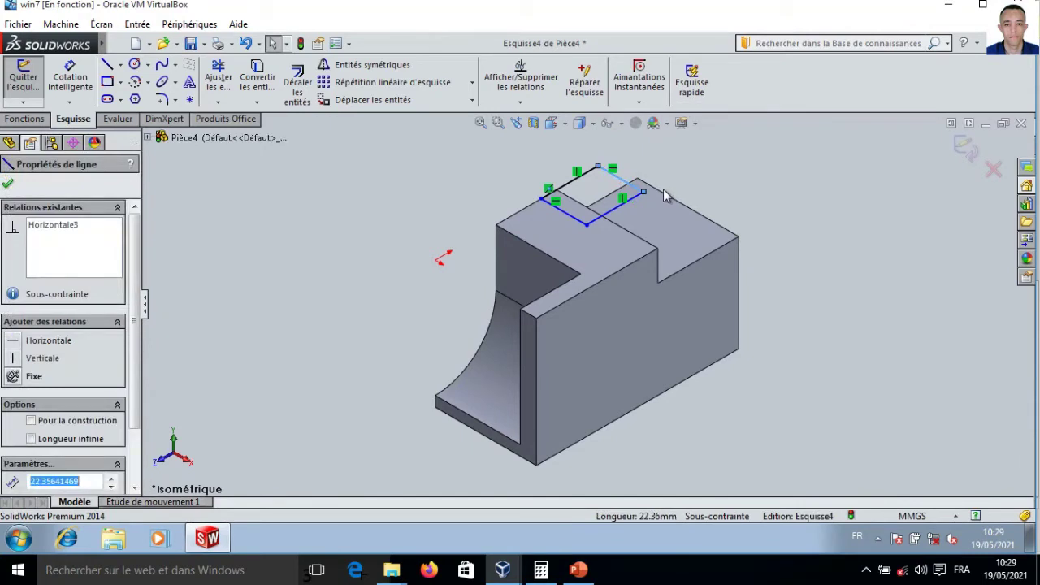
pyautogui.click(666, 199)
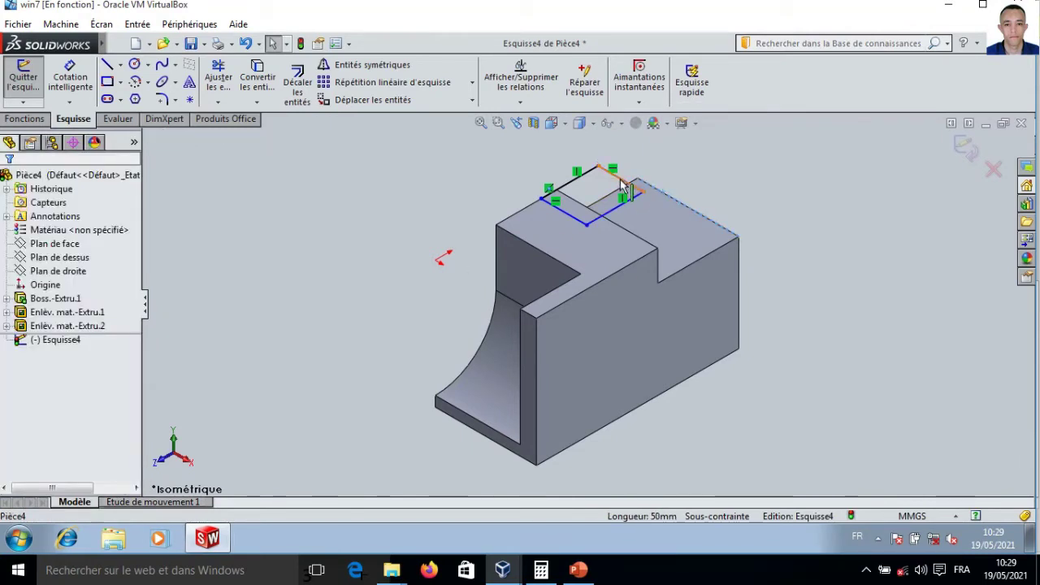
pyautogui.keyDown('ctrl'); pyautogui.click(627, 182); pyautogui.keyUp('ctrl')
pyautogui.click(11, 429)
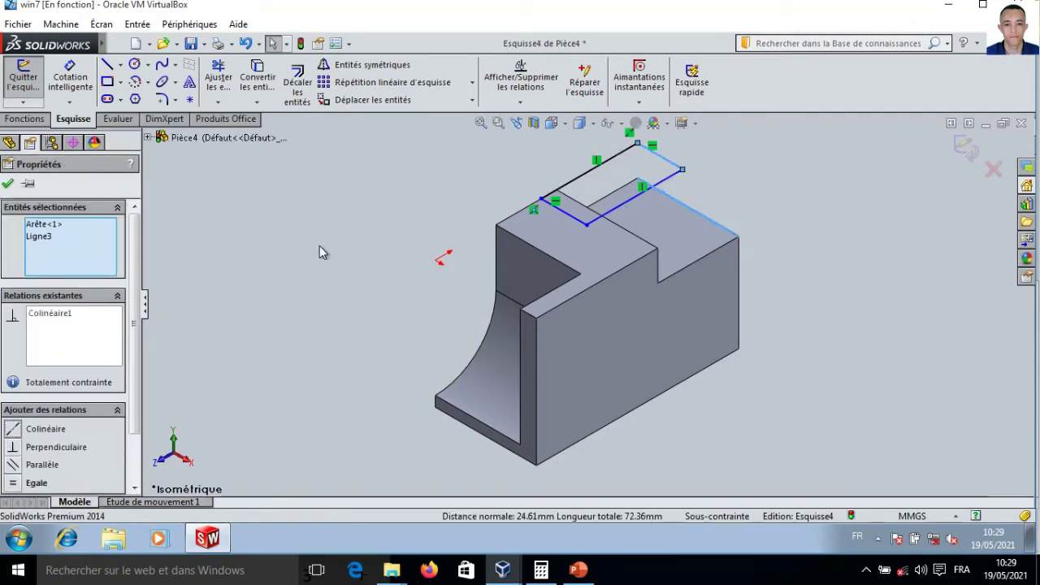
pyautogui.click(355, 226)
# - Dimension the top rectangle 15 mm wide and 50 mm long
pyautogui.click(87, 73)
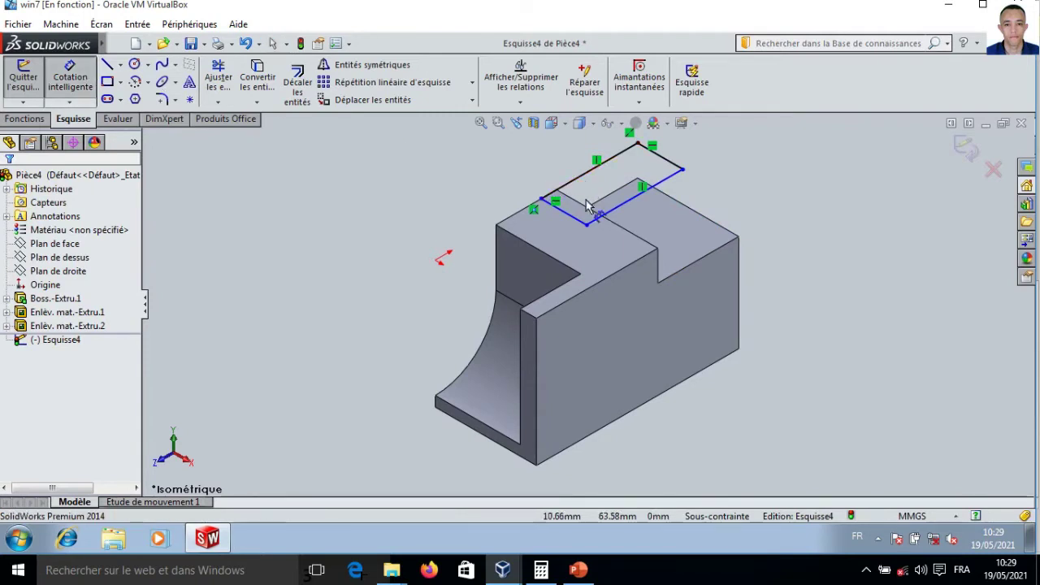
pyautogui.click(569, 213)
pyautogui.click(558, 227)
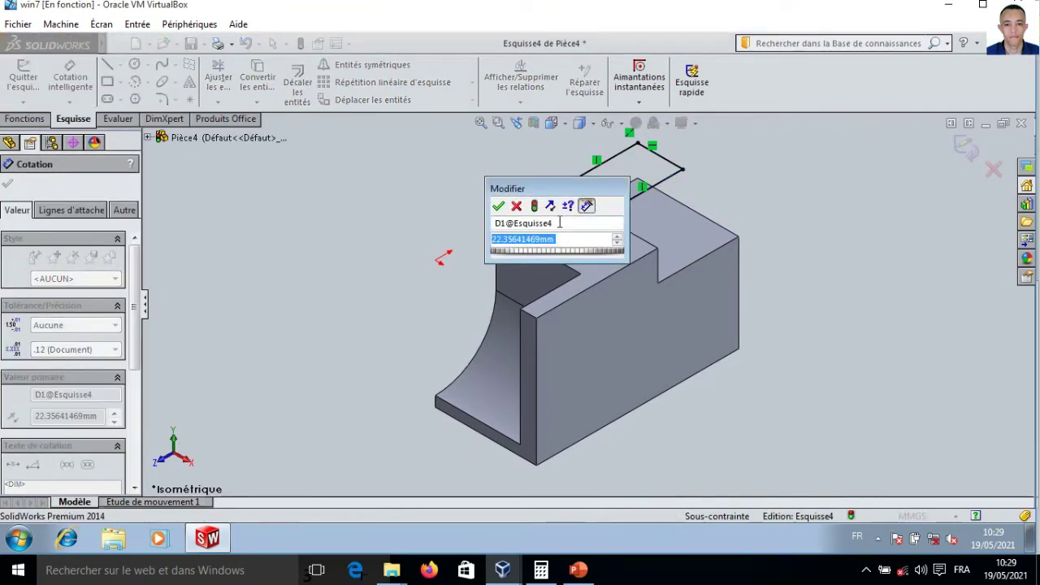
pyautogui.write('15')
pyautogui.press('Return')
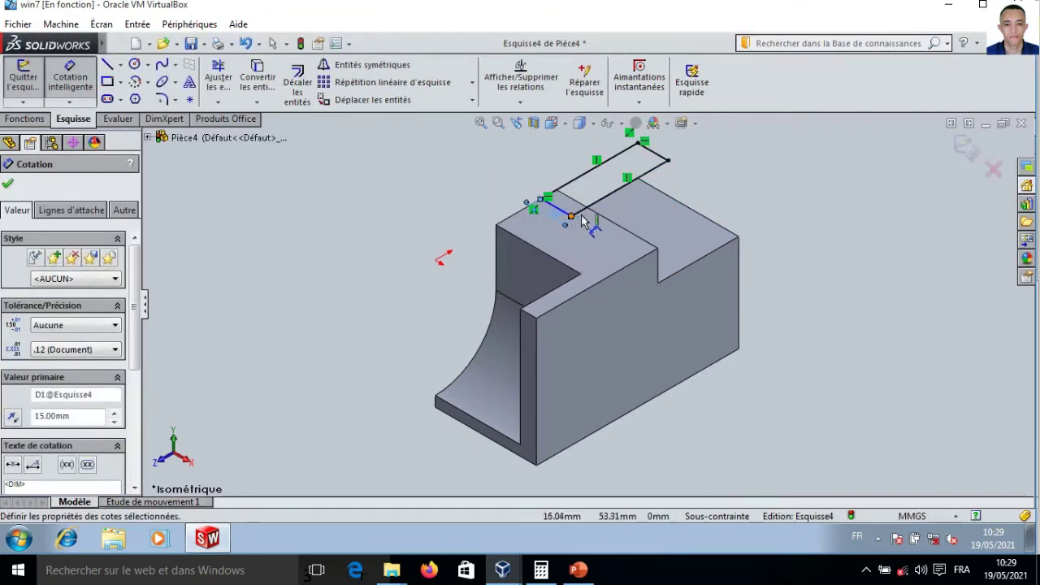
pyautogui.click(602, 210)
pyautogui.click(616, 213)
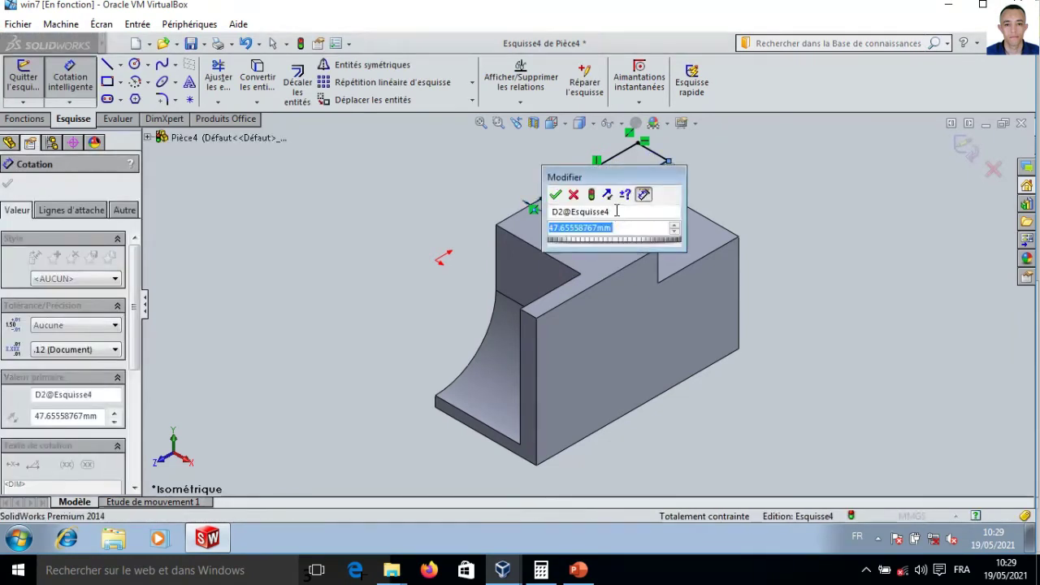
pyautogui.write('50')
pyautogui.press('Return')
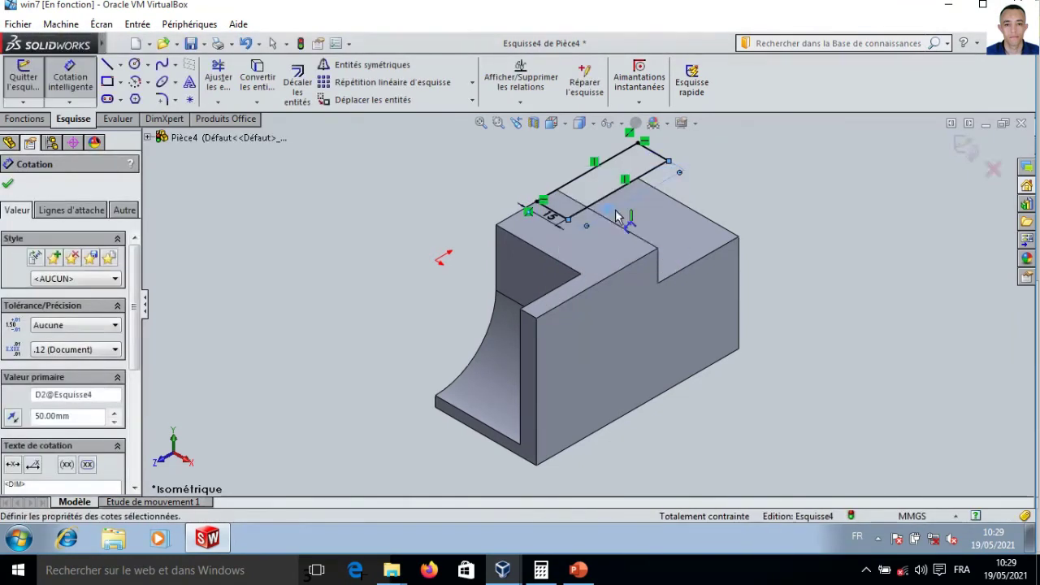
pyautogui.click(429, 232)
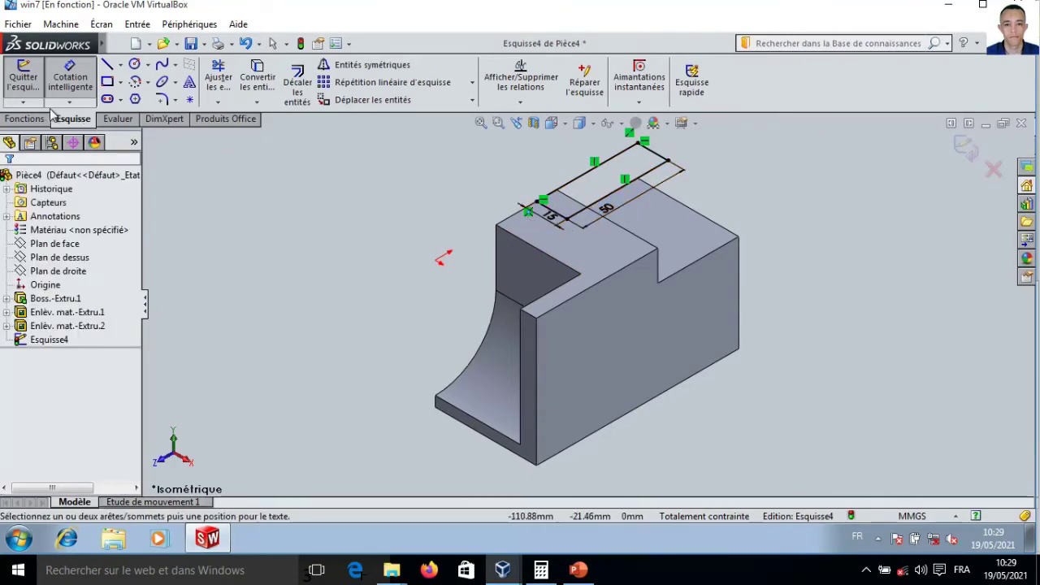
pyautogui.click(26, 118)
pyautogui.click(266, 85)
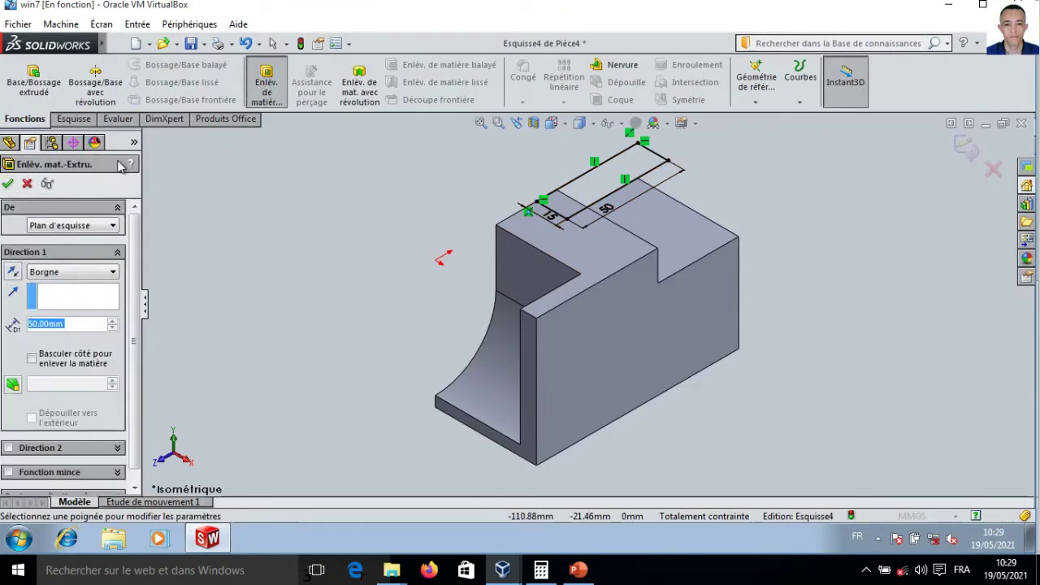
# - Cut the 15 × 50 rectangle Through All, then tilt to check the underside and return to isometric
pyautogui.click(72, 273)
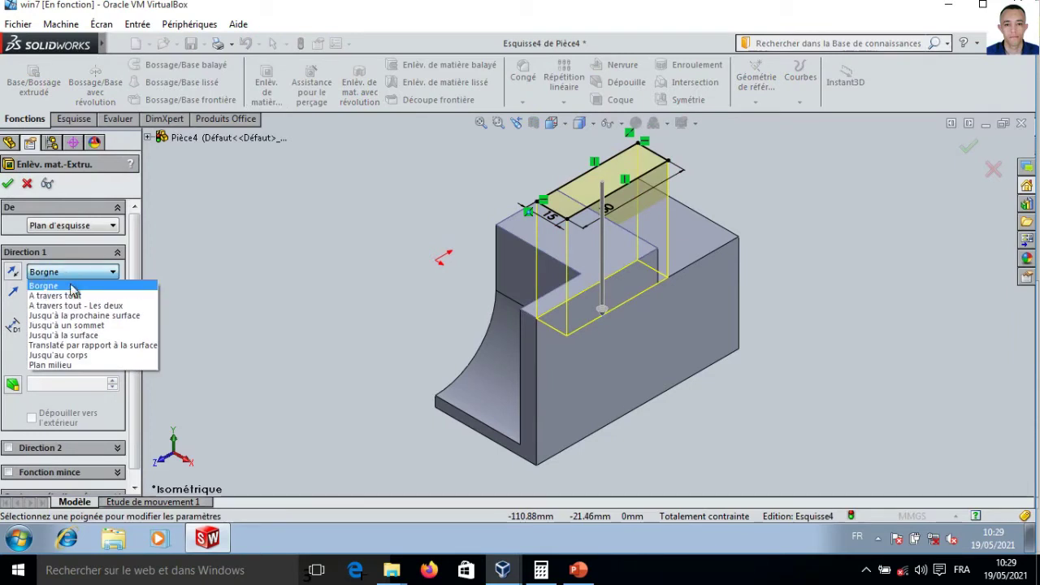
pyautogui.click(73, 295)
pyautogui.click(8, 186)
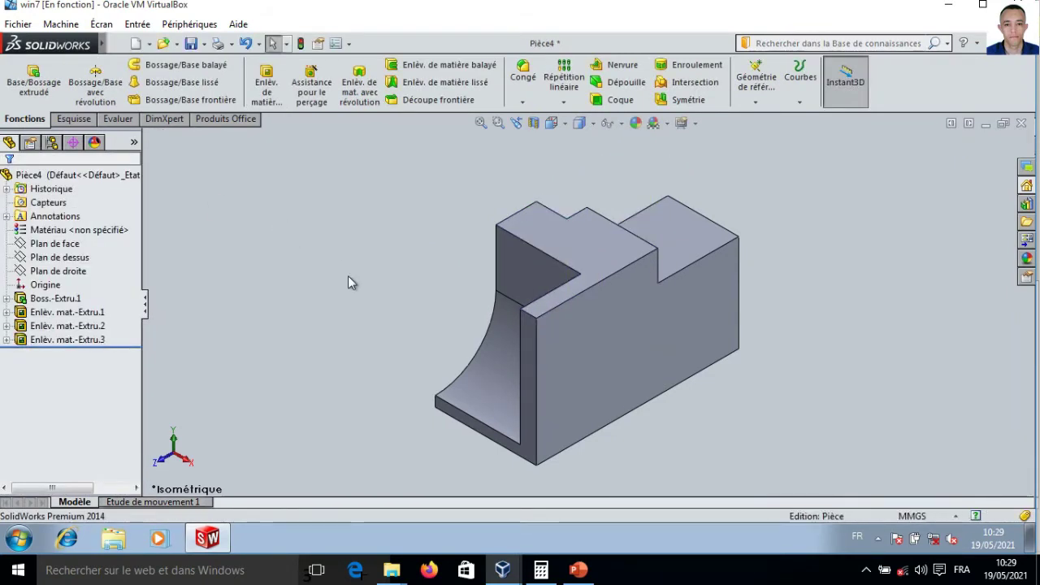
pyautogui.press('Up')
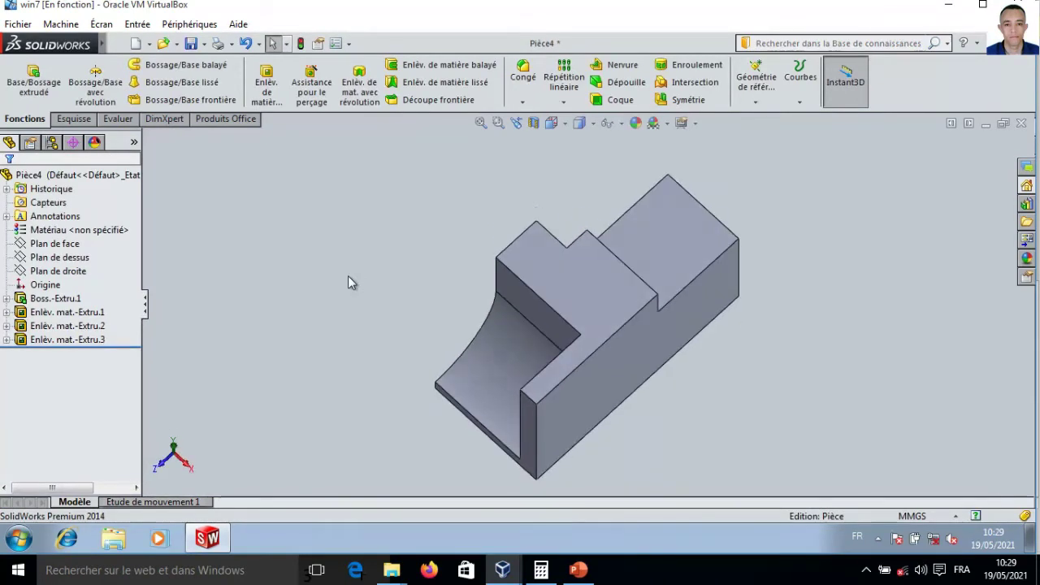
pyautogui.press('Up')
pyautogui.press('Up')
pyautogui.press('Up')
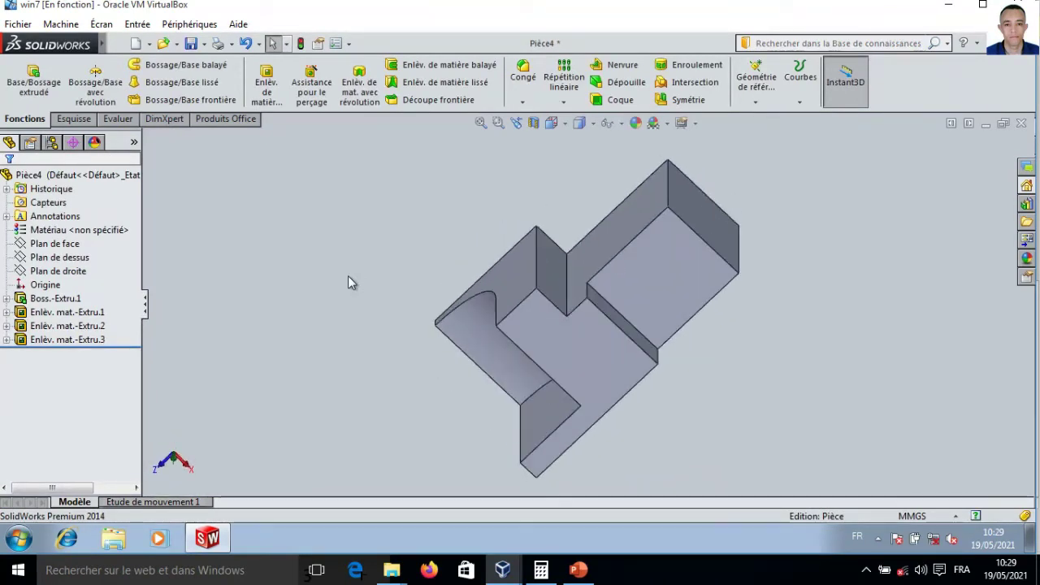
pyautogui.hotkey('ctrl', '7')
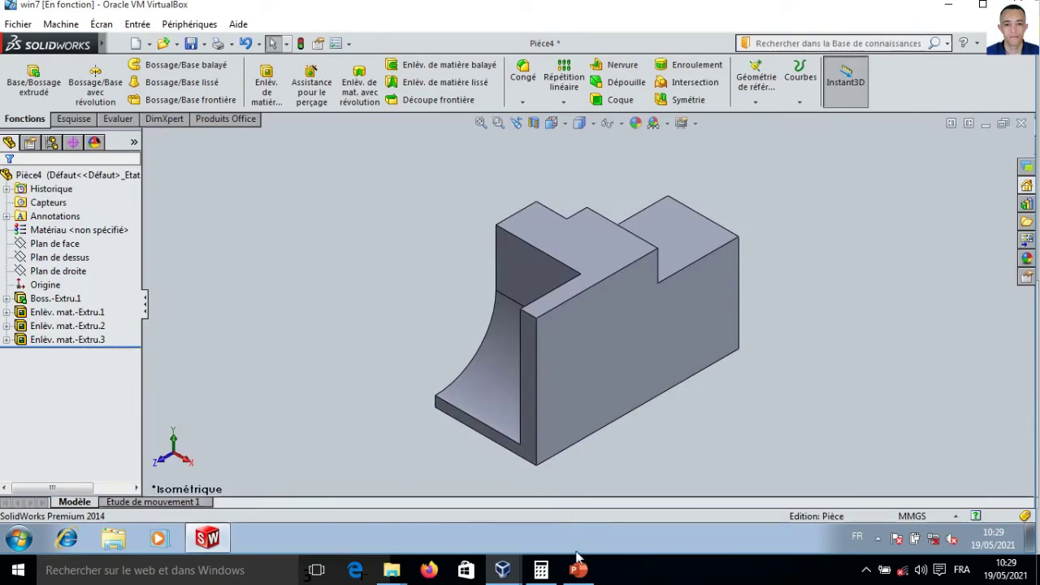
pyautogui.click(578, 568)
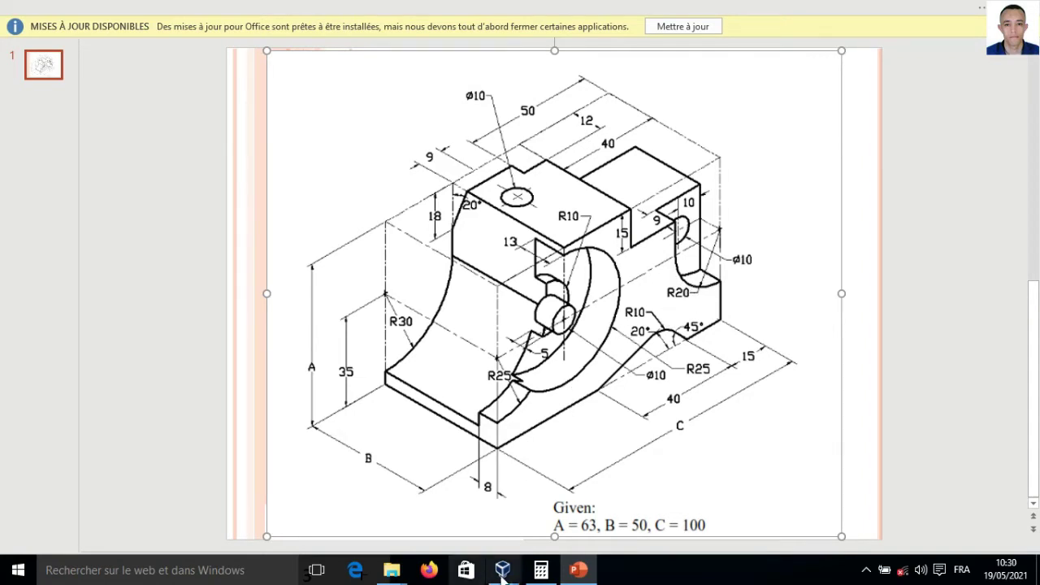
# - Back in SolidWorks, begin sketch Esquisse5 on the block's long front face
pyautogui.moveTo(503, 569)
pyautogui.click(556, 513)
pyautogui.click(700, 302)
pyautogui.click(760, 237)
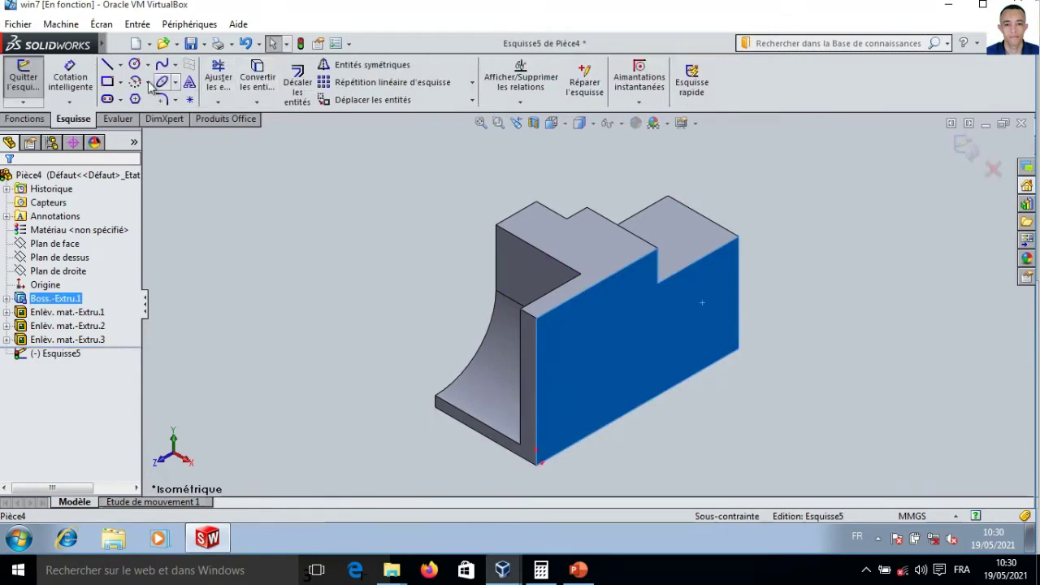
# - Draw the top and vertical line segments at the block's right end, viewing the sketch face-on
pyautogui.click(107, 65)
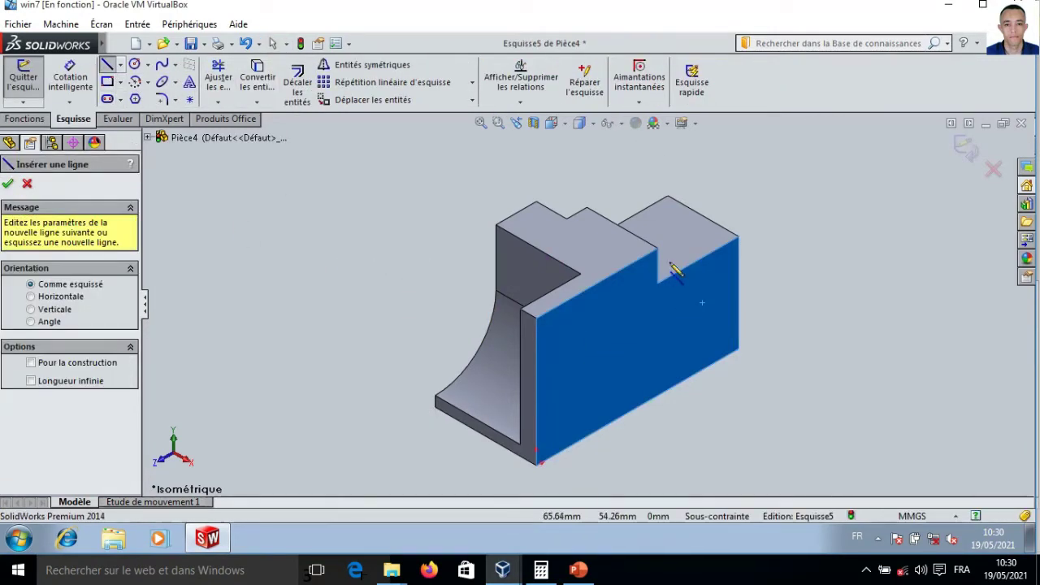
pyautogui.click(738, 293)
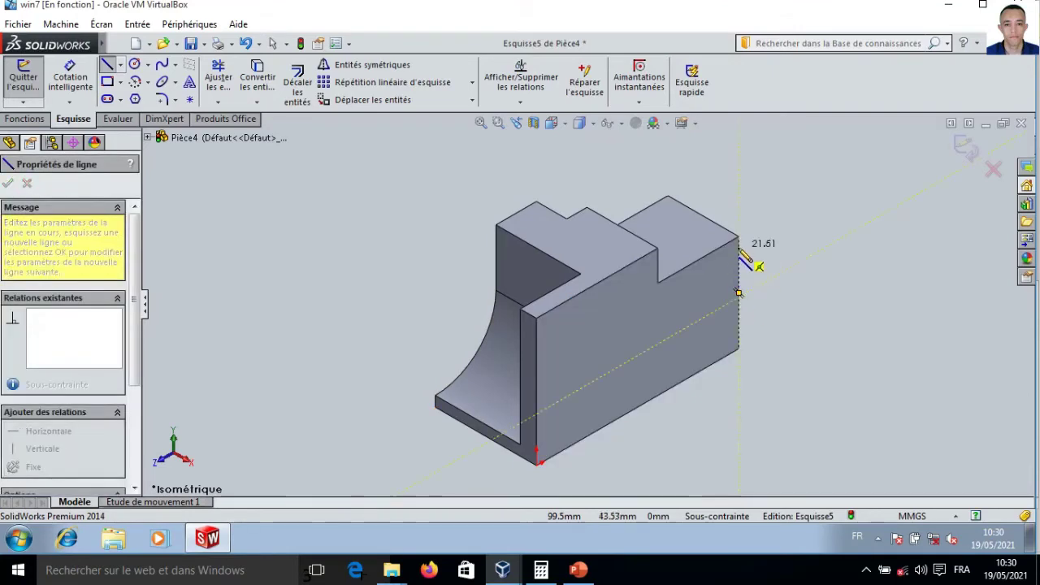
pyautogui.click(712, 250)
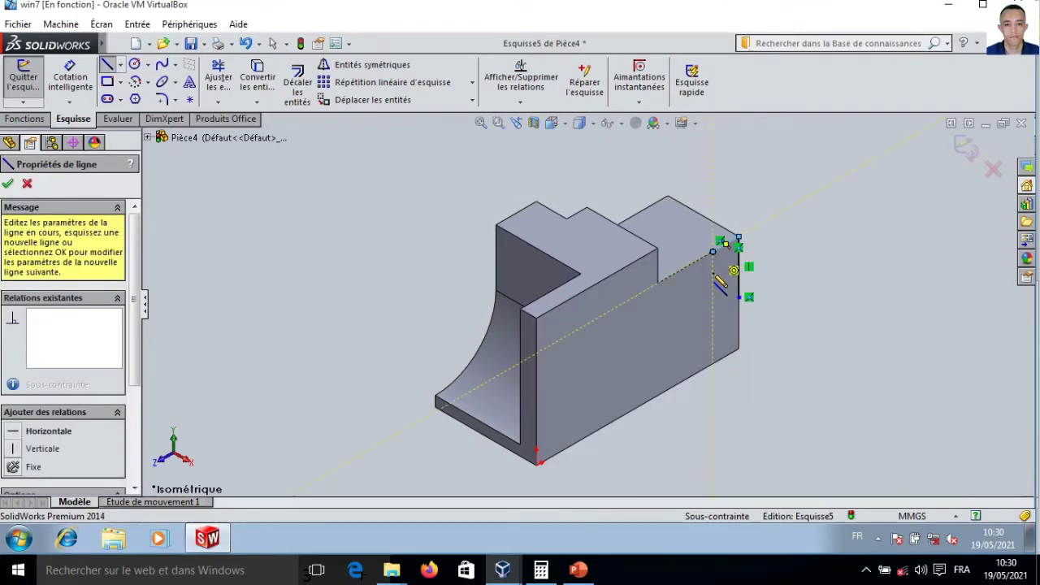
pyautogui.click(714, 307)
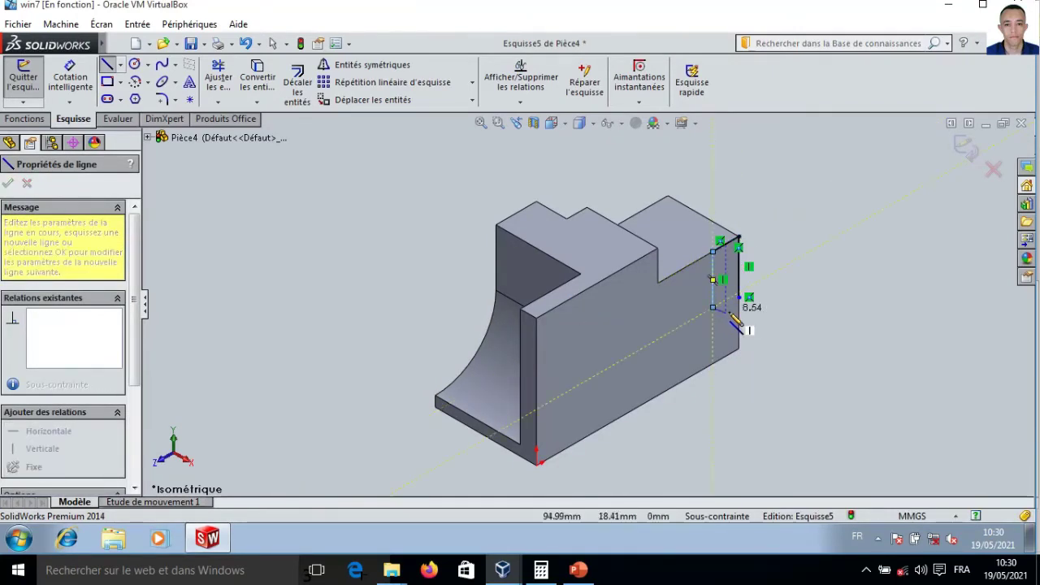
pyautogui.press('Escape')
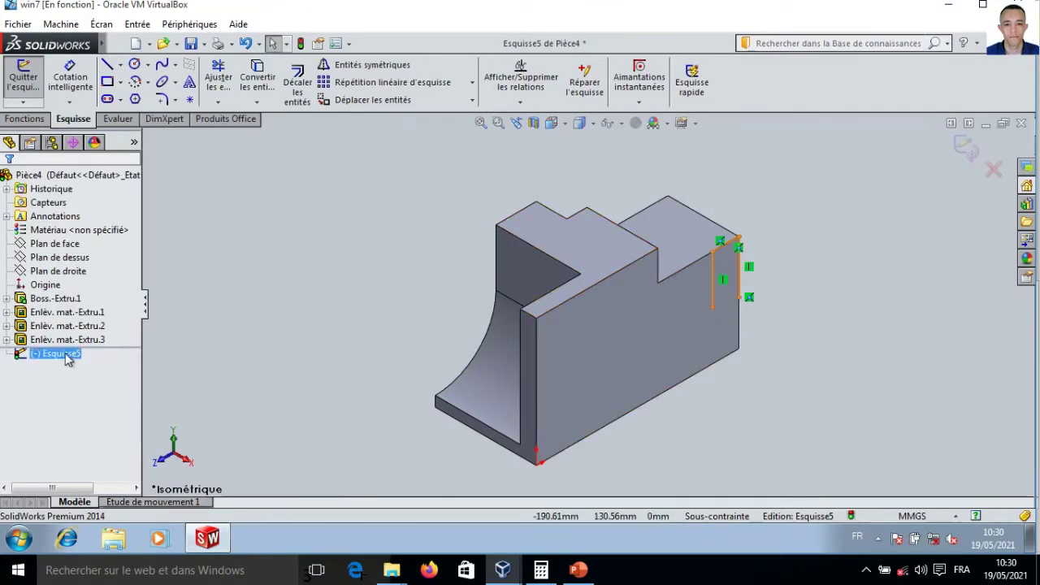
pyautogui.rightClick(68, 354)
pyautogui.click(94, 328)
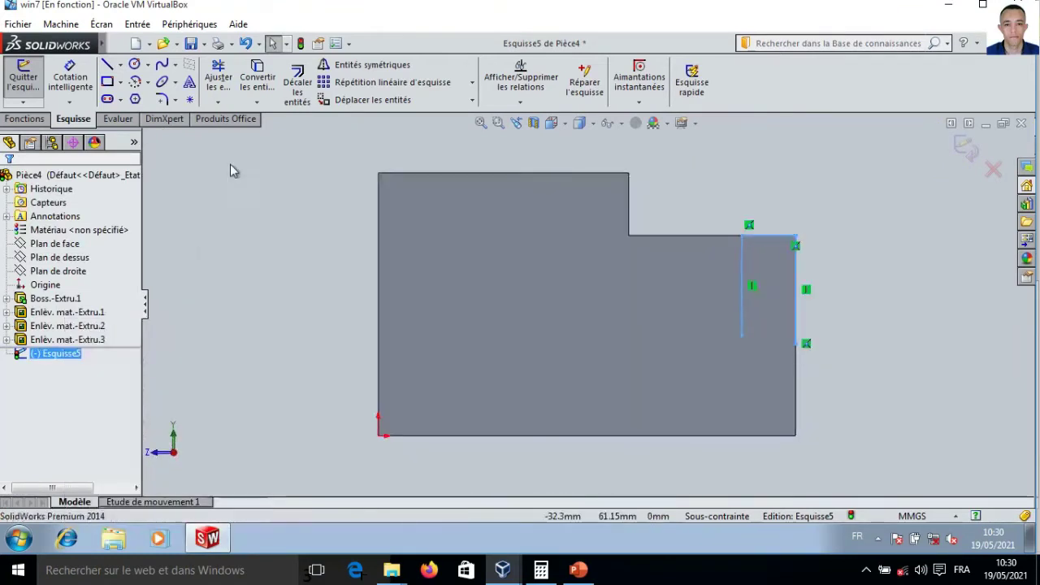
# - Draw a three-point arc from the vertical line's lower end to the right edge
pyautogui.click(135, 82)
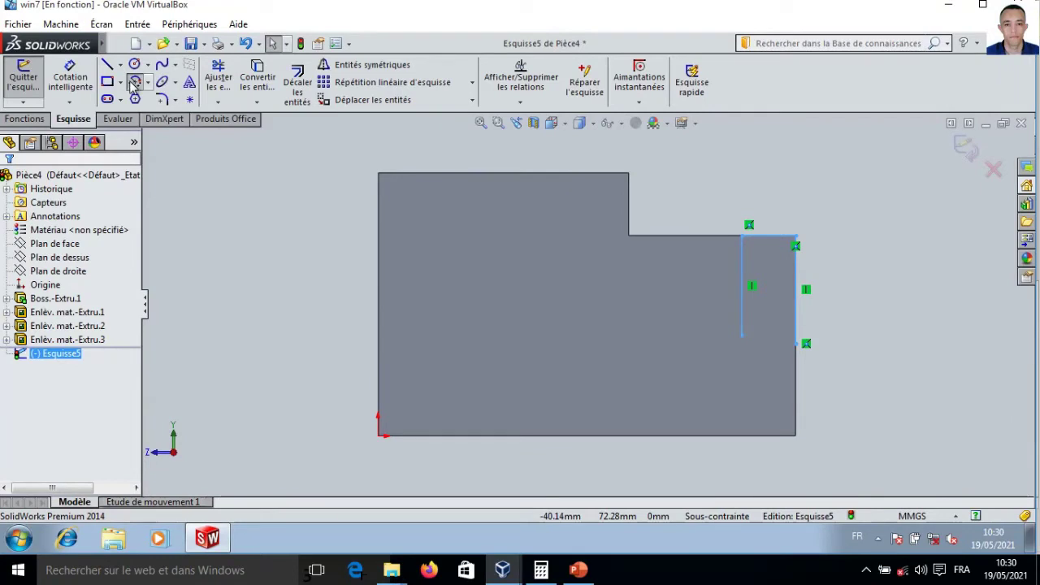
pyautogui.click(89, 233)
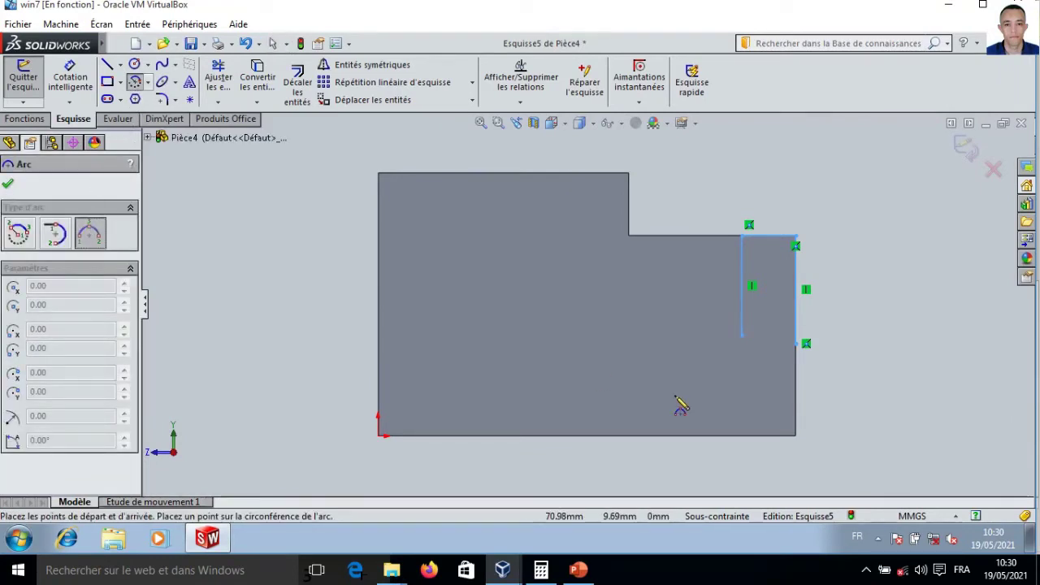
pyautogui.click(742, 335)
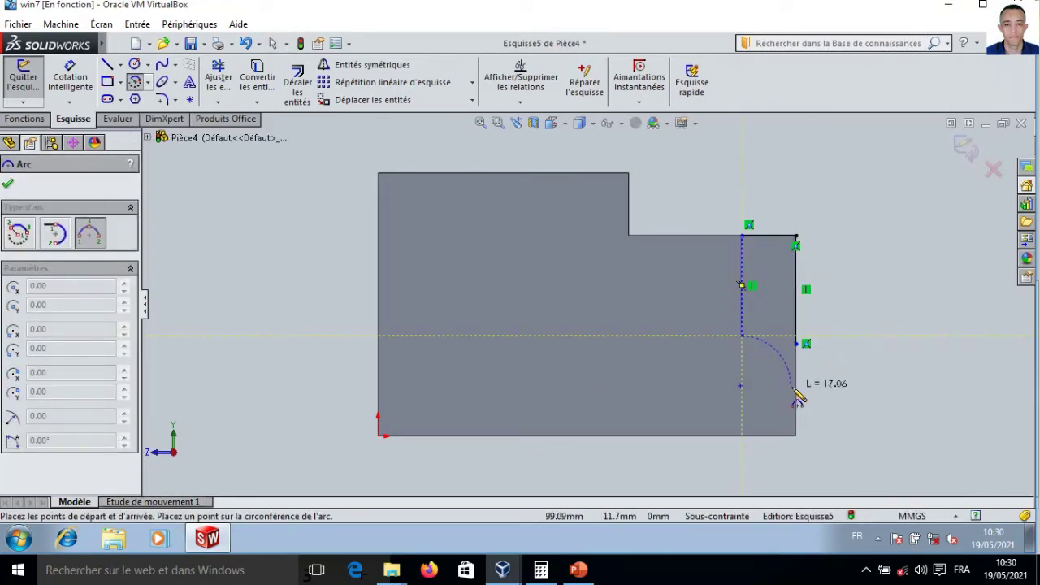
pyautogui.click(796, 389)
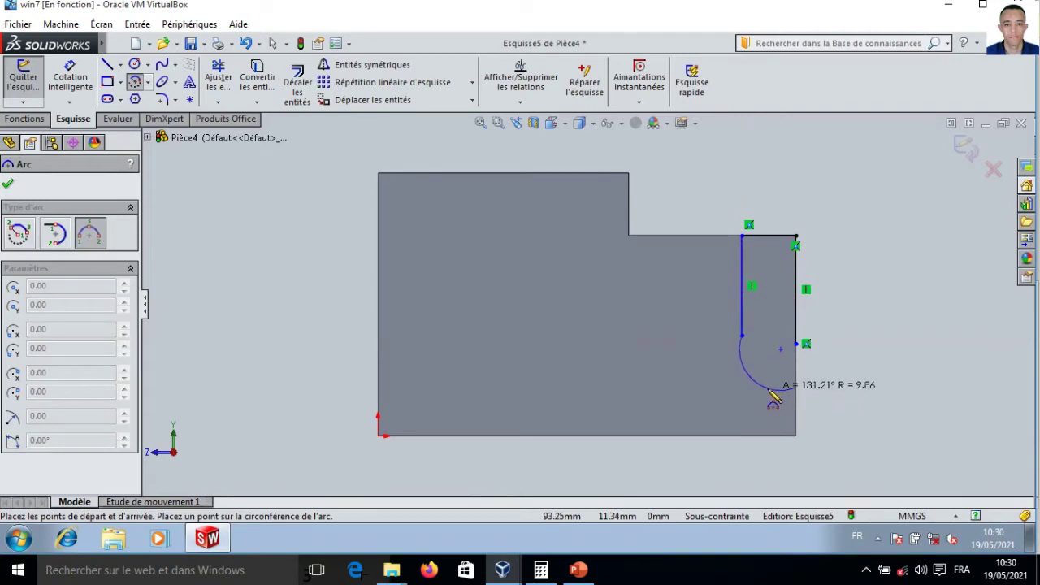
pyautogui.click(772, 393)
pyautogui.press('Escape')
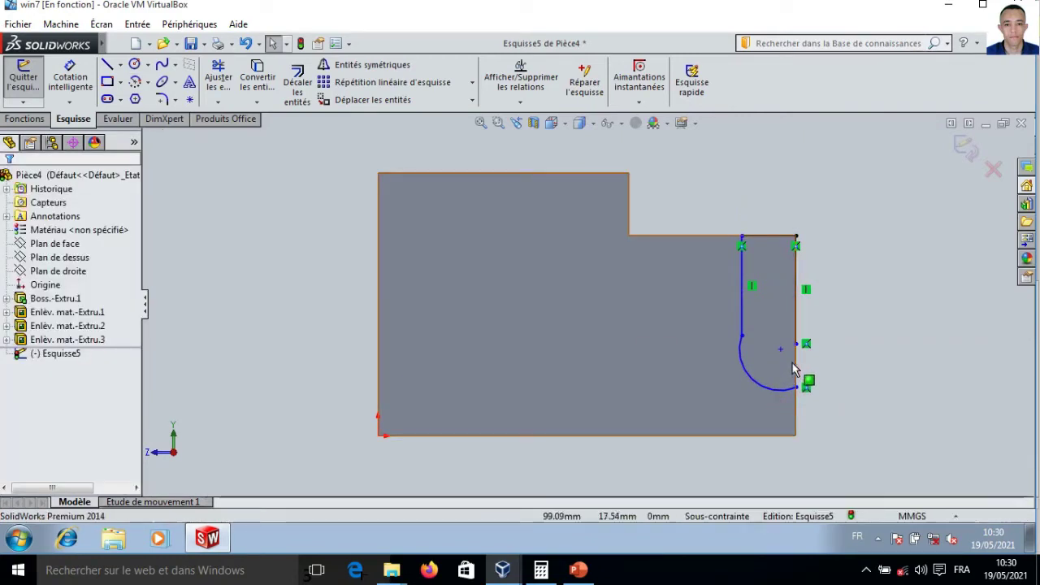
# - Merge the arc end onto the right edge, put its centre on that edge, and level it with the line end
pyautogui.click(796, 388)
pyautogui.keyDown('ctrl'); pyautogui.click(797, 344); pyautogui.keyUp('ctrl')
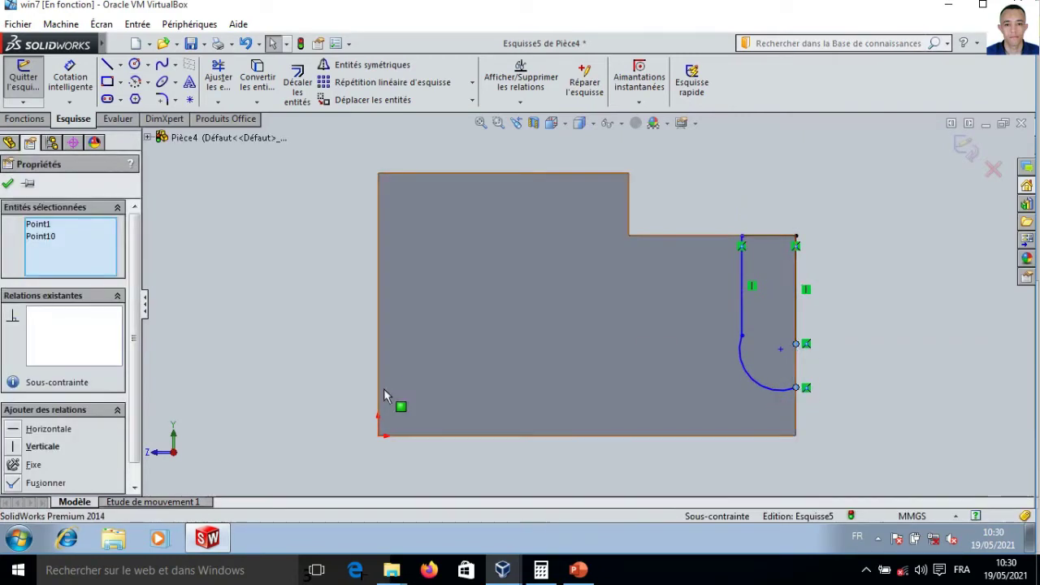
pyautogui.click(12, 483)
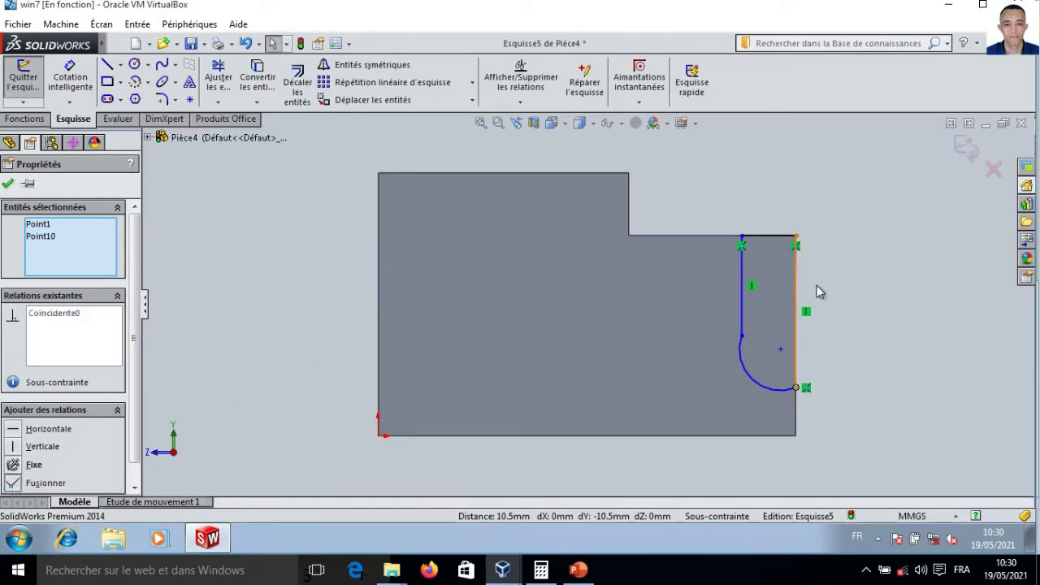
pyautogui.click(889, 365)
pyautogui.click(781, 351)
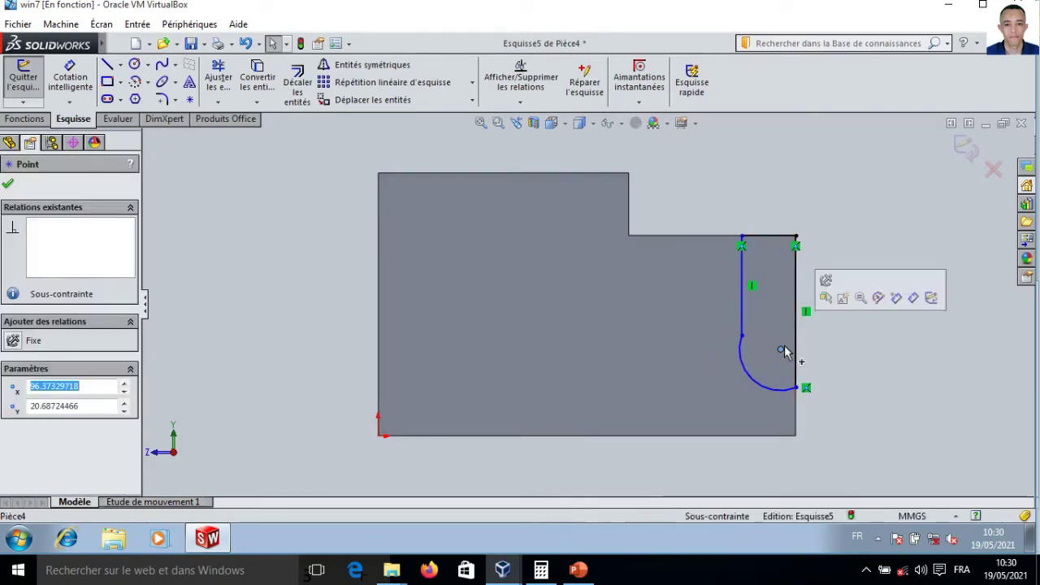
pyautogui.keyDown('ctrl'); pyautogui.click(797, 353); pyautogui.keyUp('ctrl')
pyautogui.click(65, 452)
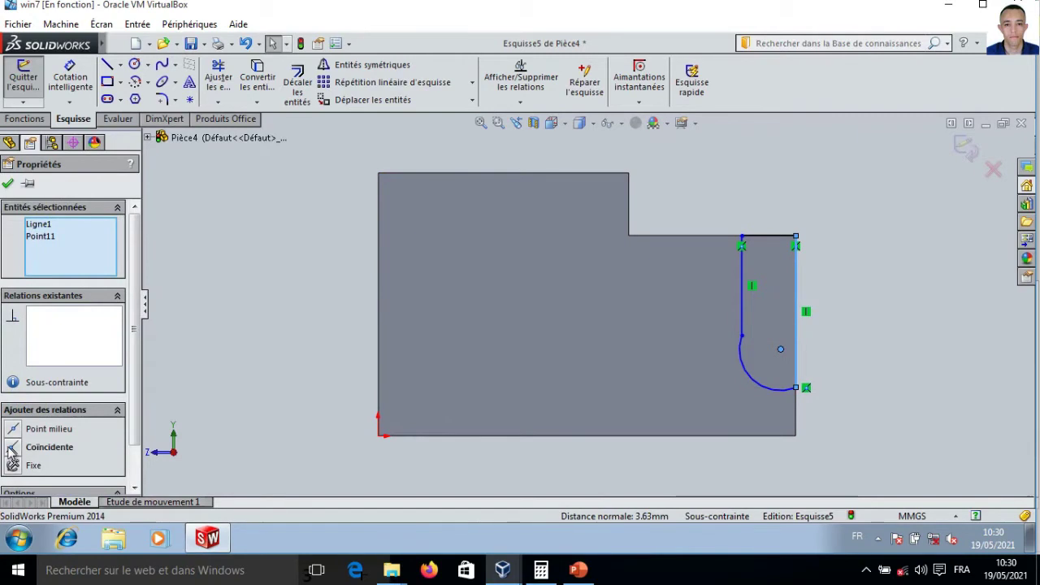
pyautogui.click(241, 354)
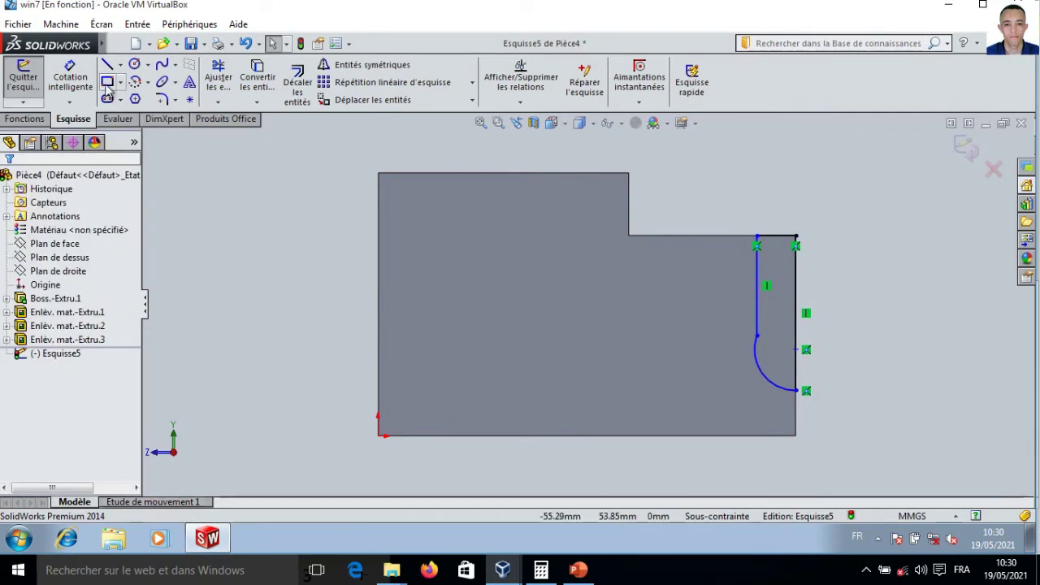
pyautogui.click(796, 351)
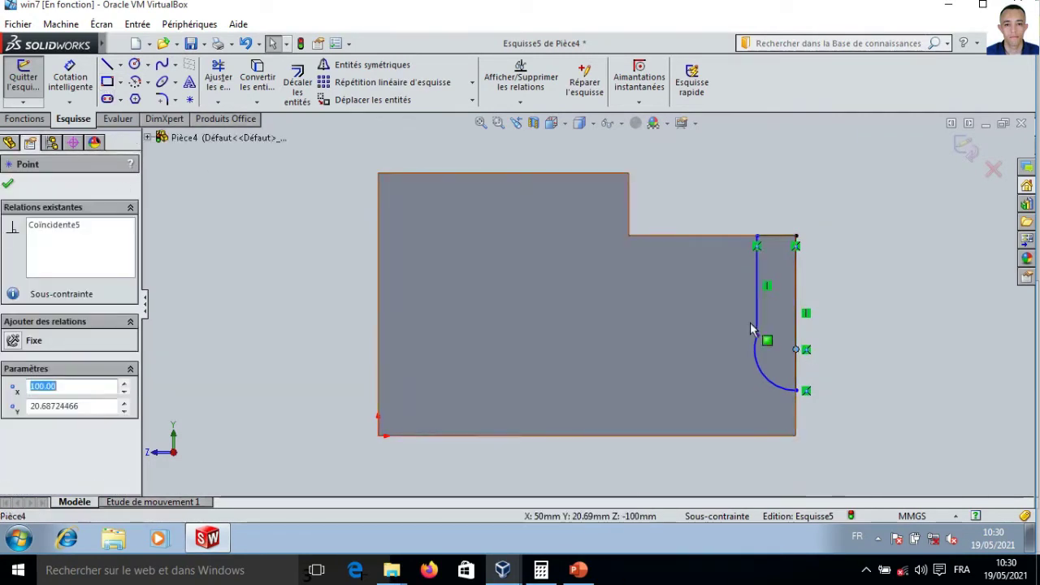
pyautogui.keyDown('ctrl'); pyautogui.click(757, 335); pyautogui.keyUp('ctrl')
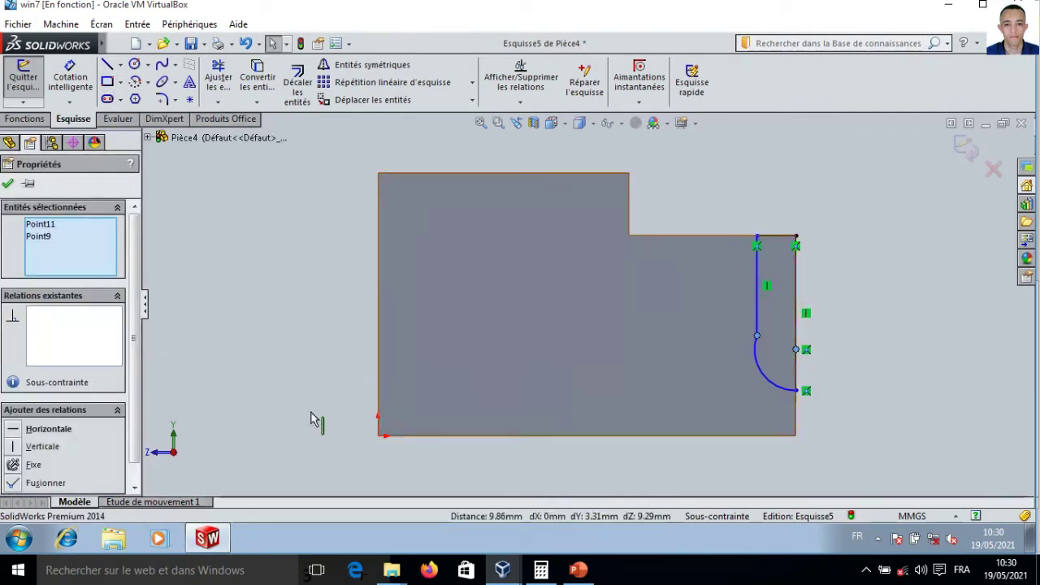
pyautogui.click(16, 431)
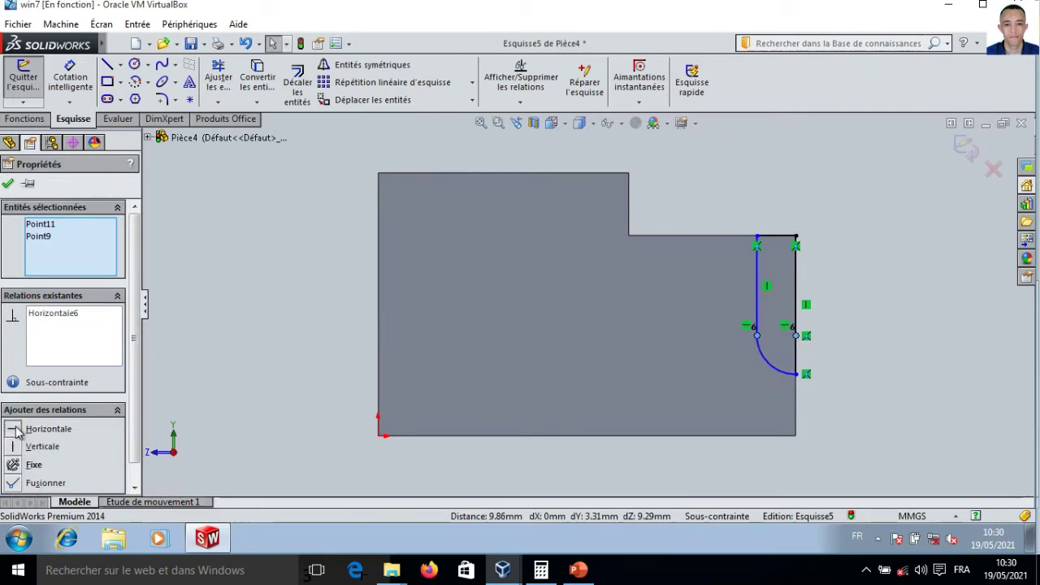
pyautogui.click(307, 344)
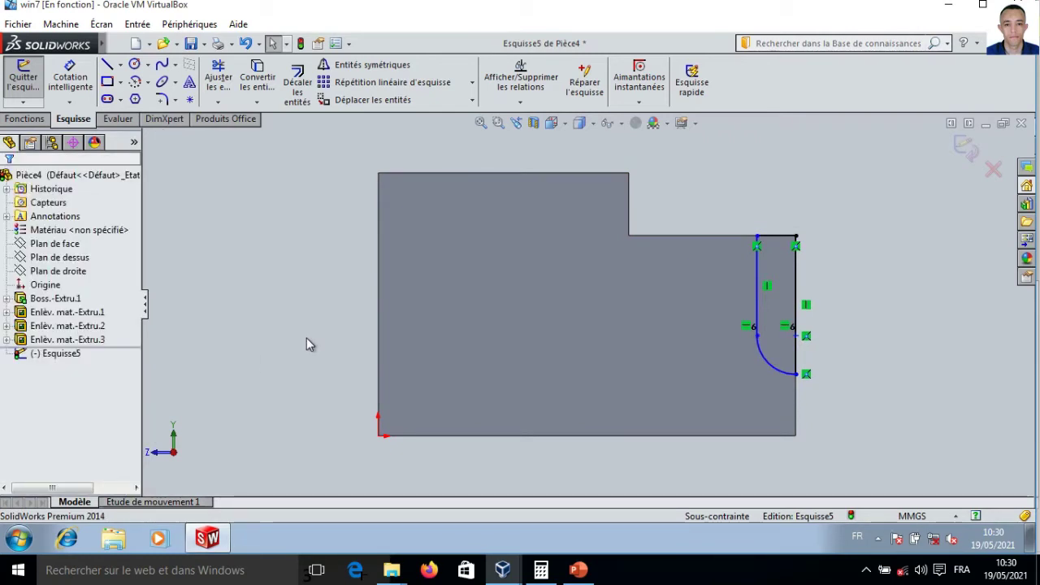
# - Dimension the arc to R20 and its top end 35 mm above the bottom, then start an extruded cut
pyautogui.click(70, 77)
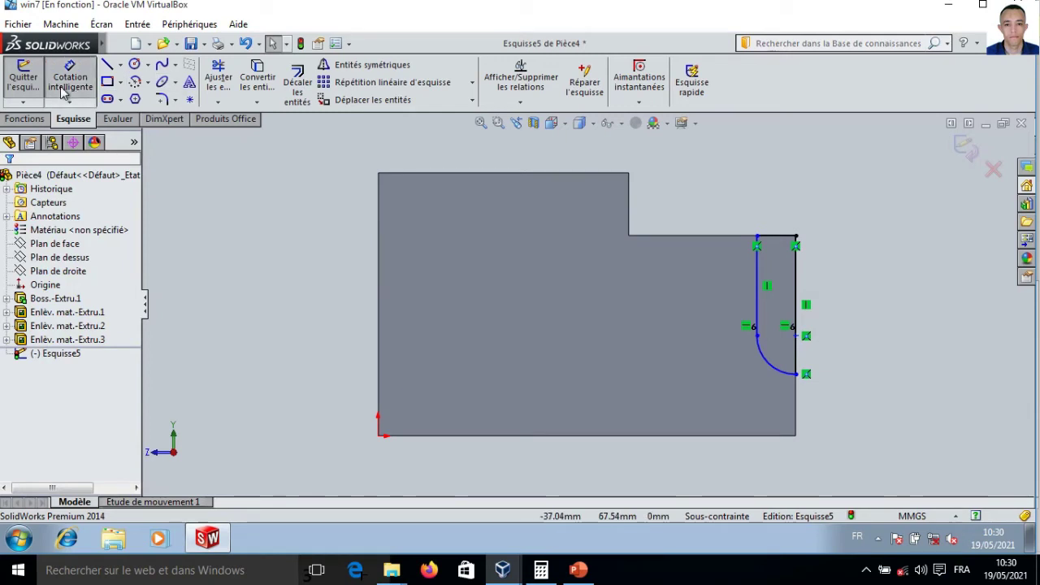
pyautogui.click(772, 372)
pyautogui.click(734, 407)
pyautogui.write('20')
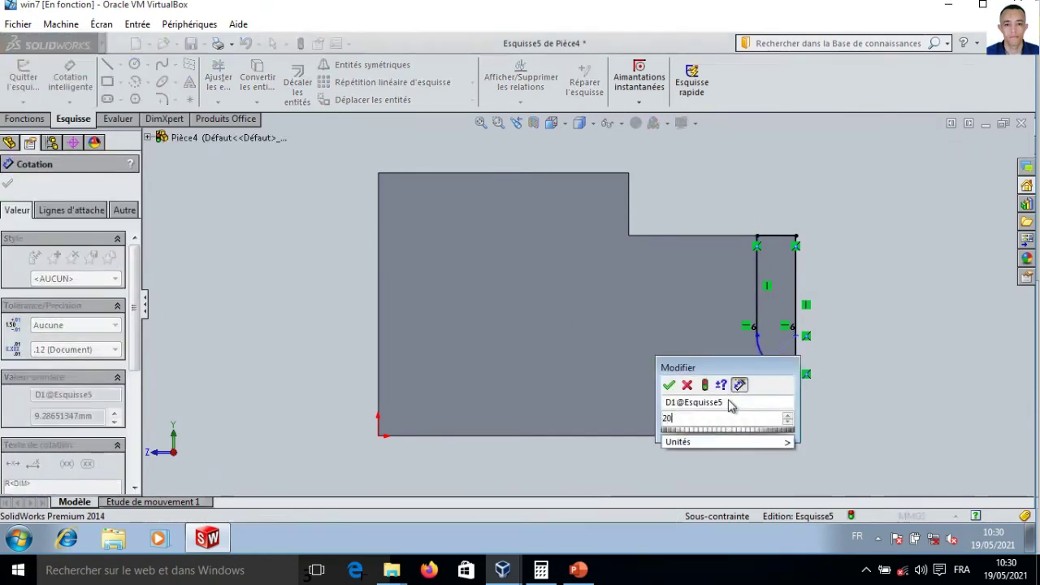
pyautogui.press('Return')
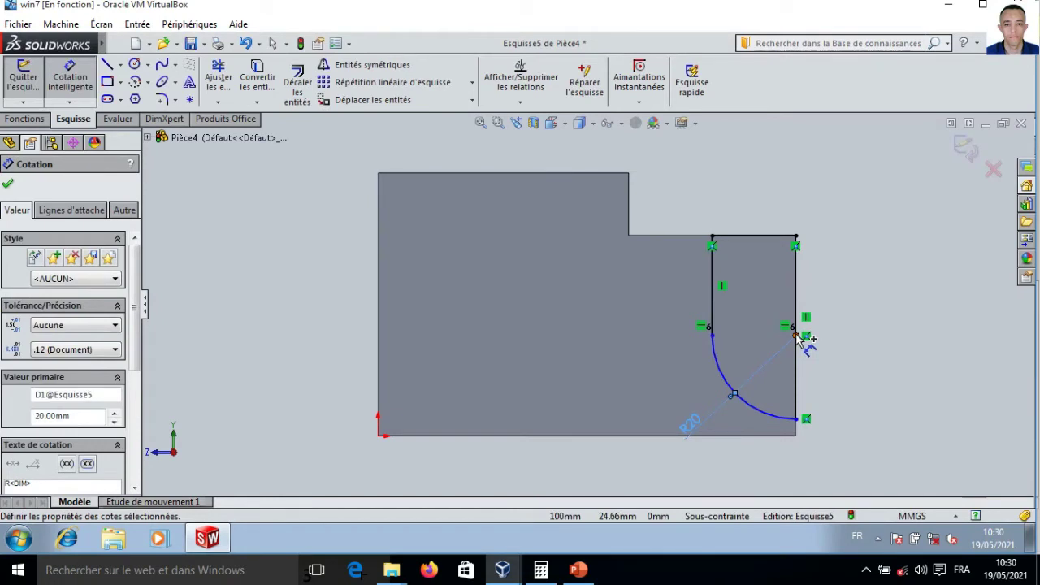
pyautogui.click(797, 336)
pyautogui.click(777, 436)
pyautogui.click(849, 398)
pyautogui.write('35')
pyautogui.press('Return')
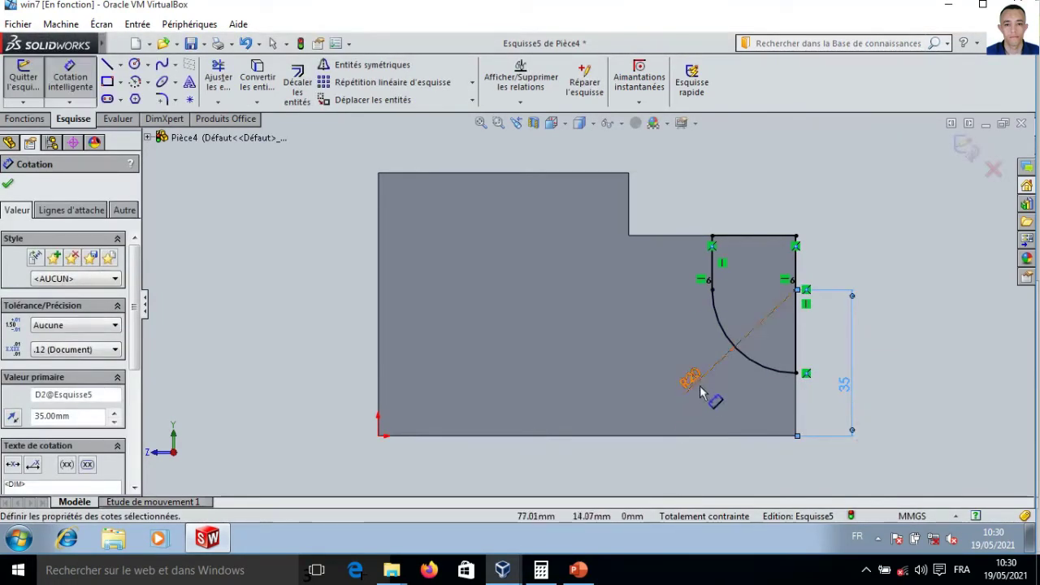
pyautogui.click(24, 119)
pyautogui.click(266, 82)
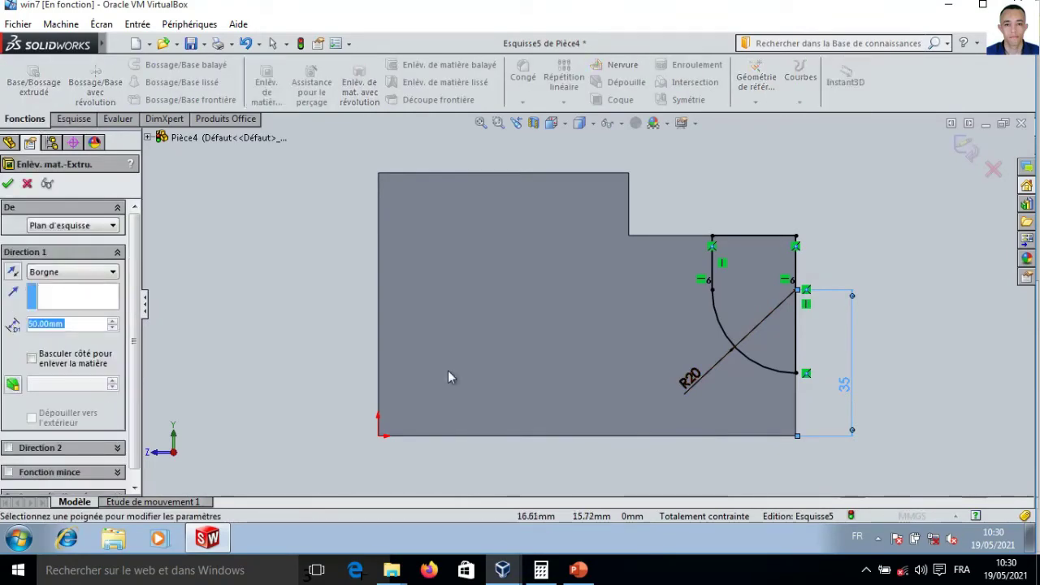
# - After checking the drawing, set the R20 notch cut 9 mm deep and apply it in isometric view
pyautogui.click(577, 568)
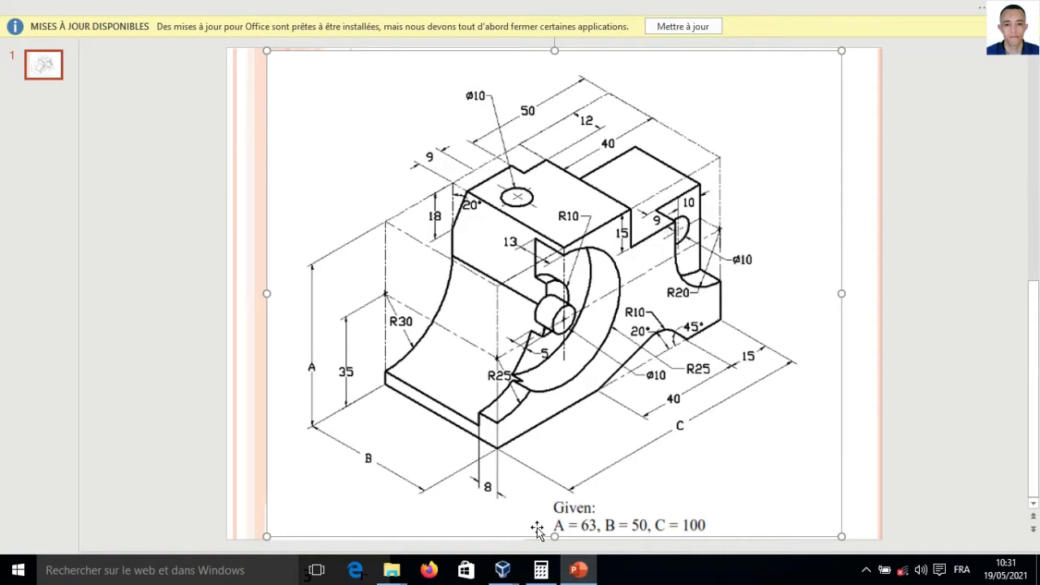
pyautogui.moveTo(503, 570)
pyautogui.click(591, 524)
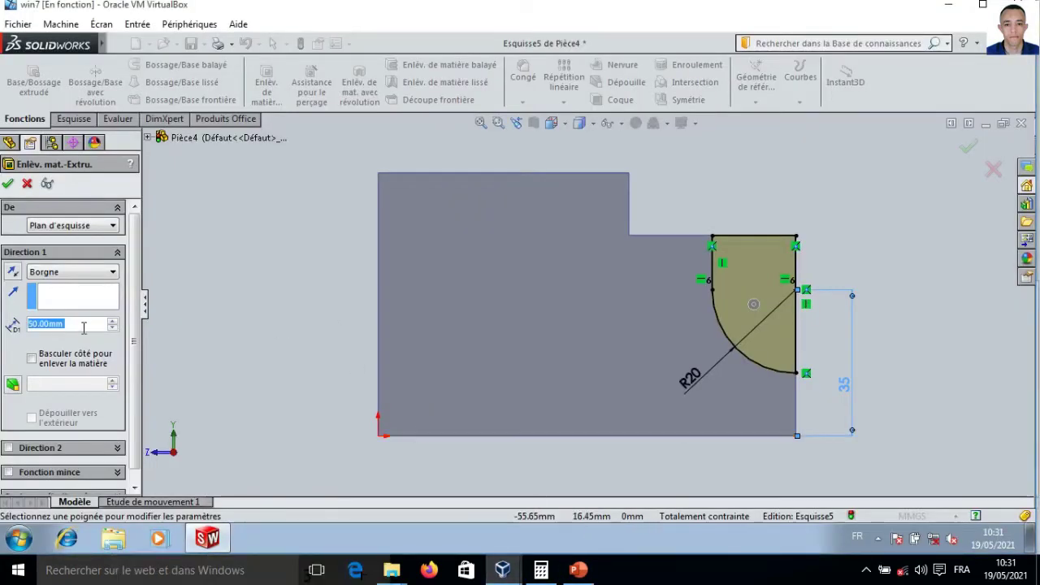
pyautogui.write('9')
pyautogui.press('Return')
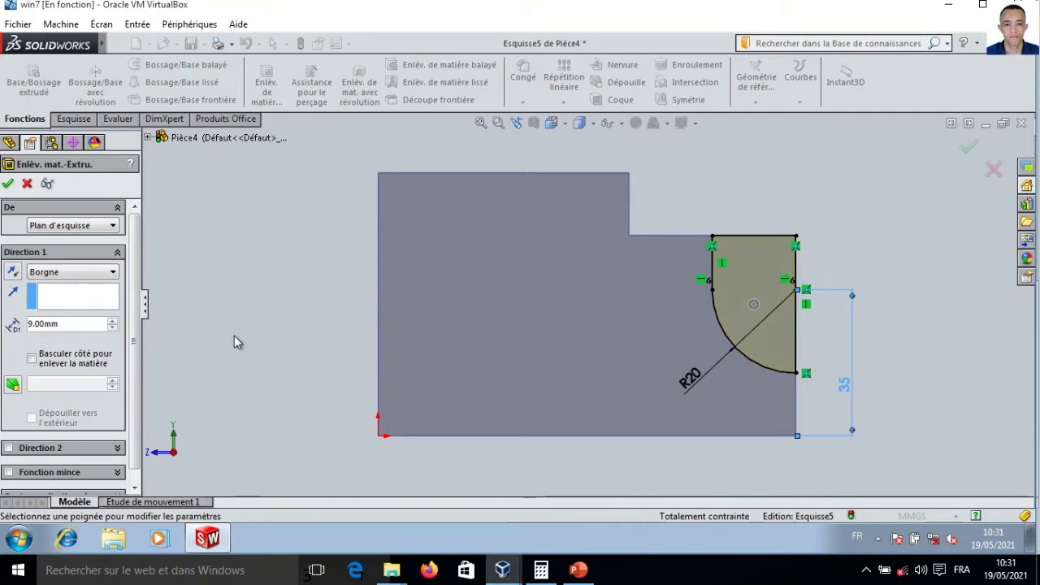
pyautogui.hotkey('ctrl', '7')
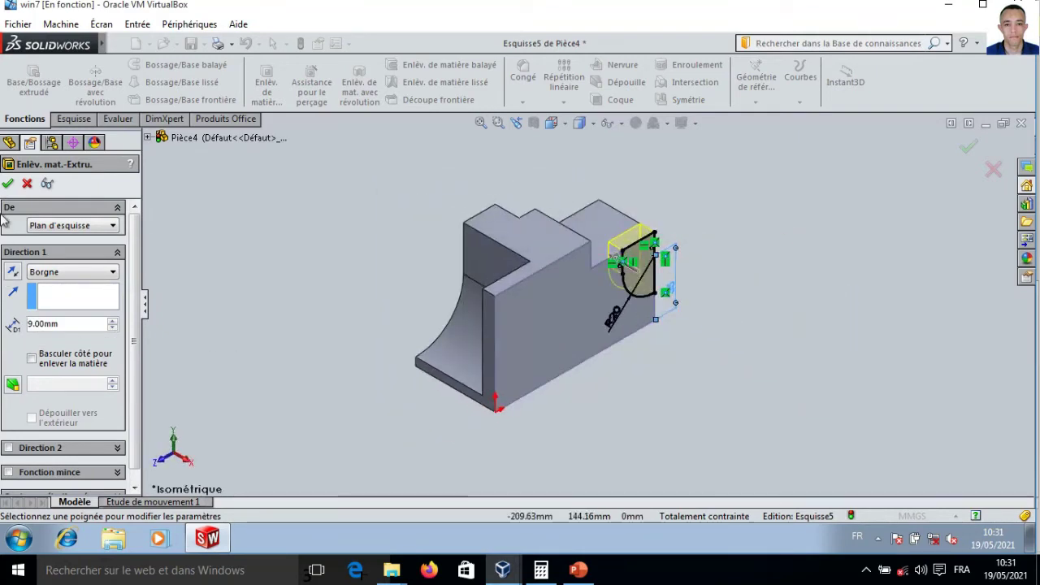
pyautogui.click(10, 182)
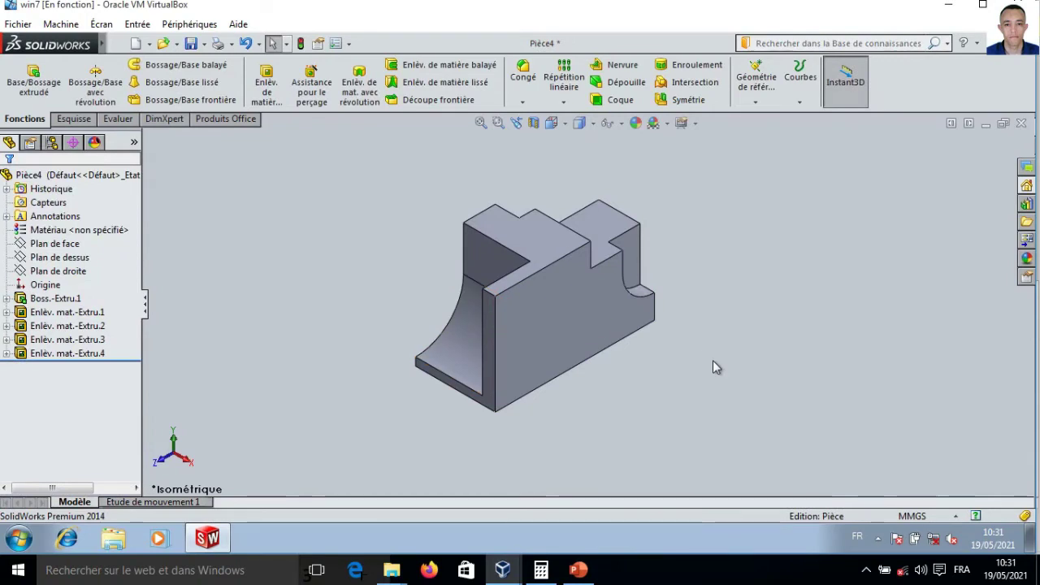
pyautogui.click(634, 274)
# - Start a sketch on the notch face, view it face-on, and draw a circle
pyautogui.click(266, 81)
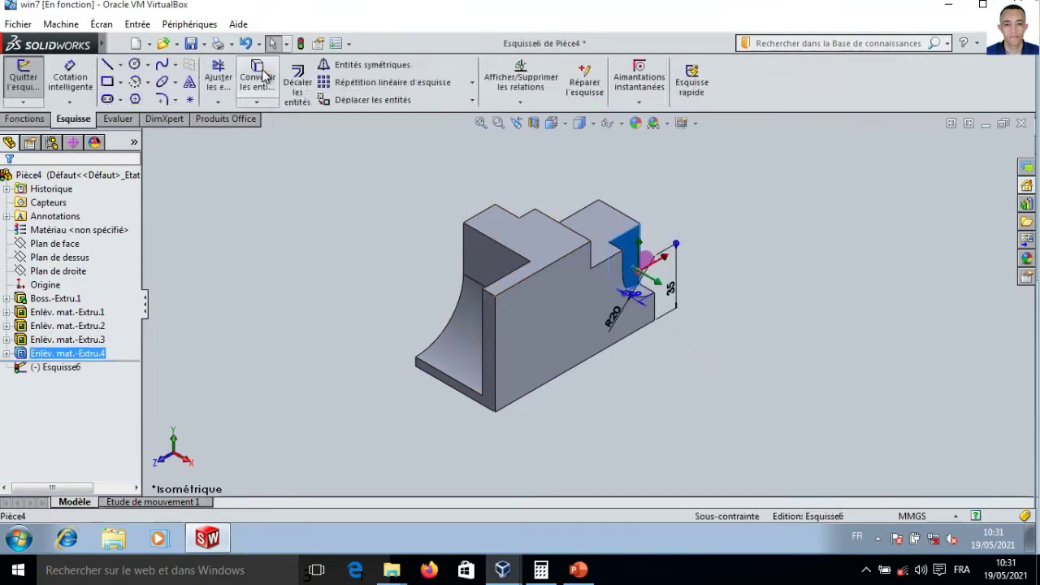
pyautogui.rightClick(48, 367)
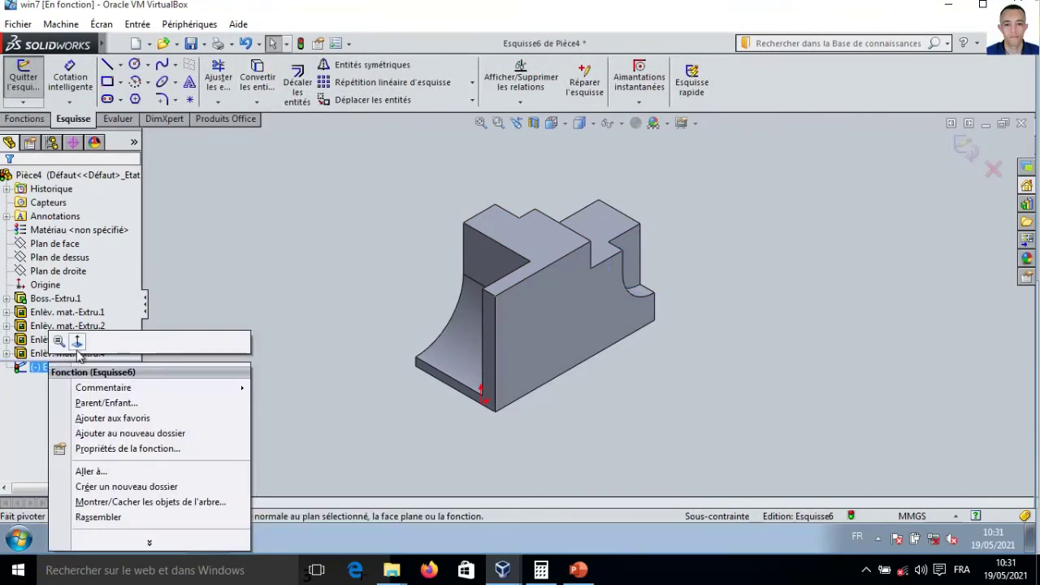
pyautogui.click(77, 343)
pyautogui.click(134, 64)
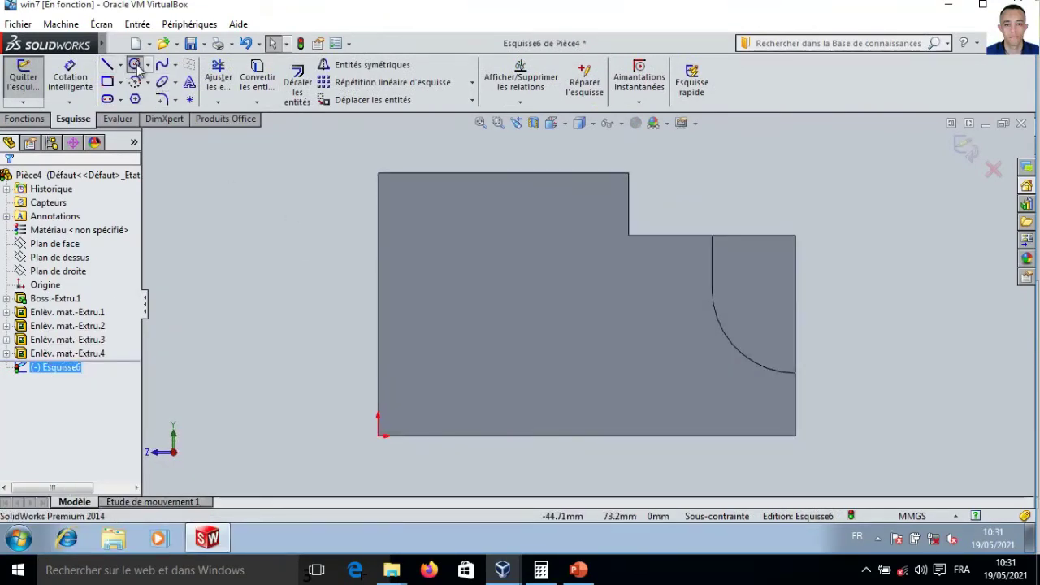
pyautogui.click(764, 304)
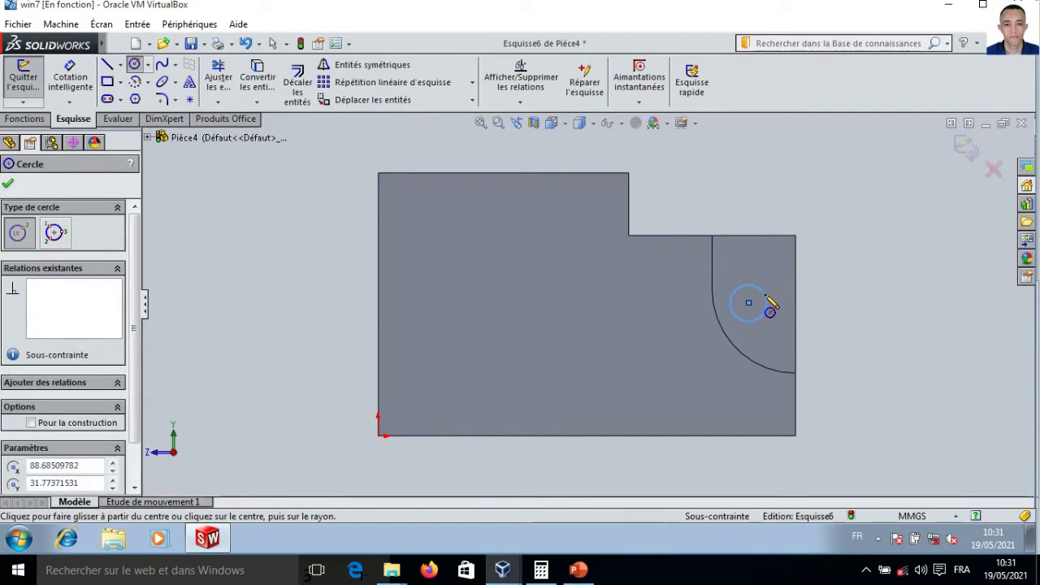
pyautogui.press('Escape')
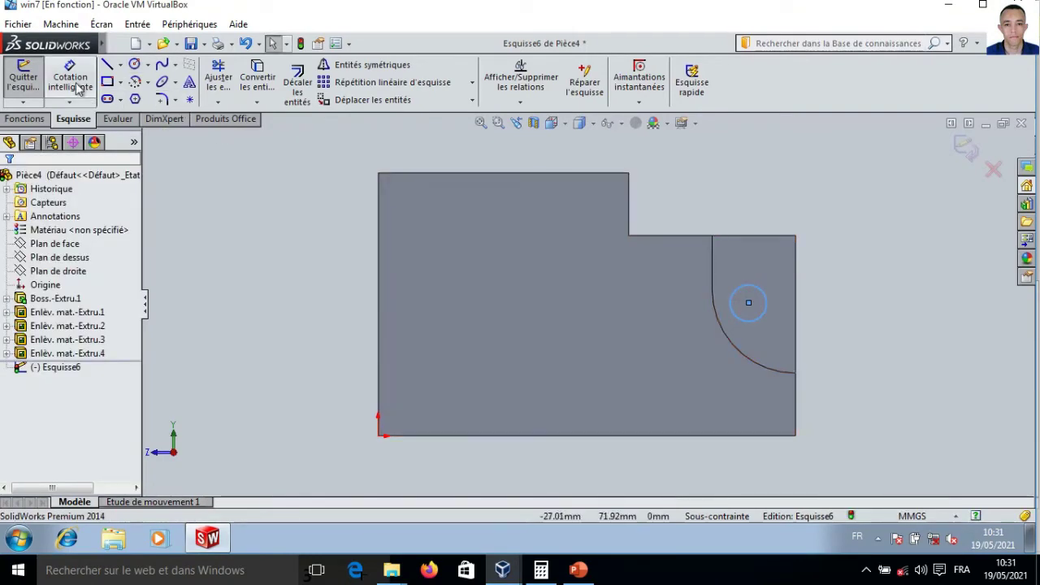
# - Dimension the circle to Ø10 after checking the hole size on the reference drawing
pyautogui.click(70, 77)
pyautogui.click(592, 578)
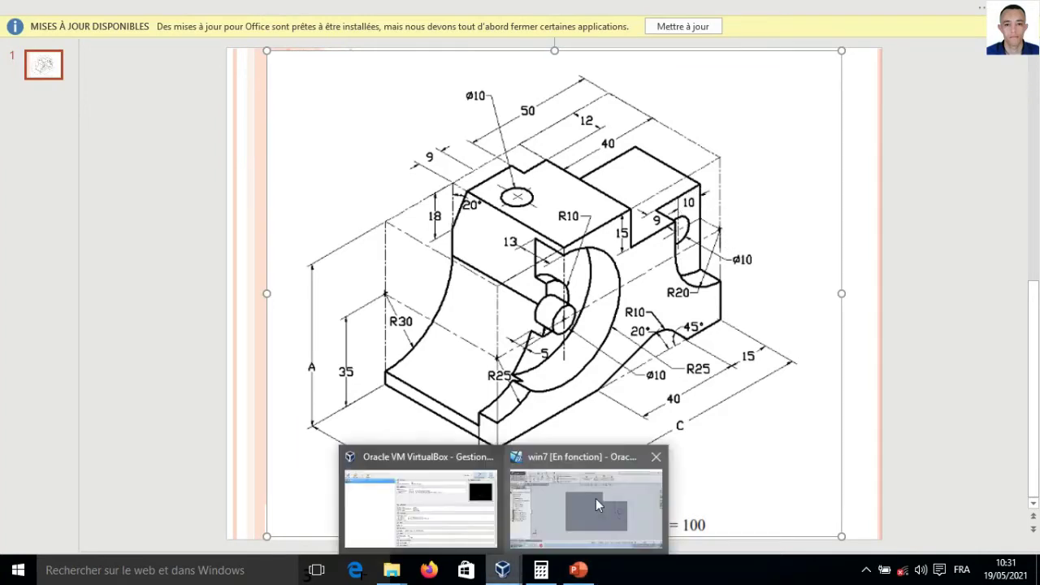
pyautogui.click(596, 499)
pyautogui.click(762, 297)
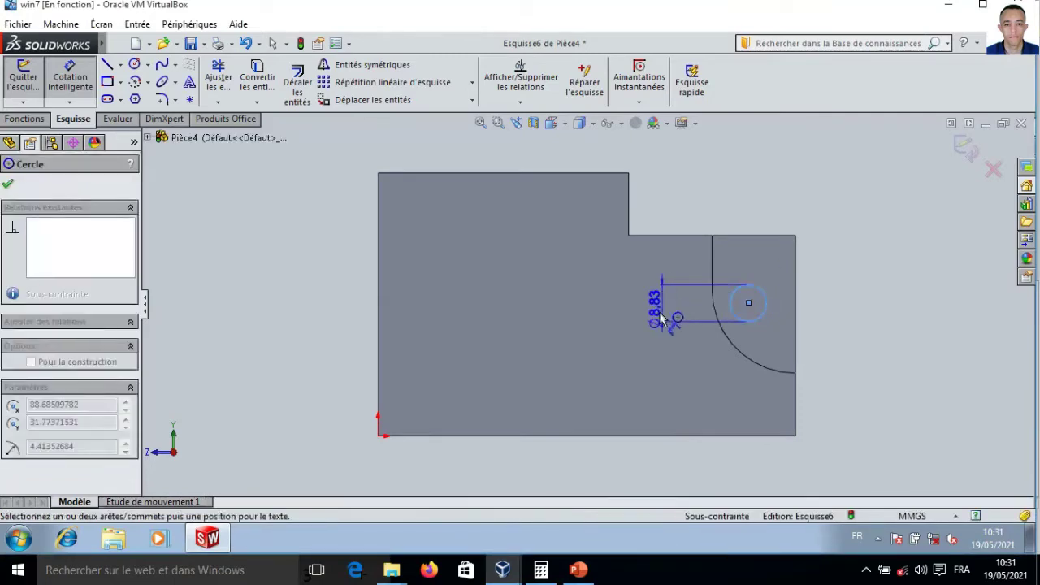
pyautogui.click(669, 319)
pyautogui.write('⌀10')
pyautogui.press('Return')
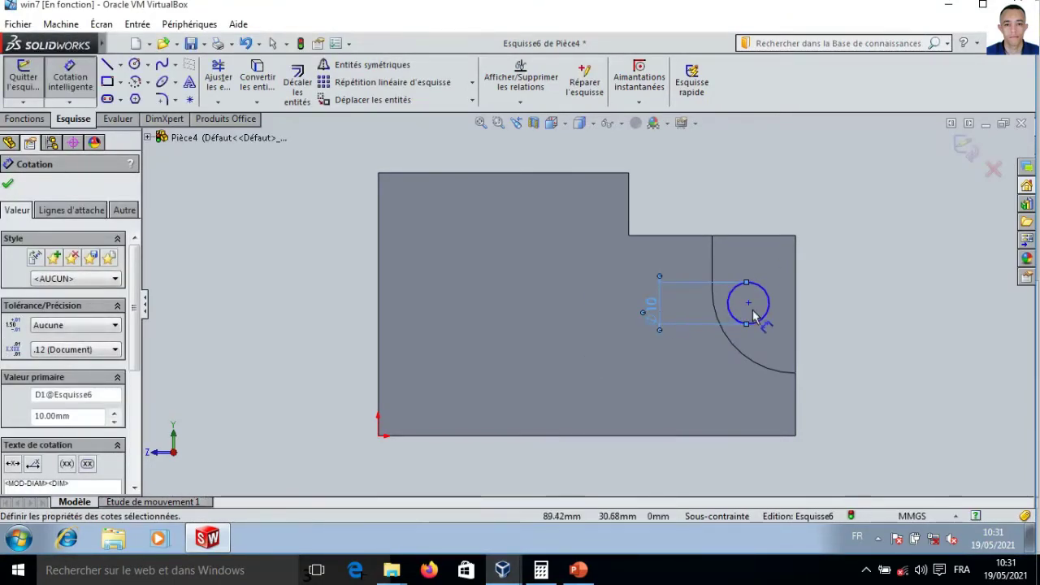
# - Place the circle centre 10 mm from the right edge and 35 mm above the bottom, then begin an extruded cut
pyautogui.click(749, 305)
pyautogui.click(797, 302)
pyautogui.click(769, 181)
pyautogui.write('10')
pyautogui.press('Return')
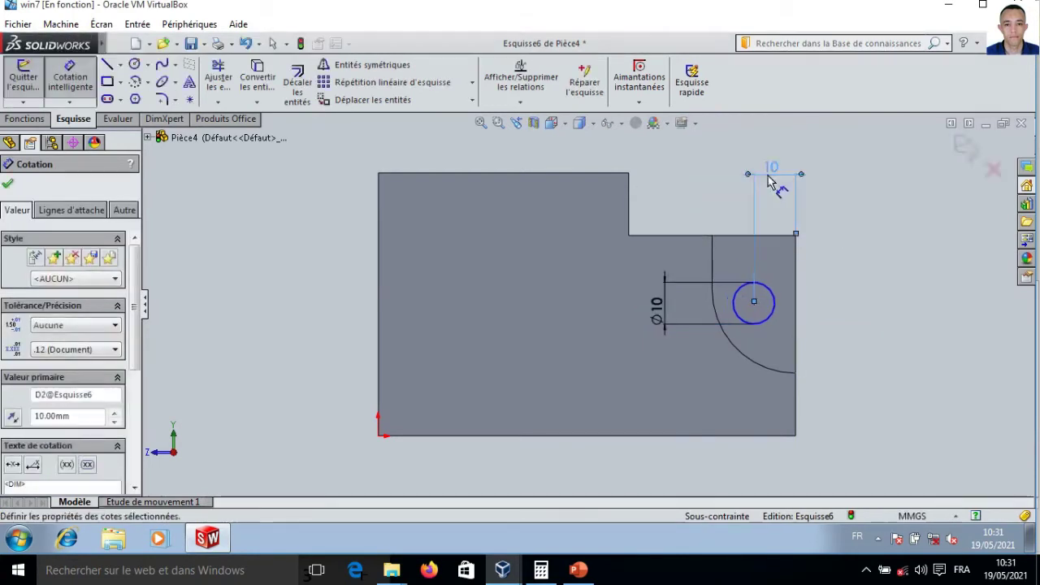
pyautogui.click(754, 302)
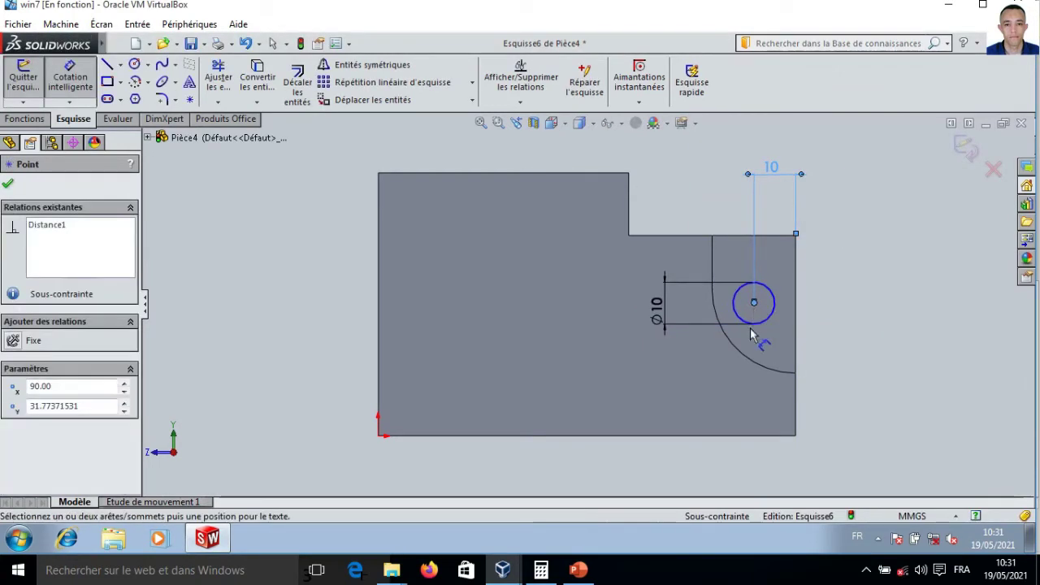
pyautogui.click(755, 436)
pyautogui.click(840, 387)
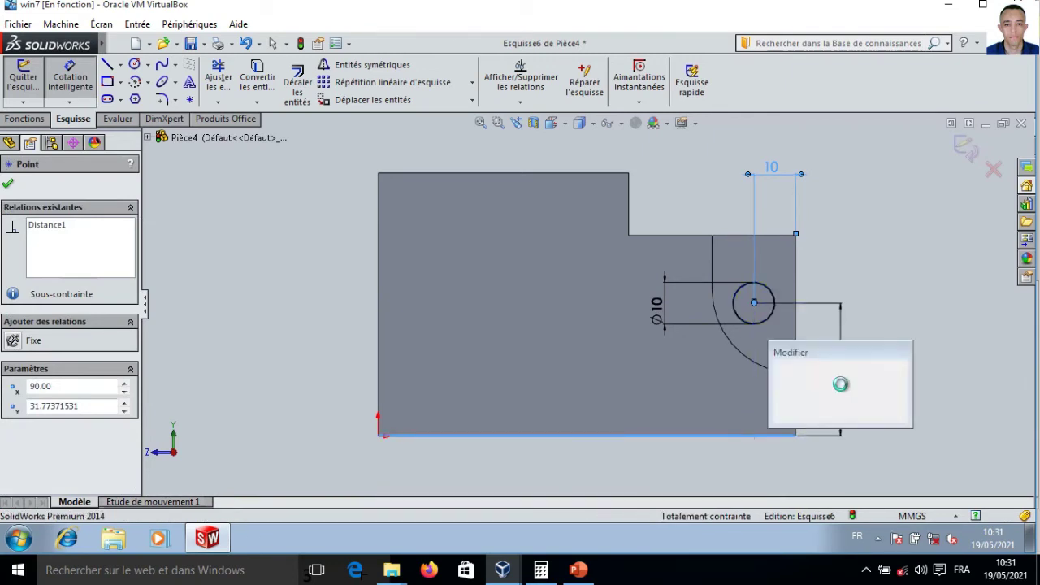
pyautogui.write('35')
pyautogui.press('Return')
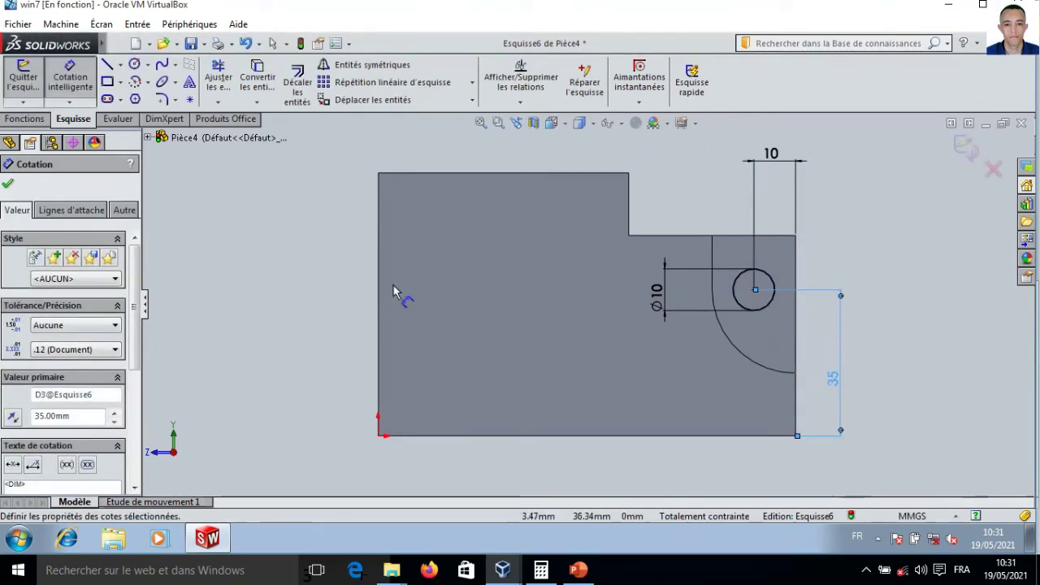
pyautogui.click(32, 120)
pyautogui.click(266, 82)
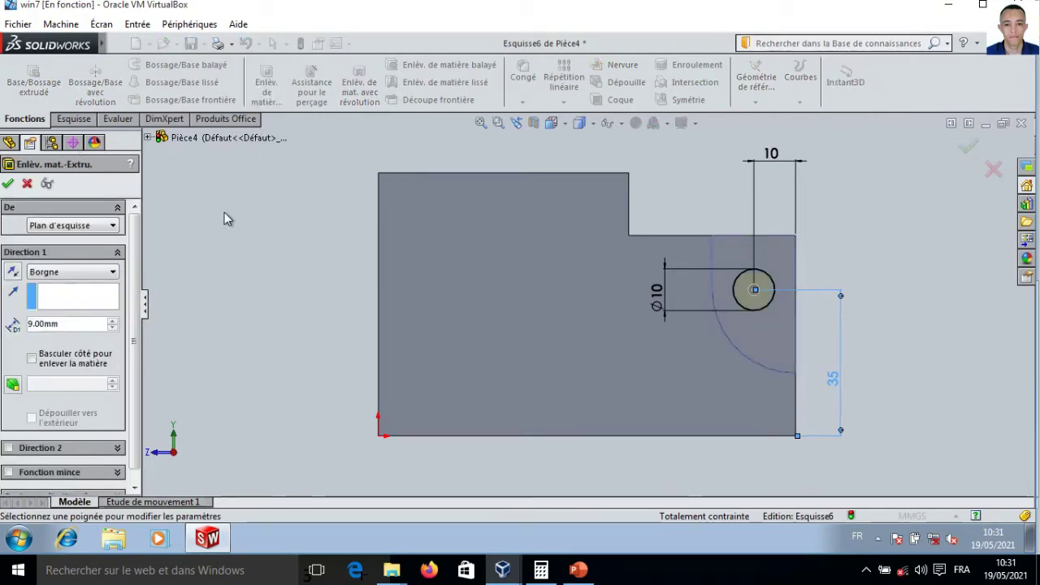
# - In isometric view, set the Ø10 cut to Through All and apply it
pyautogui.hotkey('ctrl', '7')
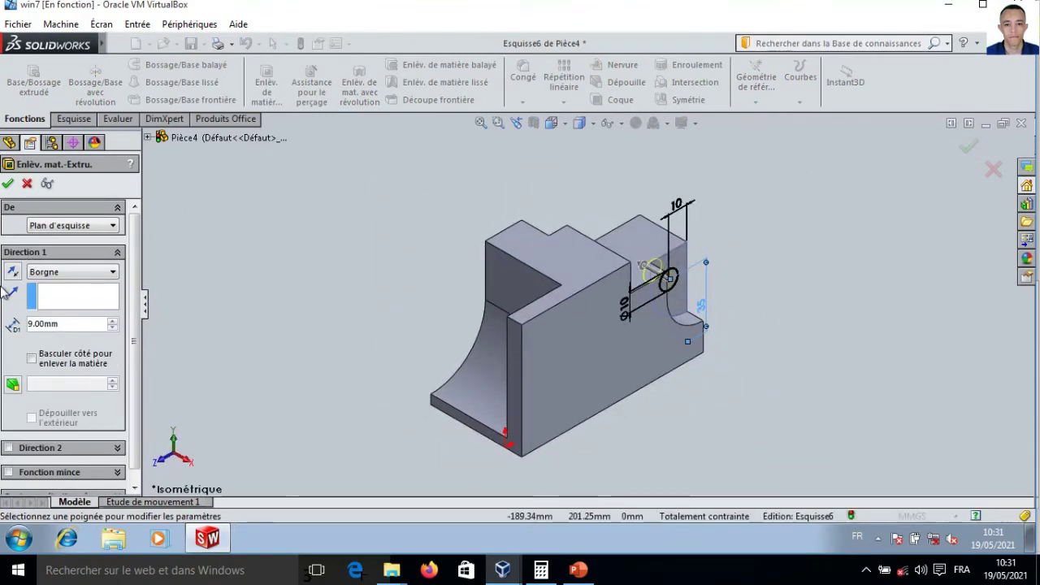
pyautogui.click(67, 277)
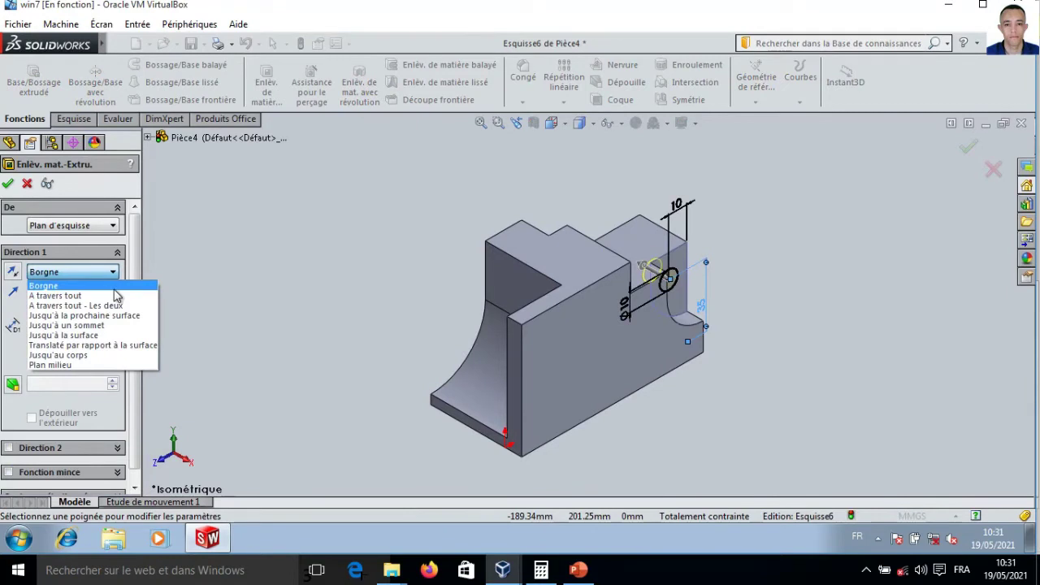
pyautogui.click(116, 297)
pyautogui.click(8, 184)
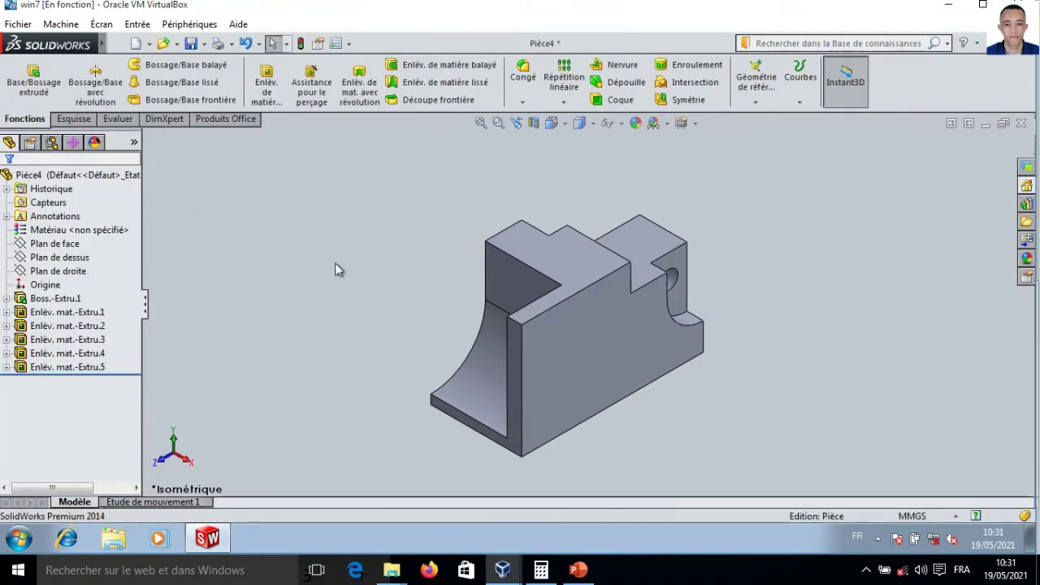
pyautogui.click(521, 247)
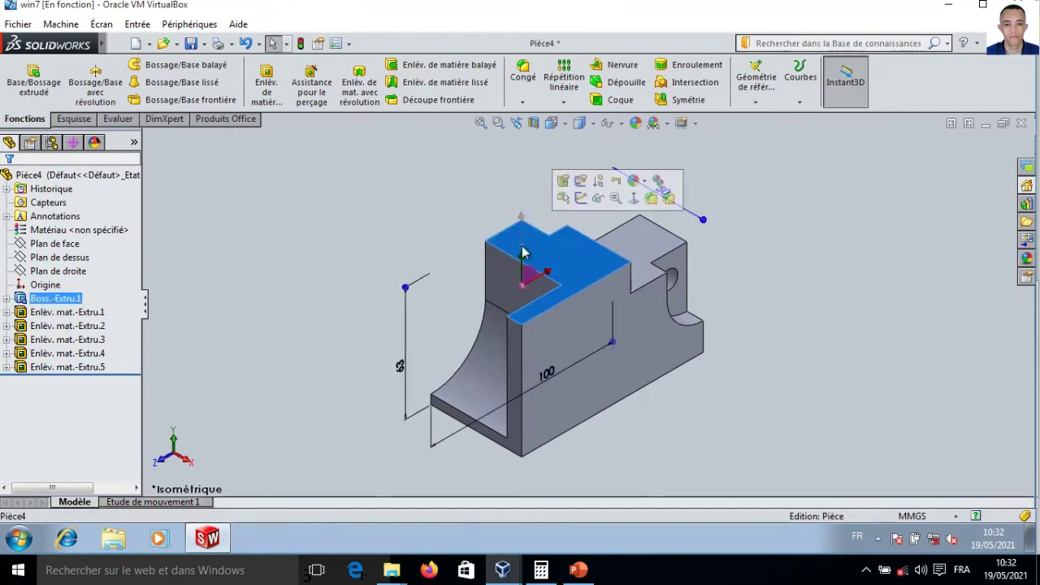
# - Start a sketch on the upper top face and draw a small circle
pyautogui.click(73, 118)
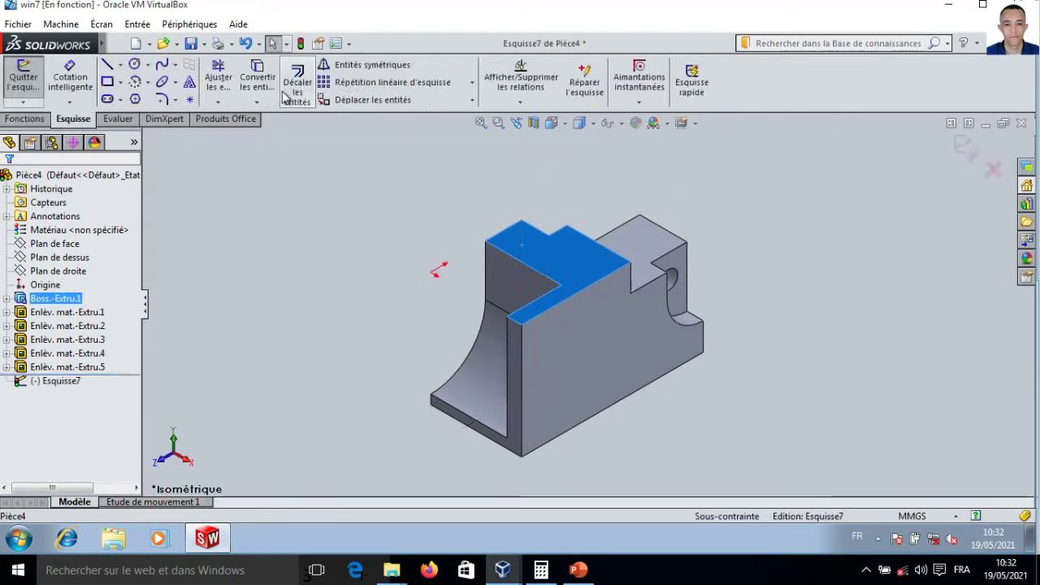
pyautogui.click(22, 79)
pyautogui.click(135, 65)
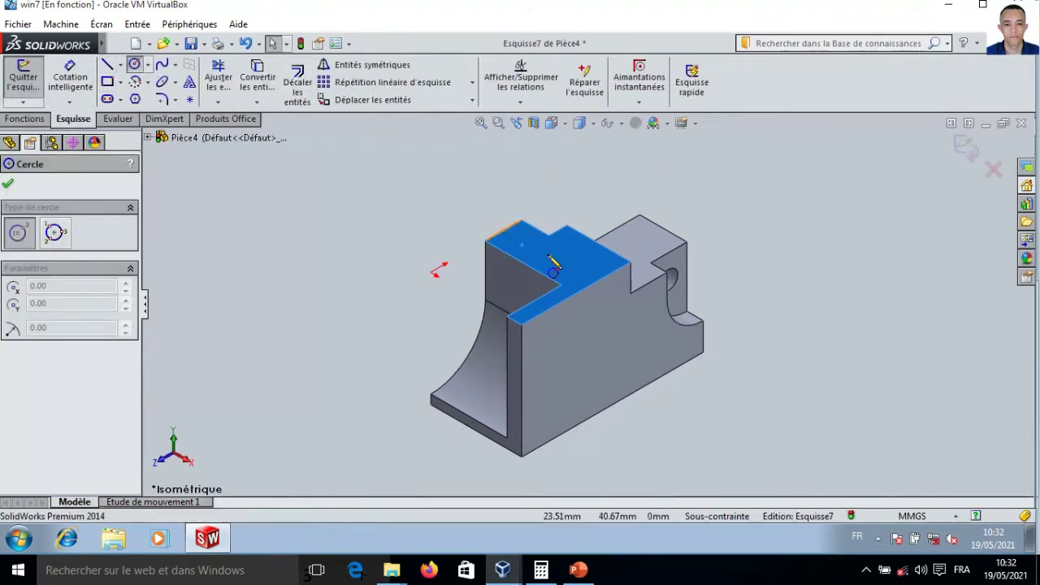
pyautogui.click(524, 244)
pyautogui.click(533, 244)
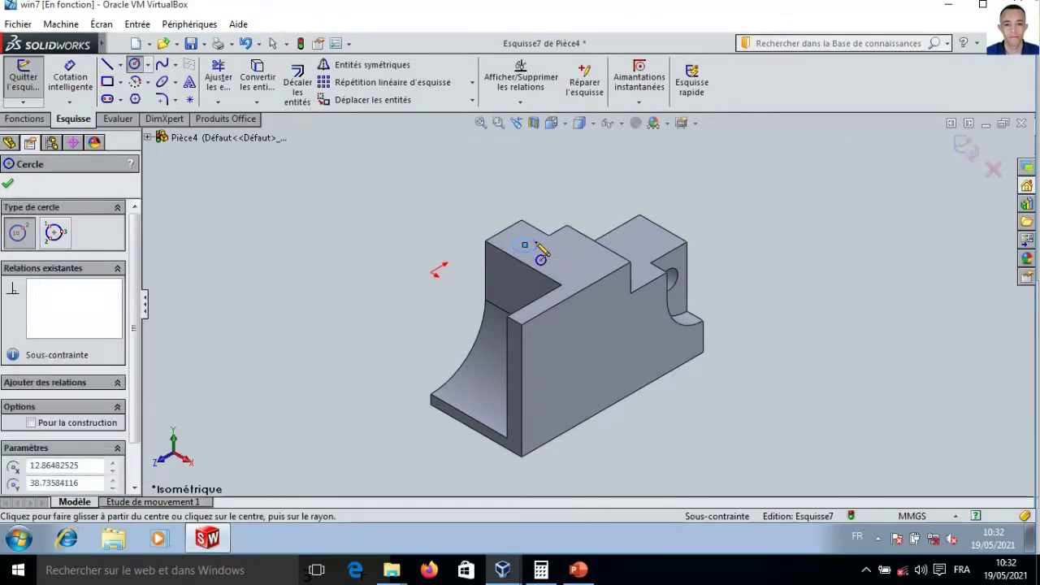
# - Dimension the circle to Ø10 and its centre 20 mm from the face's left edge
pyautogui.click(70, 77)
pyautogui.click(529, 250)
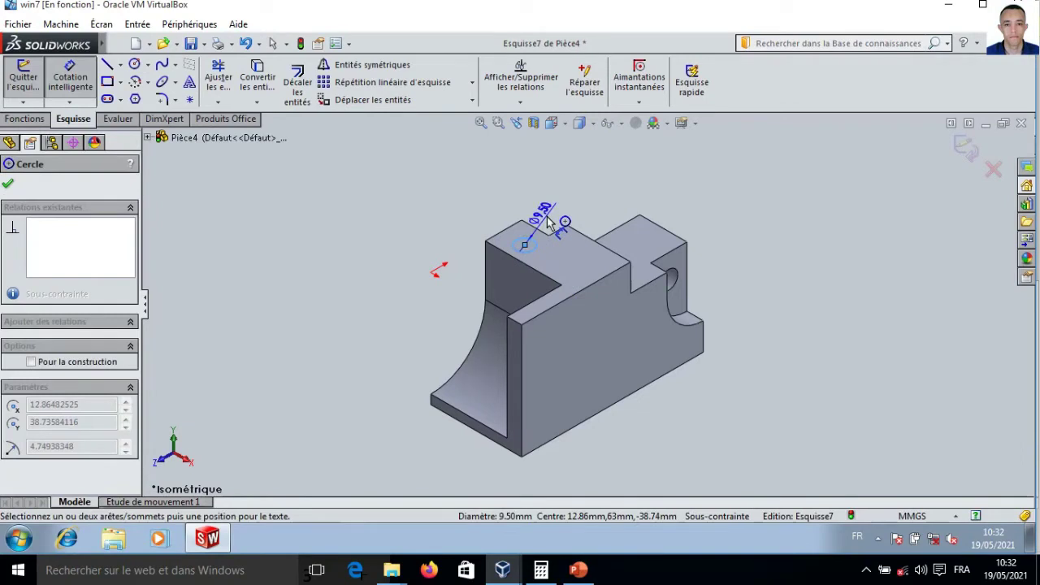
pyautogui.click(549, 223)
pyautogui.write('10')
pyautogui.press('Return')
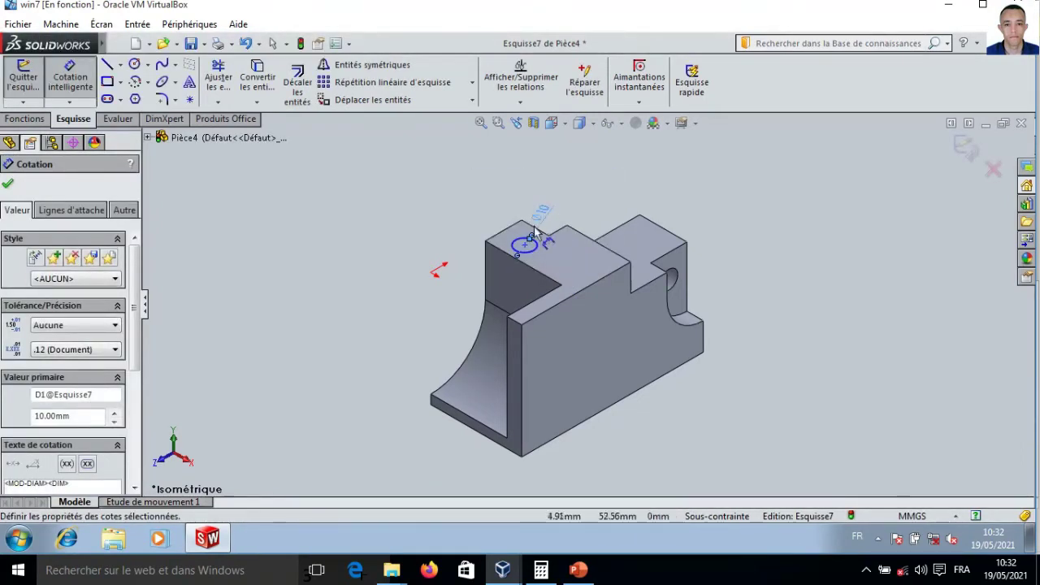
pyautogui.click(524, 244)
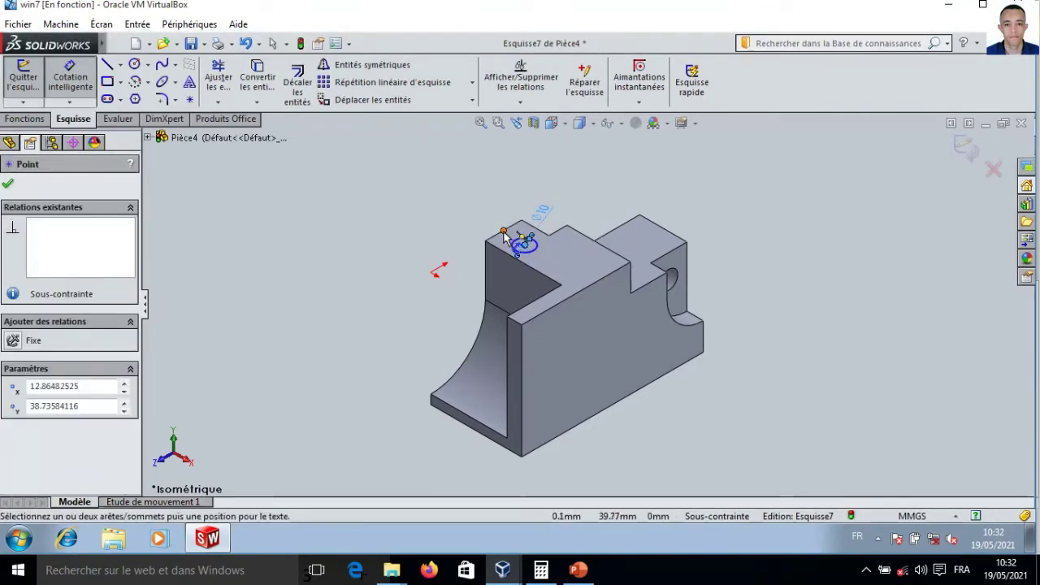
pyautogui.click(504, 232)
pyautogui.click(484, 244)
pyautogui.write('20')
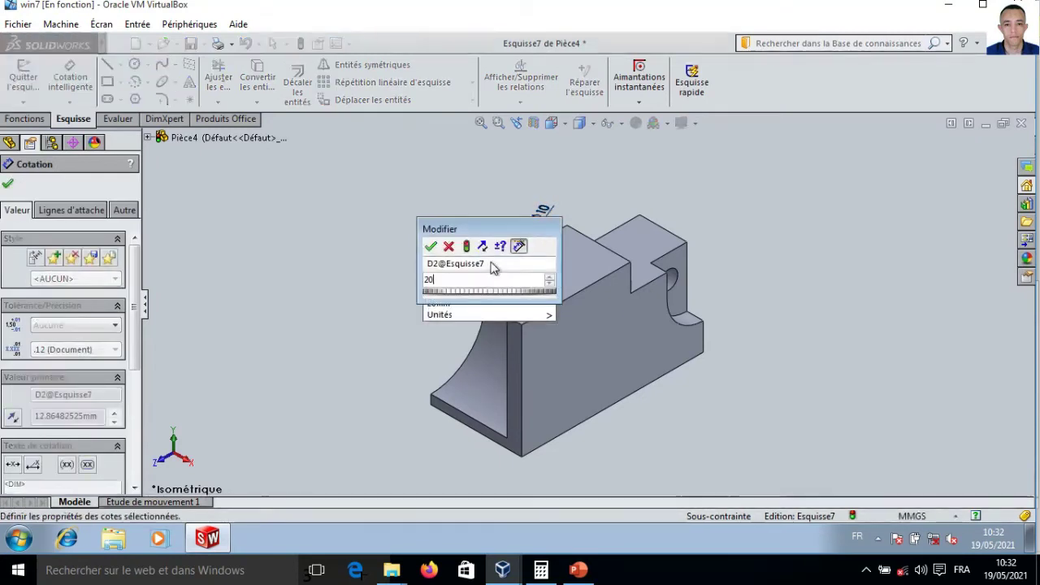
pyautogui.press('Return')
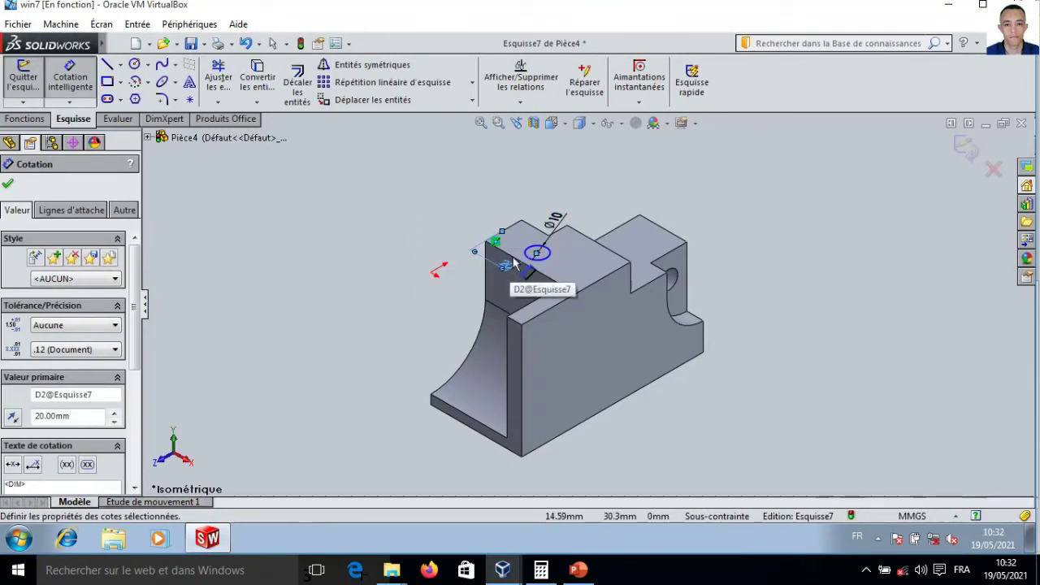
# - View the sketch face-on and dimension the circle centre 10 mm from the step edge below
pyautogui.click(9, 187)
pyautogui.rightClick(37, 380)
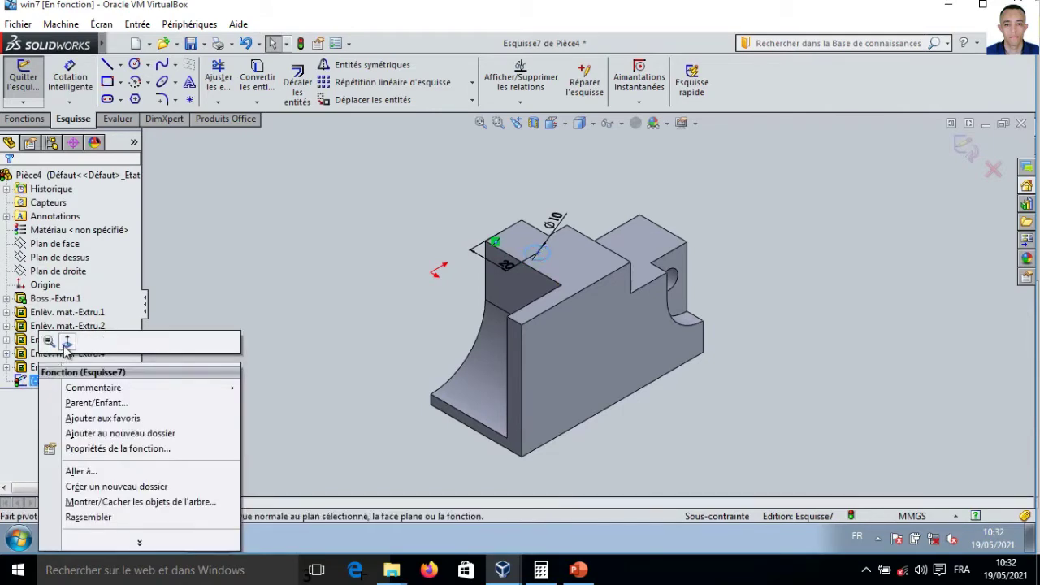
pyautogui.click(67, 343)
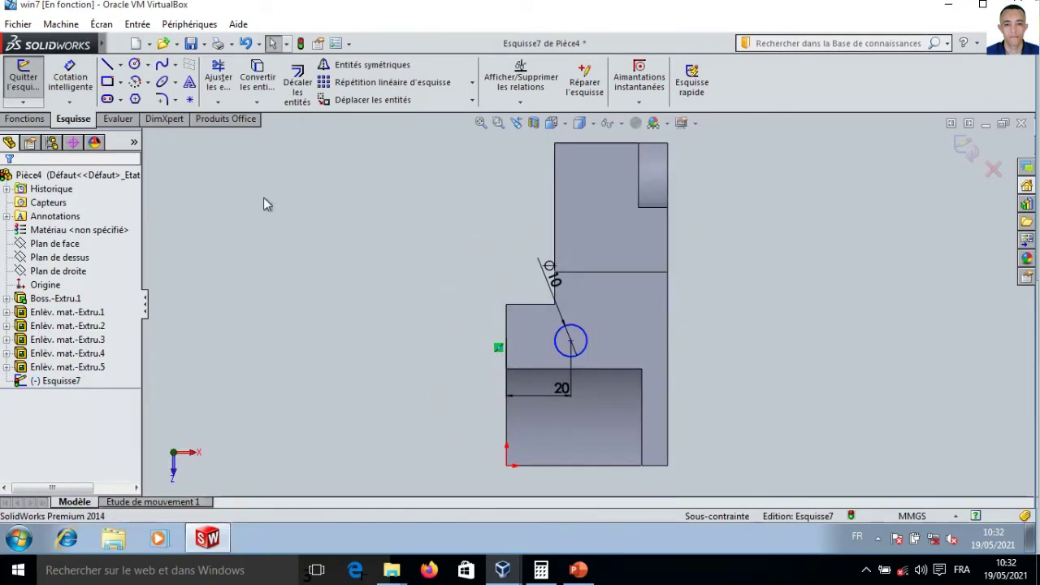
pyautogui.click(69, 77)
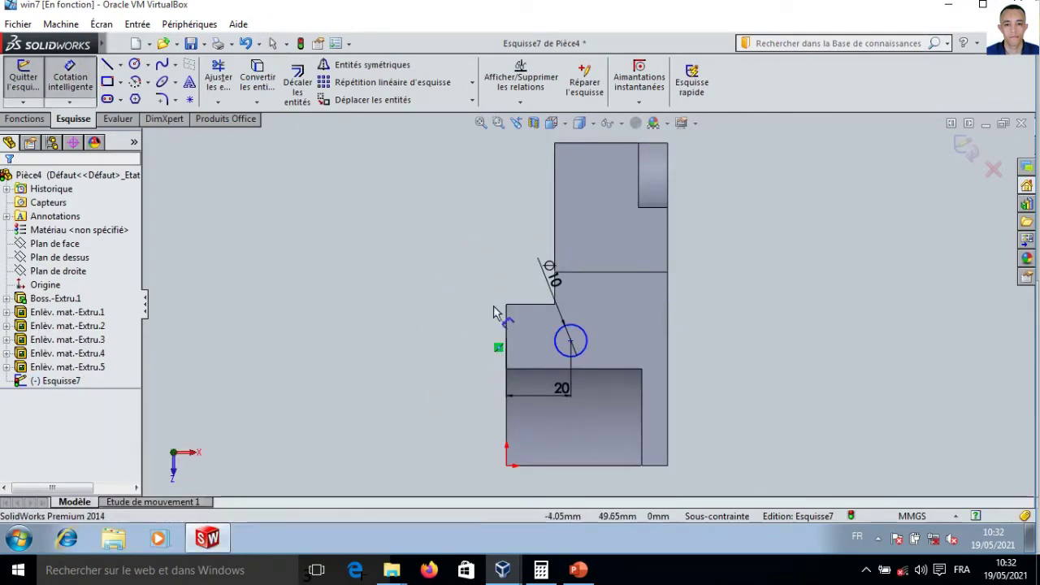
pyautogui.click(572, 343)
pyautogui.click(552, 371)
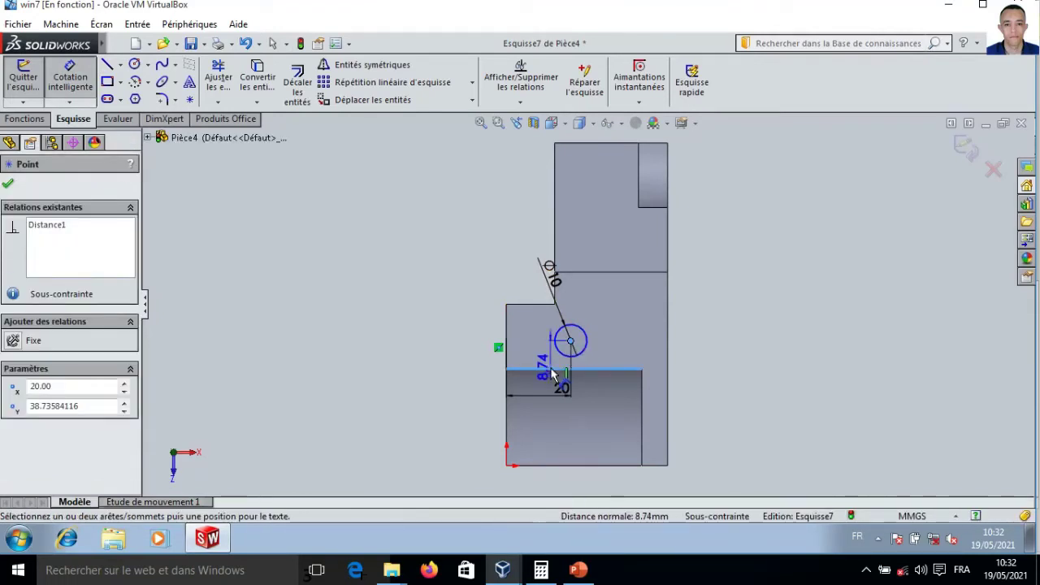
pyautogui.click(476, 346)
pyautogui.write('10')
pyautogui.press('Return')
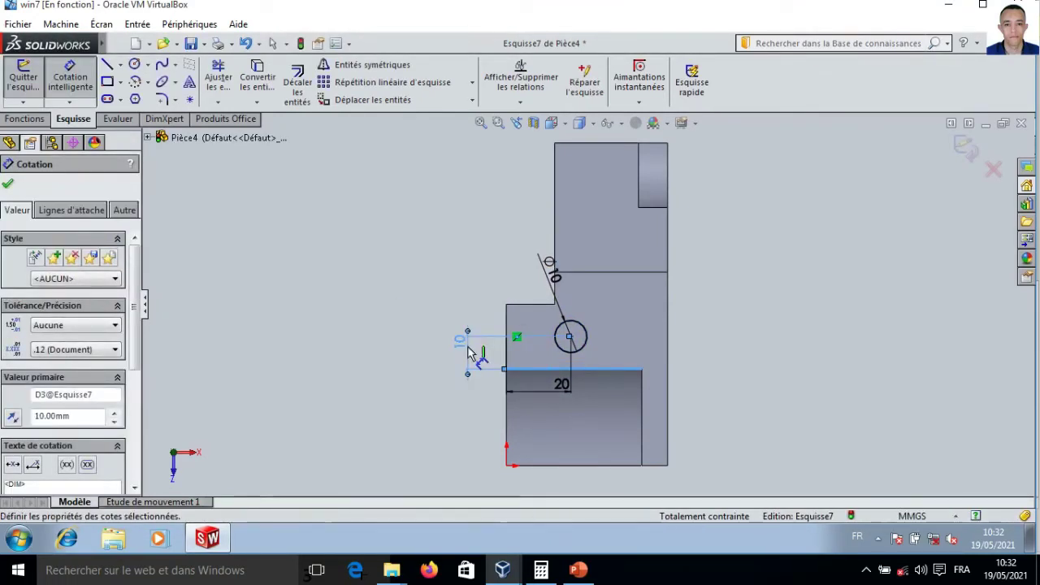
# - Correct that distance to 9 per the reference drawing, then exit the sketch and begin an extruded cut
pyautogui.click(577, 570)
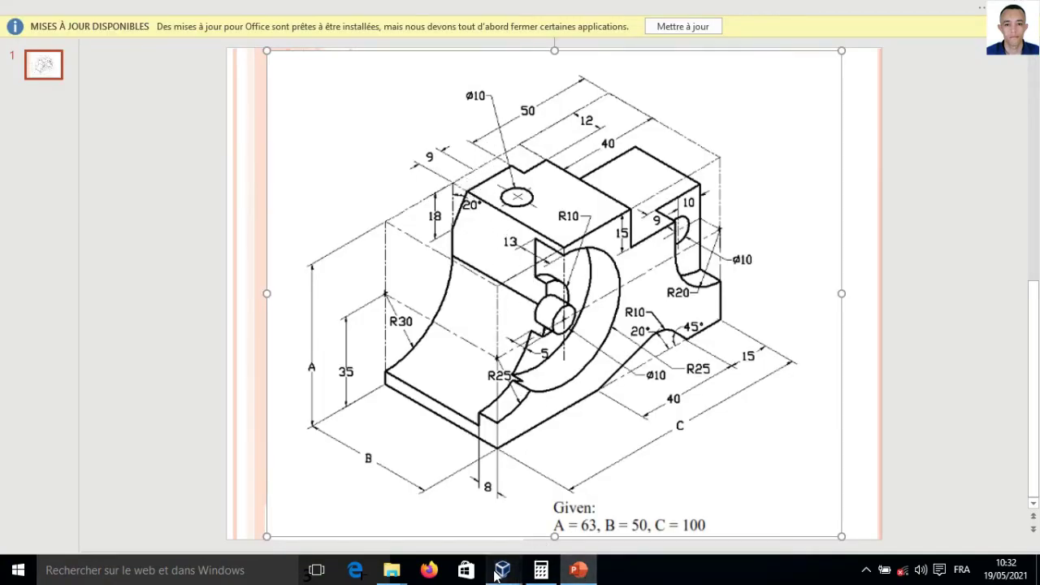
pyautogui.click(552, 534)
pyautogui.doubleClick(465, 343)
pyautogui.write('9')
pyautogui.press('Return')
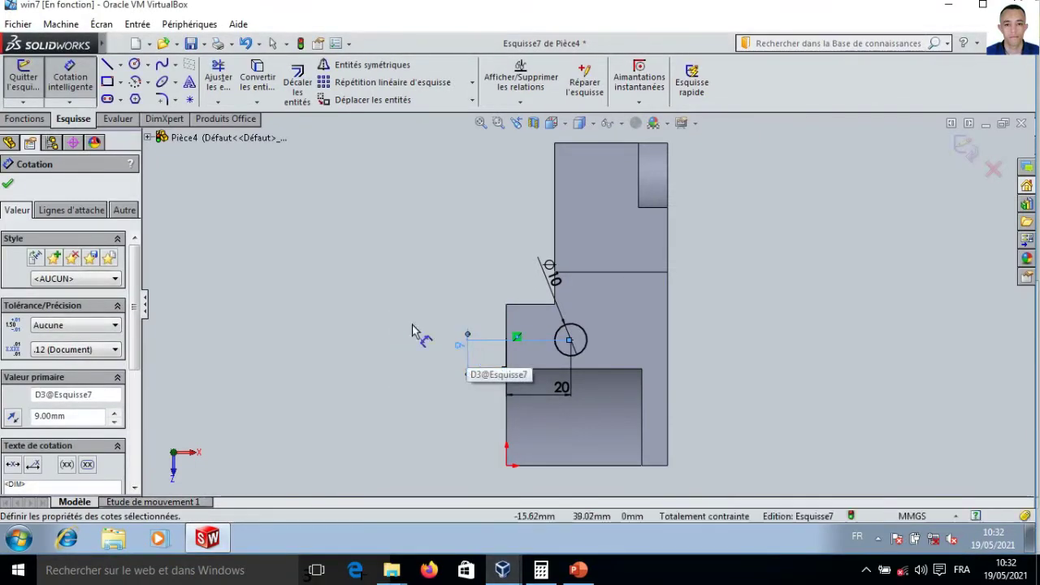
pyautogui.click(27, 91)
pyautogui.click(268, 87)
pyautogui.click(100, 276)
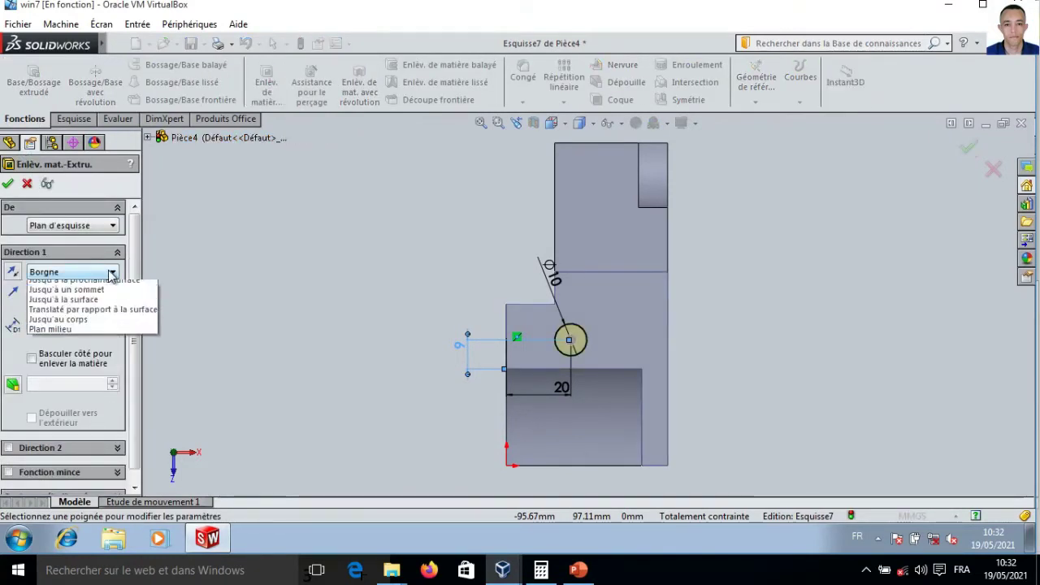
# - Cut the top Ø10 hole Through All, view it isometric, and compare against the reference drawing
pyautogui.click(104, 297)
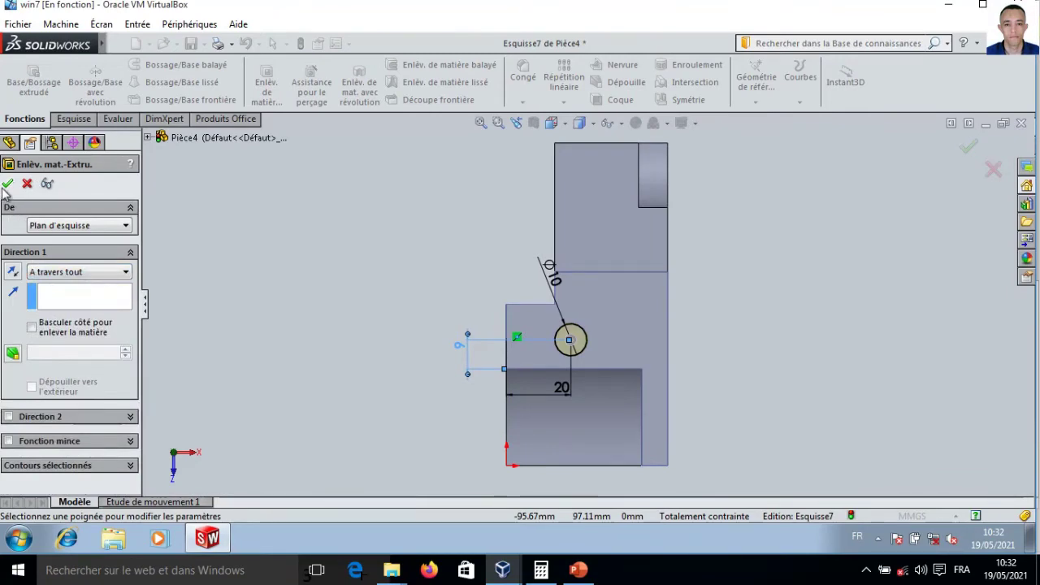
pyautogui.click(8, 183)
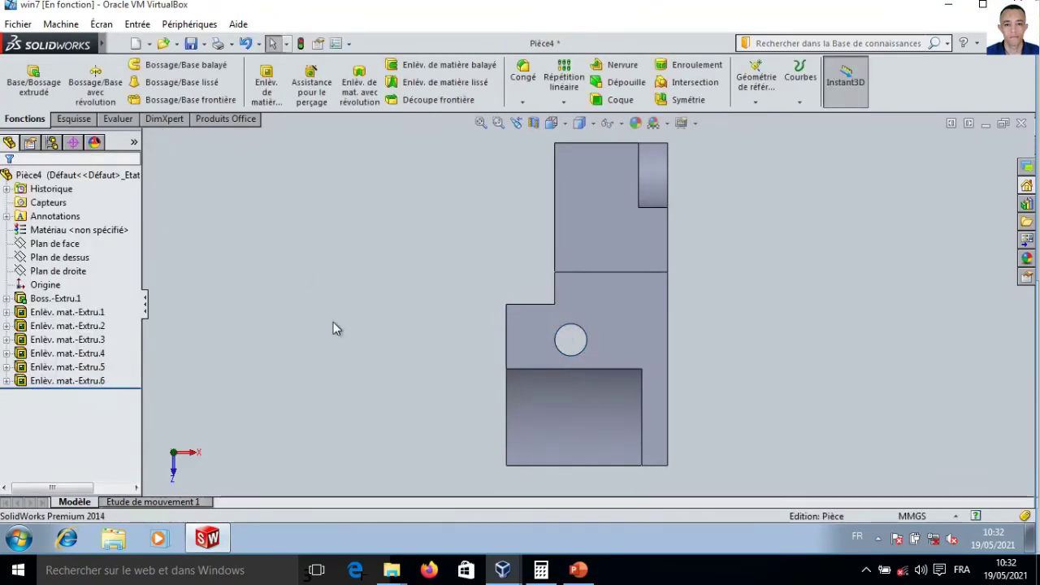
pyautogui.hotkey('ctrl', '7')
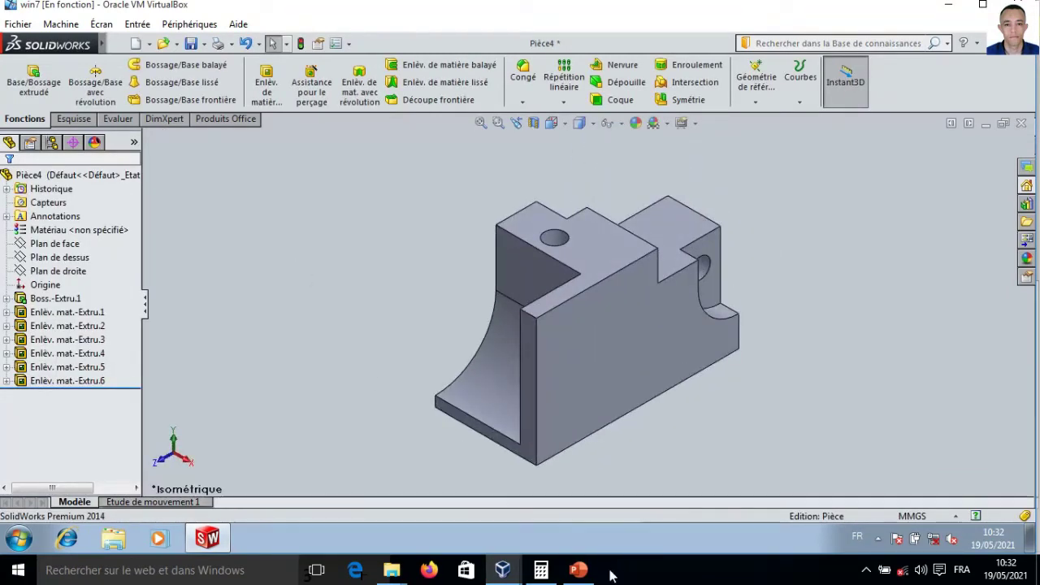
pyautogui.click(578, 571)
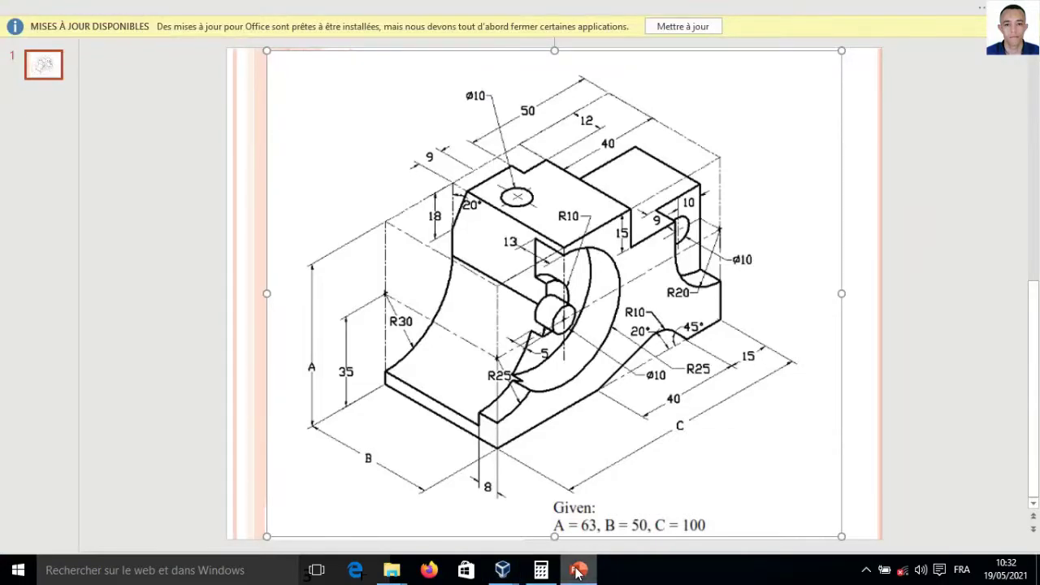
pyautogui.click(577, 572)
pyautogui.click(577, 571)
pyautogui.click(577, 572)
pyautogui.click(671, 314)
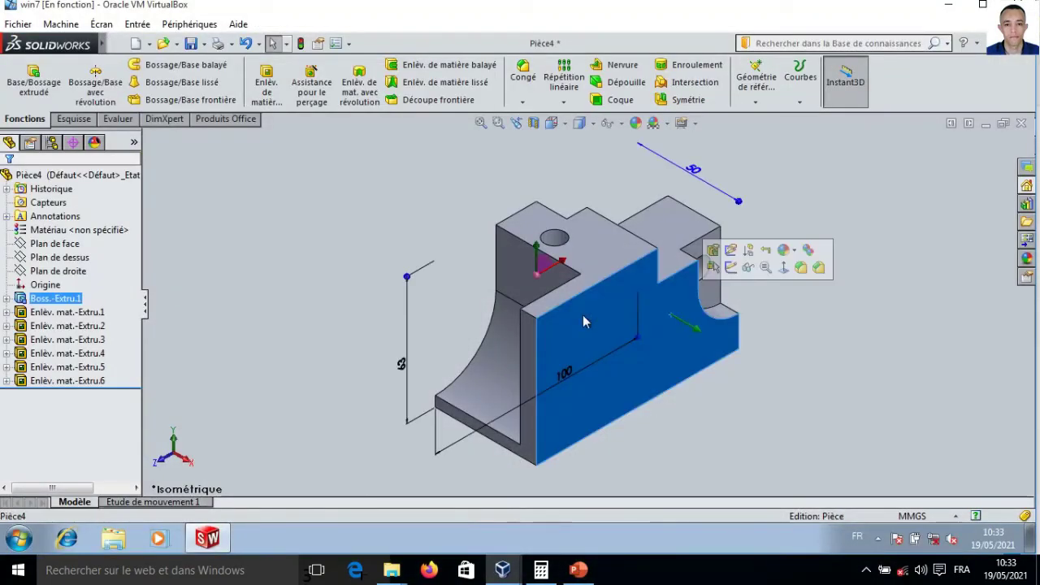
# - Start a face-on sketch on the front face and draw the first sloped line up from the bottom edge
pyautogui.click(266, 81)
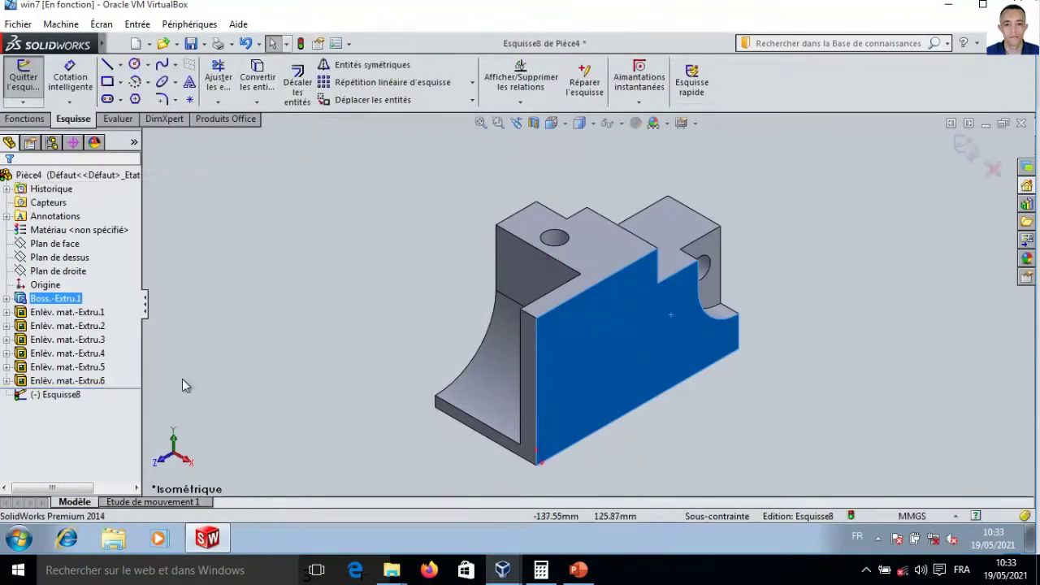
pyautogui.rightClick(70, 394)
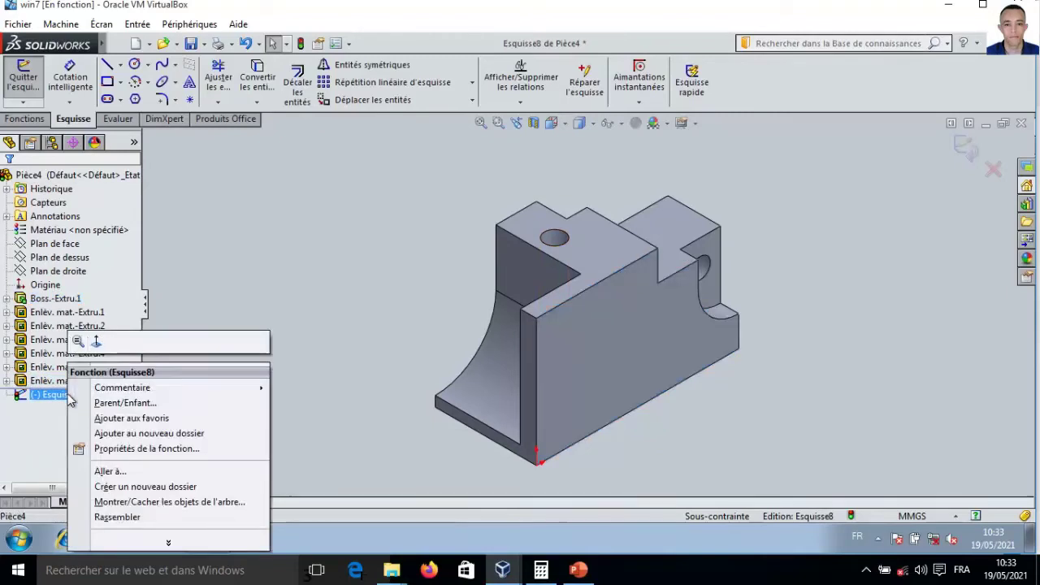
pyautogui.click(96, 341)
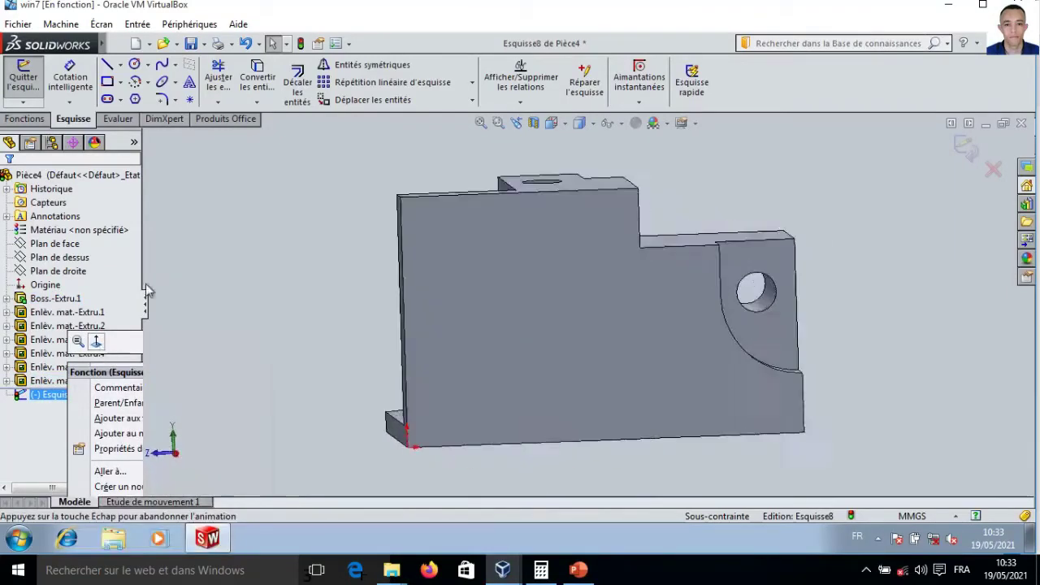
pyautogui.click(107, 70)
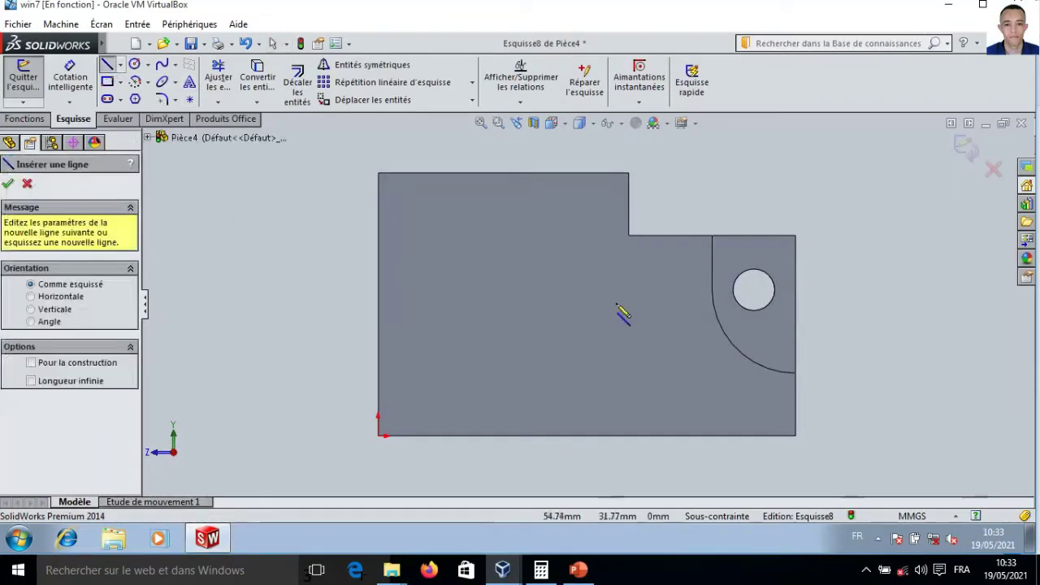
pyautogui.click(517, 436)
pyautogui.click(599, 396)
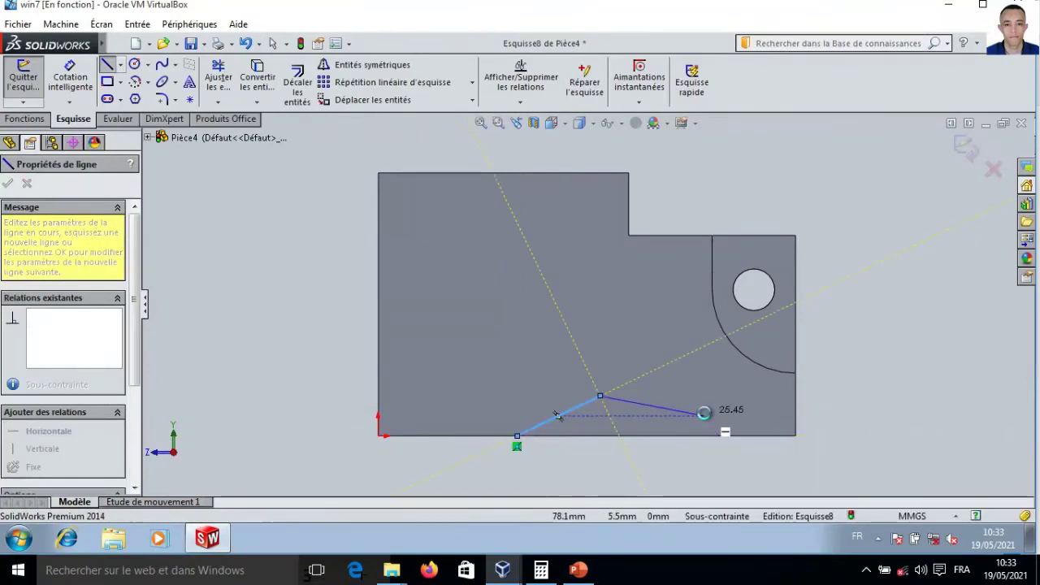
pyautogui.press('Escape')
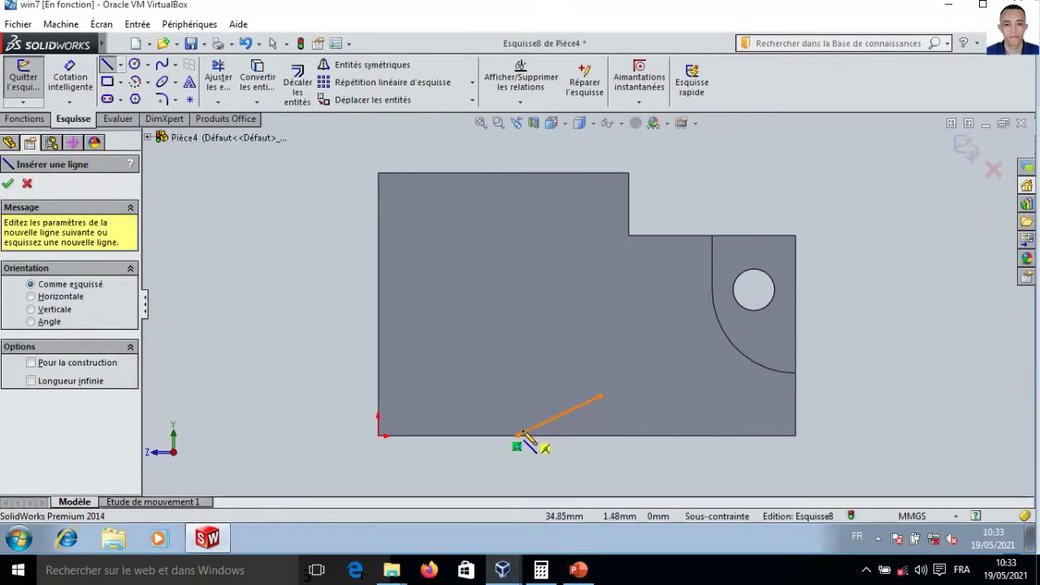
# - Draw the notch base along the bottom edge and the second sloped line, then consult the drawing
pyautogui.click(521, 437)
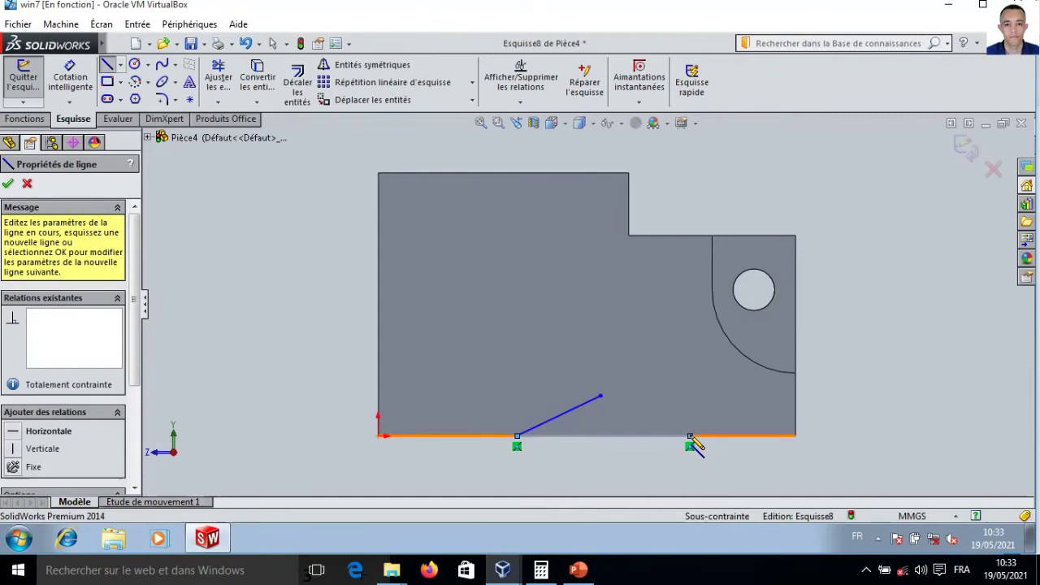
pyautogui.click(690, 437)
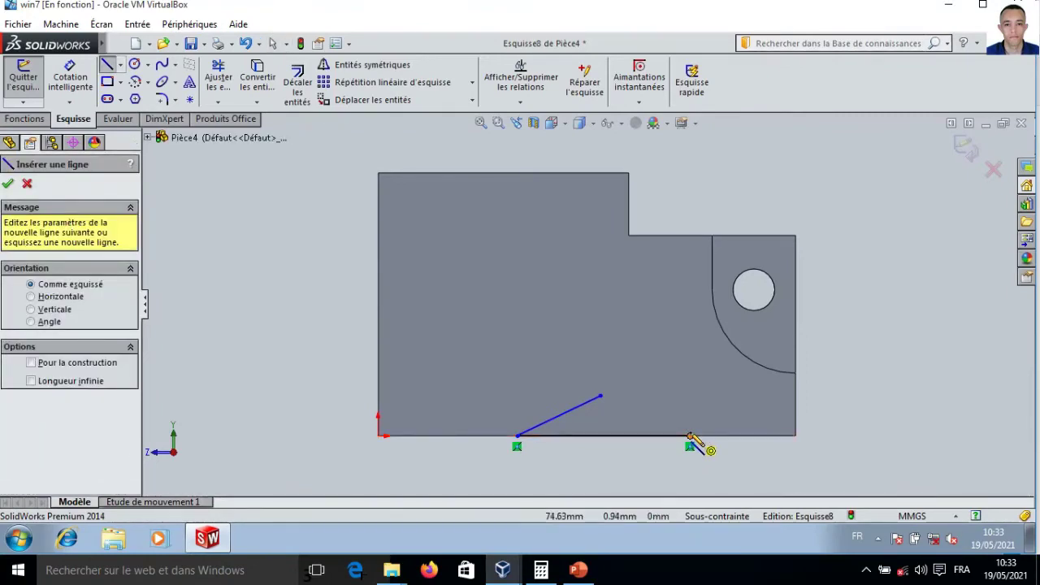
pyautogui.click(601, 396)
pyautogui.click(689, 437)
pyautogui.press('Escape')
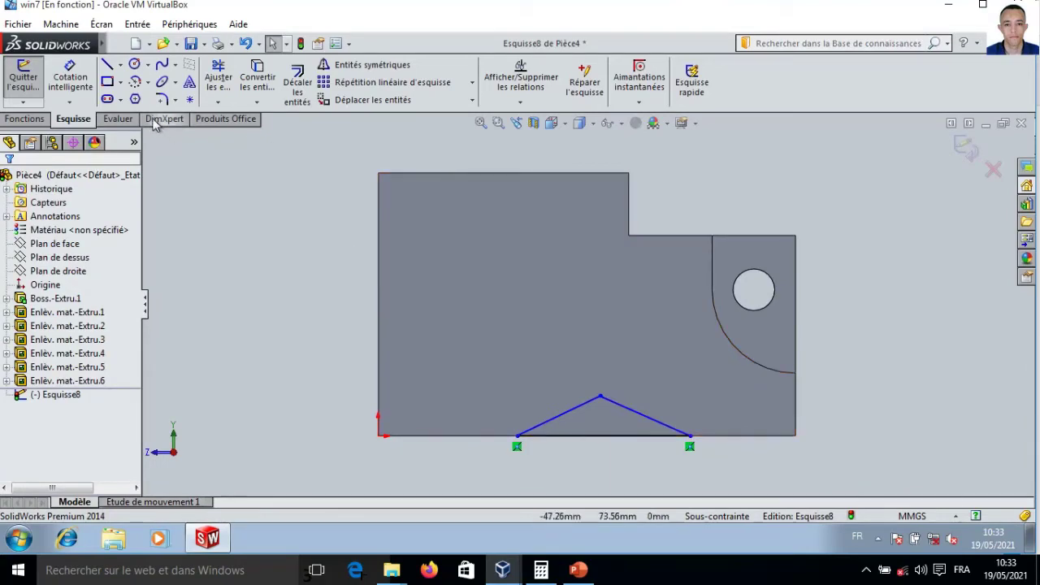
pyautogui.click(70, 81)
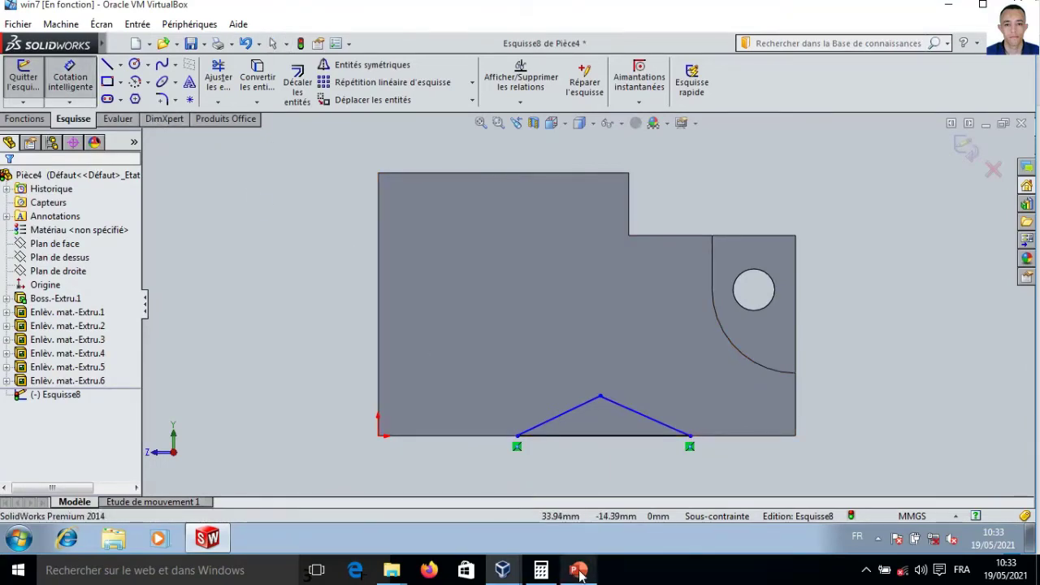
pyautogui.click(578, 571)
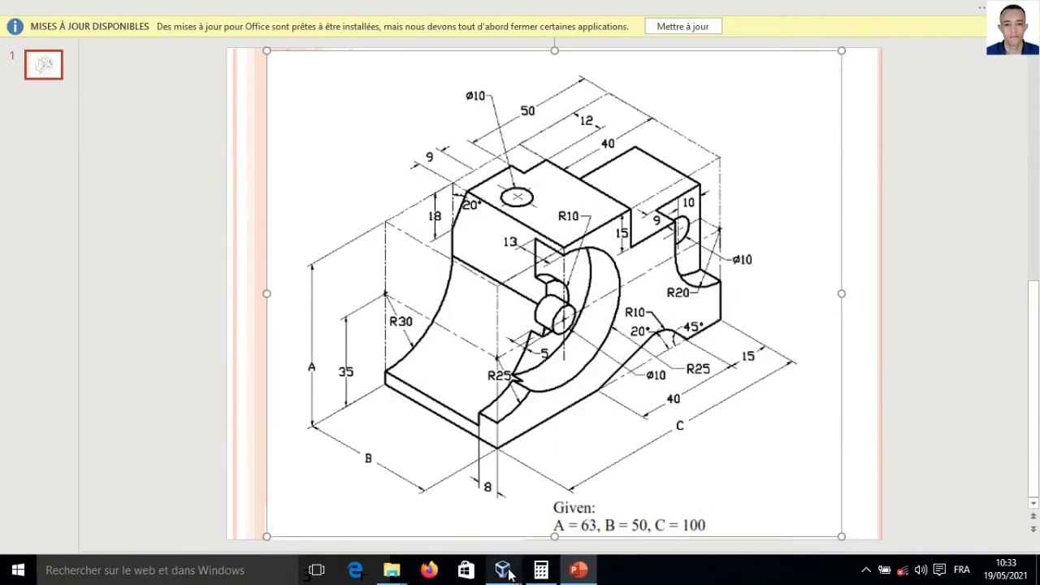
pyautogui.moveTo(502, 570)
pyautogui.click(574, 526)
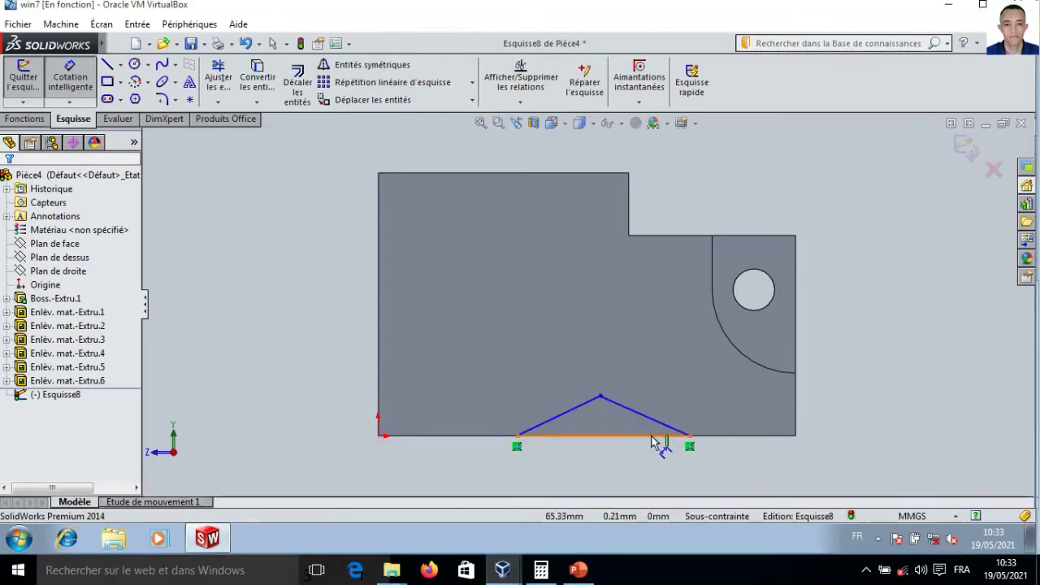
# - Dimension the notch base line 40 mm and its right end 15 mm from the part's right edge
pyautogui.click(653, 437)
pyautogui.click(635, 463)
pyautogui.write('40')
pyautogui.press('Return')
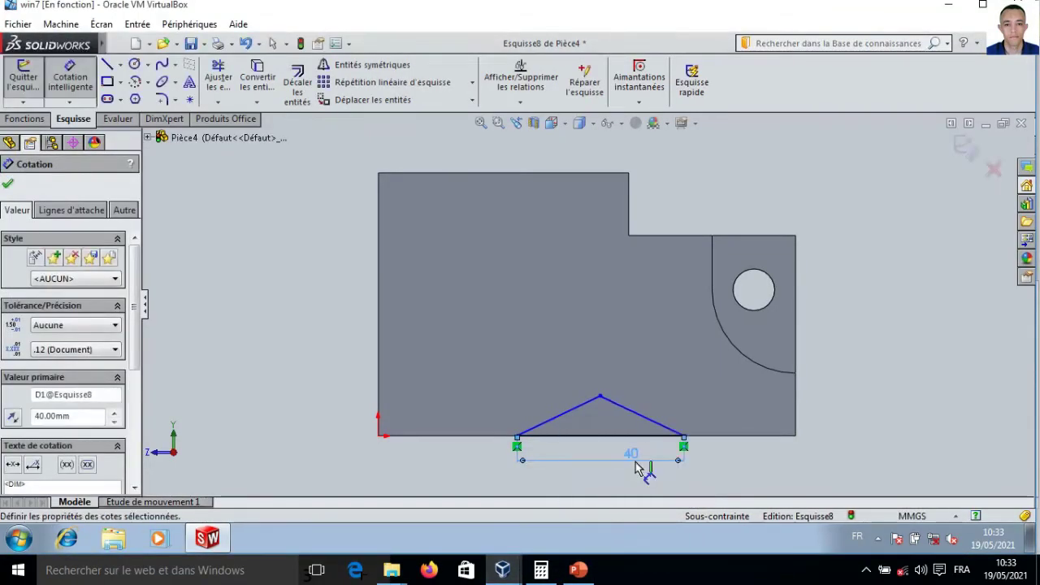
pyautogui.click(684, 437)
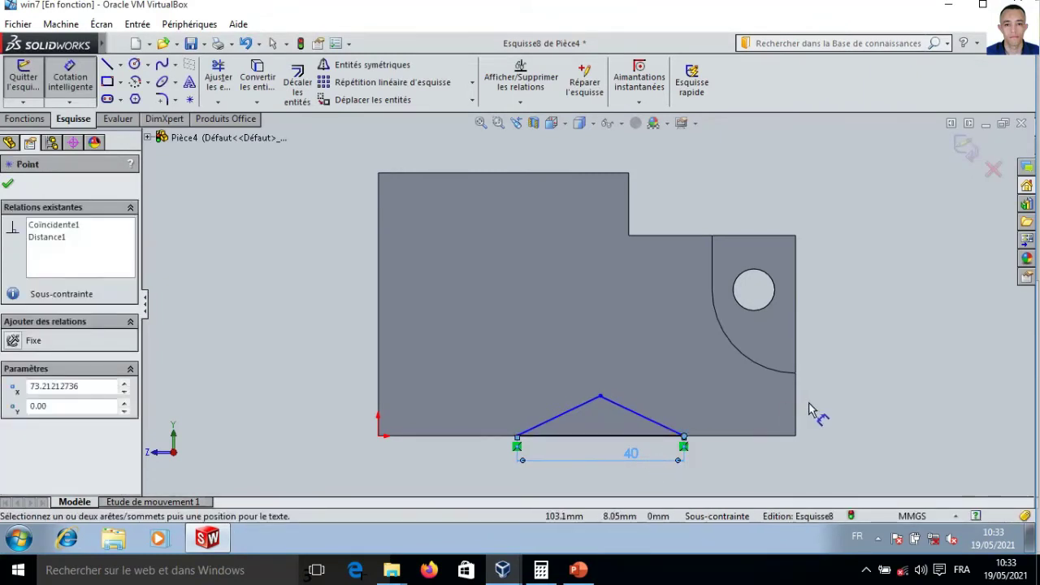
pyautogui.click(798, 421)
pyautogui.click(768, 465)
pyautogui.write('15')
pyautogui.press('Return')
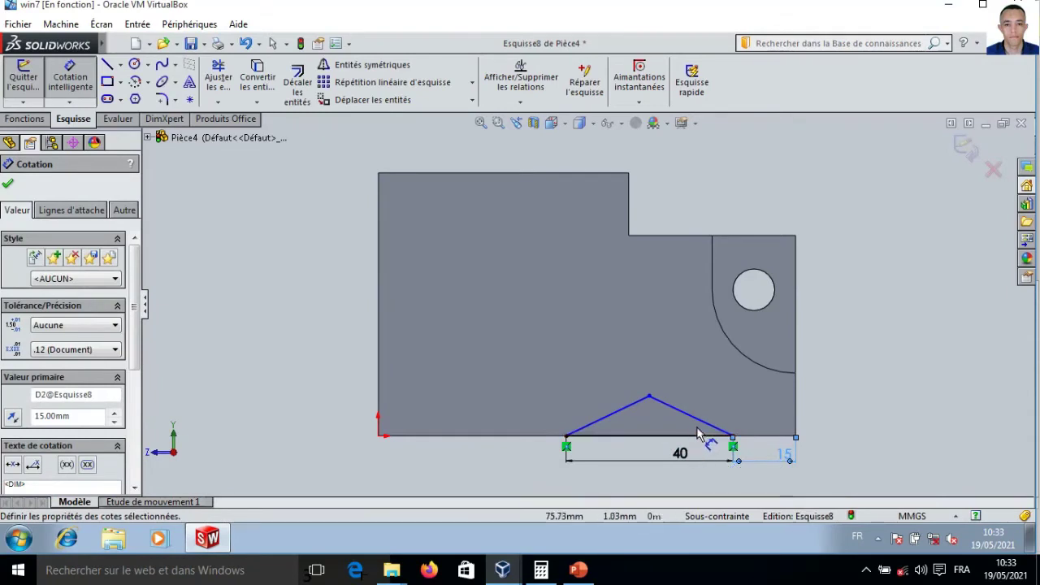
# - Set the notch's right and left sloped sides at 45° and 20° to the base line
pyautogui.click(707, 429)
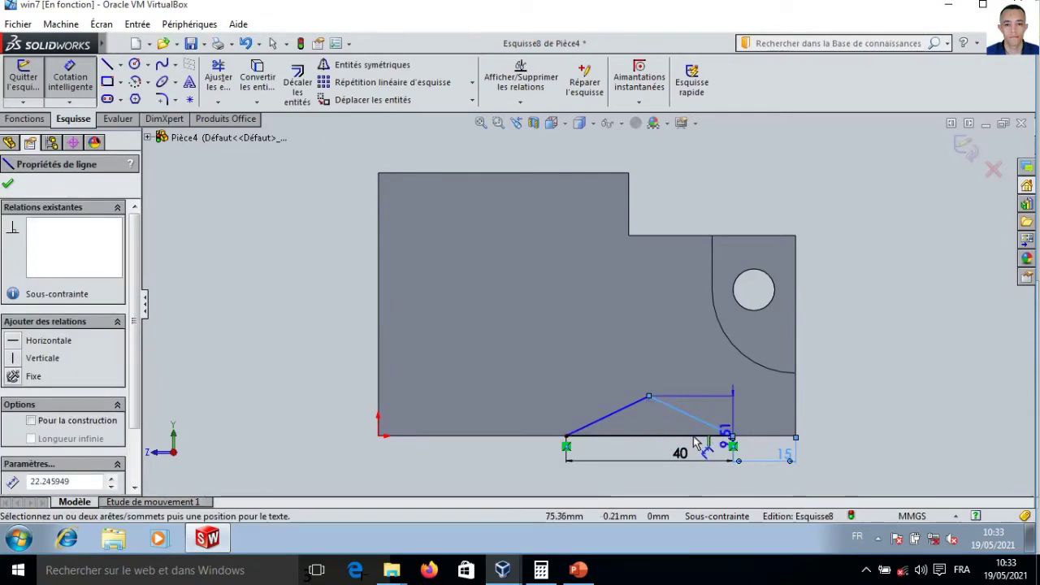
pyautogui.click(670, 437)
pyautogui.click(536, 398)
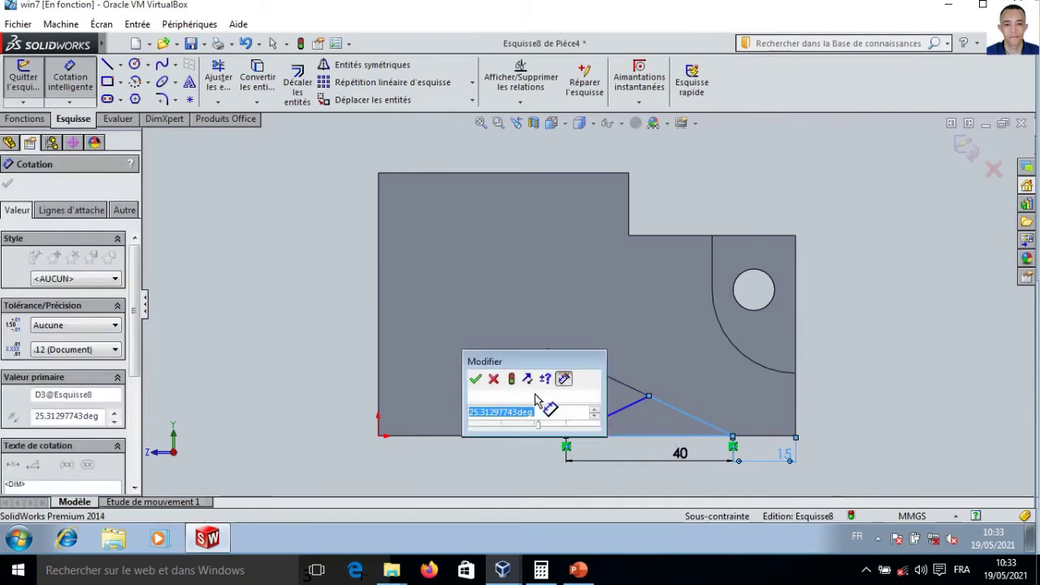
pyautogui.write('45')
pyautogui.press('Return')
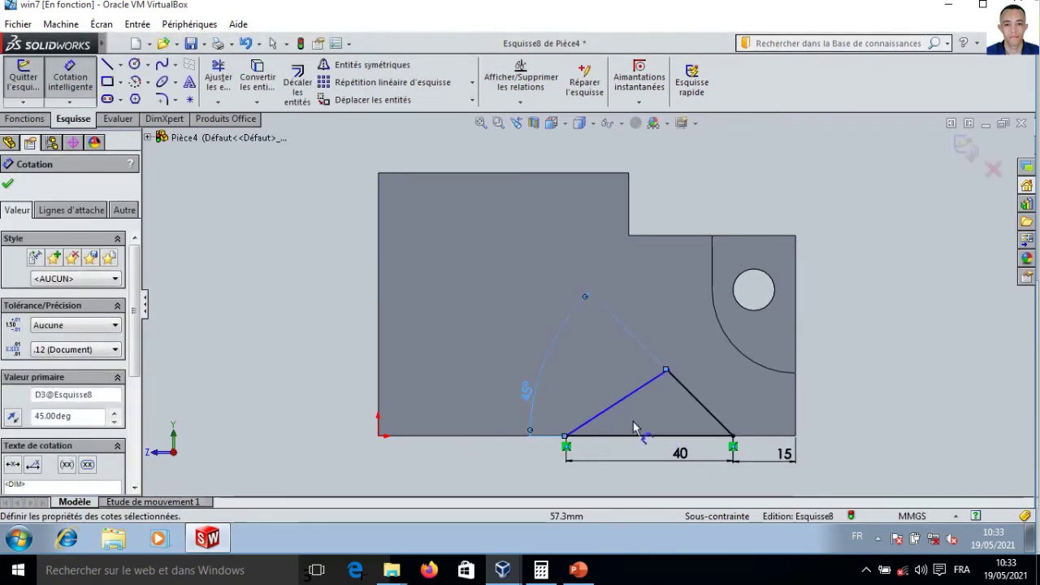
pyautogui.click(603, 416)
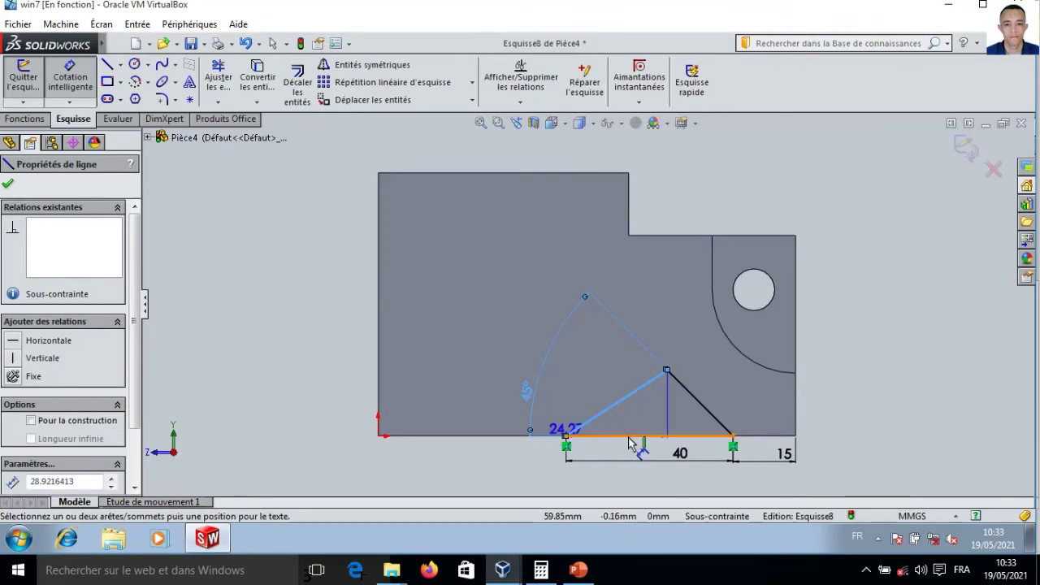
pyautogui.click(629, 442)
pyautogui.click(646, 431)
pyautogui.write('20')
pyautogui.press('Return')
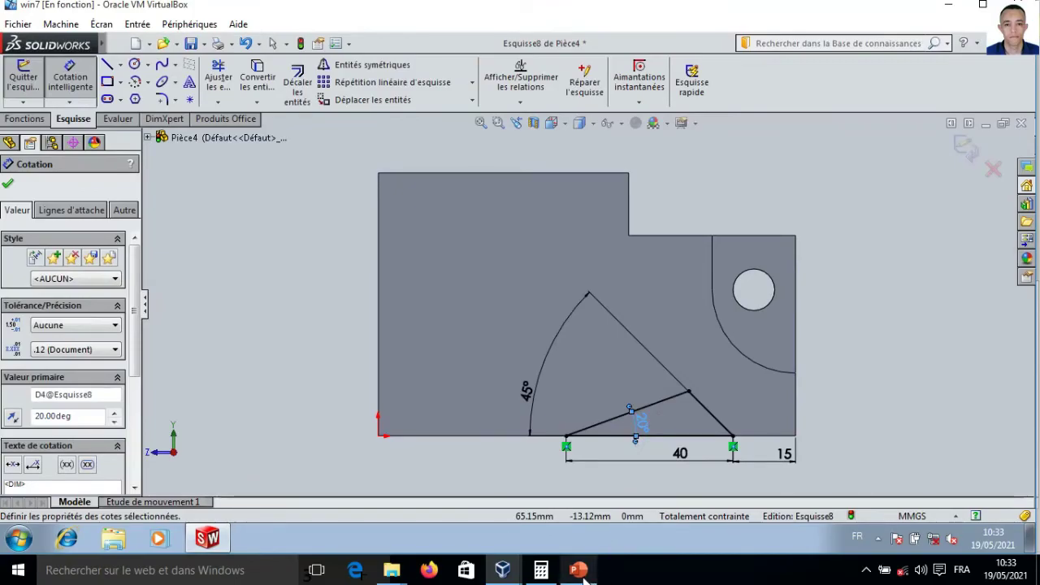
# - Compare against the reference drawing in PowerPoint, then return to SolidWorks
pyautogui.click(578, 569)
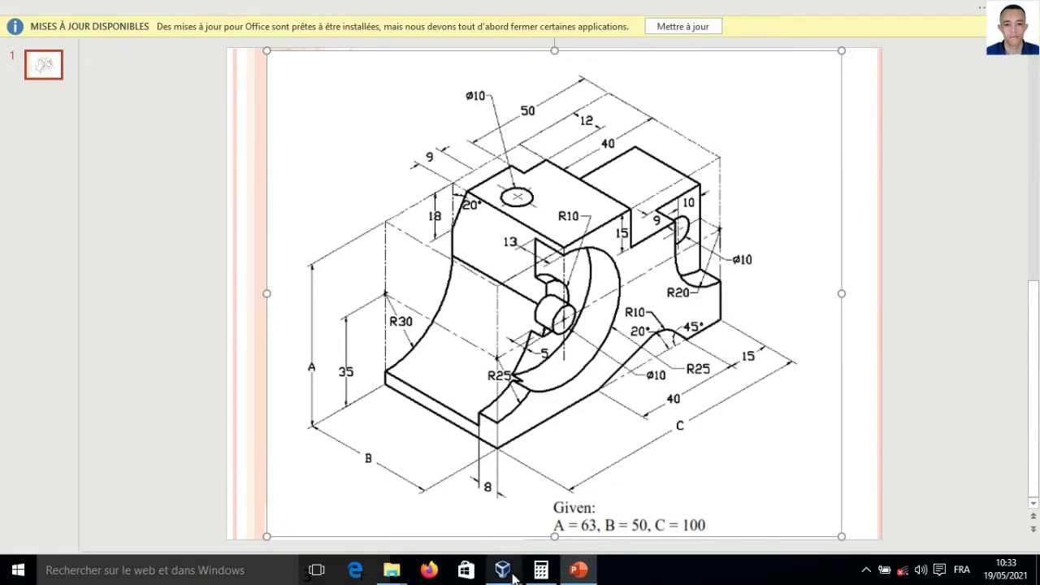
pyautogui.moveTo(503, 570)
pyautogui.click(574, 527)
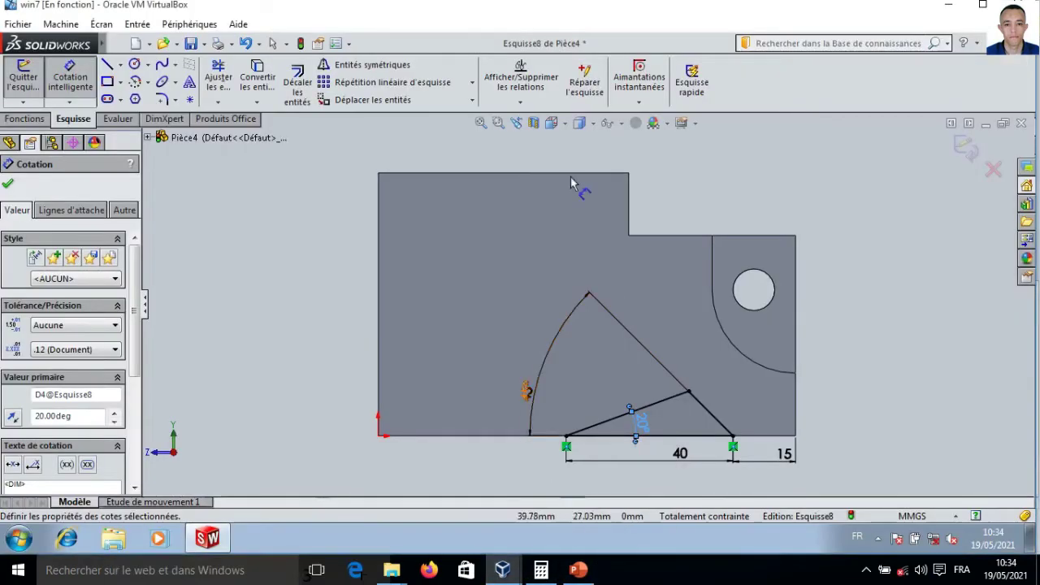
pyautogui.click(163, 100)
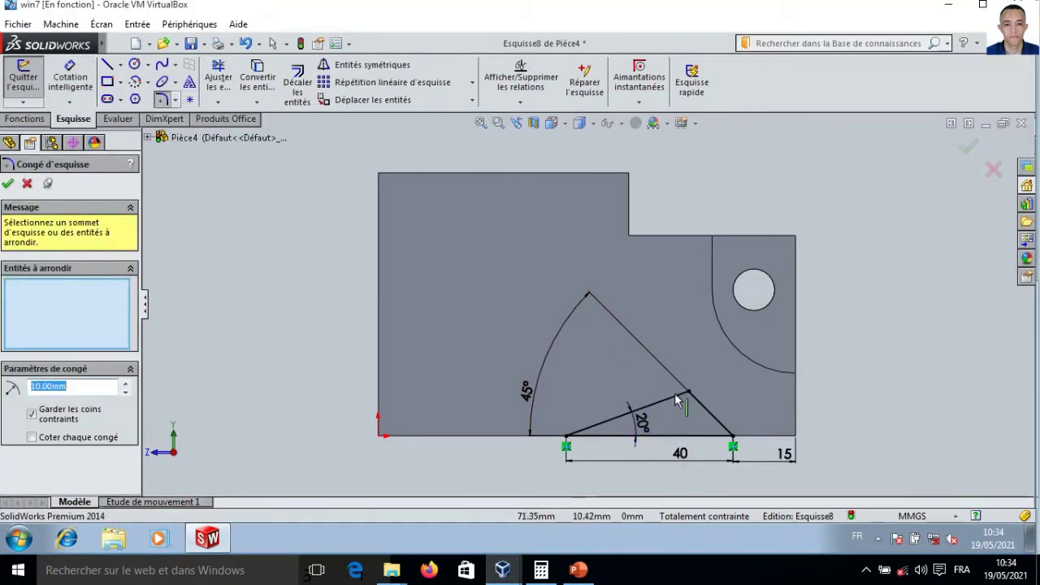
# - Round the notch apex with a 10 mm sketch fillet
pyautogui.click(637, 410)
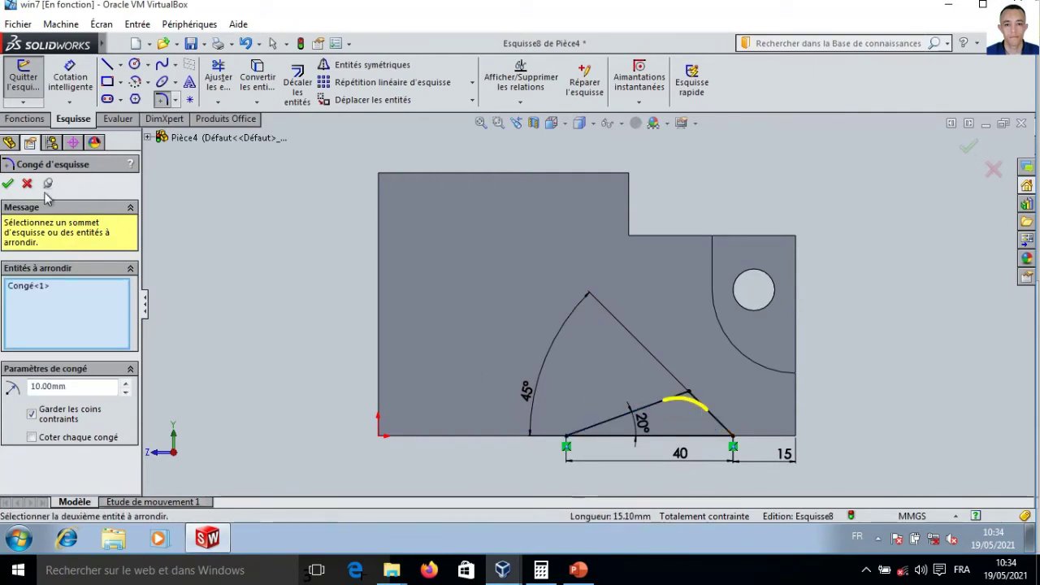
pyautogui.click(10, 185)
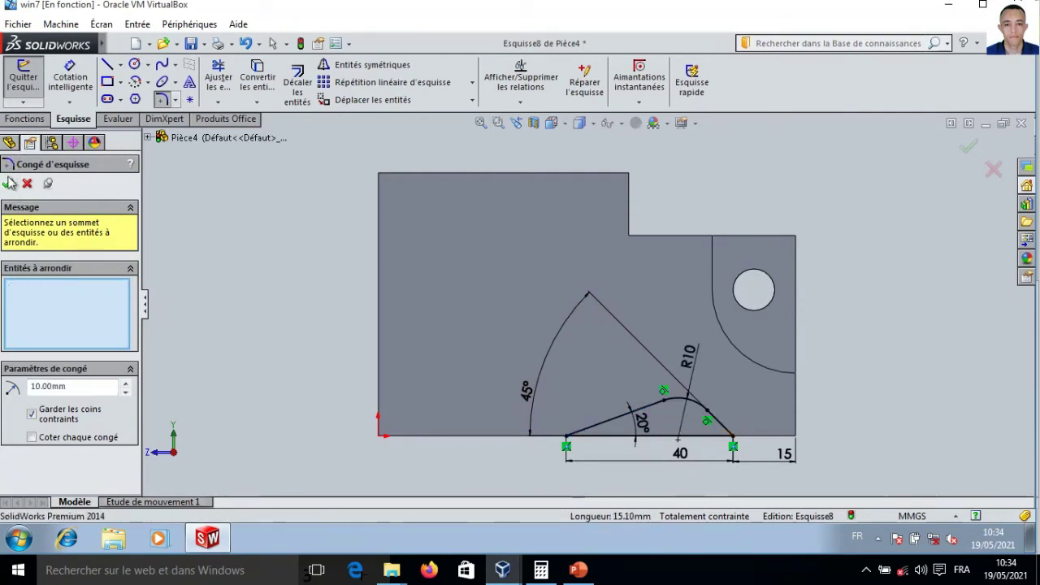
pyautogui.press('Escape')
# - Cut the notch profile Through All and view the part in isometric
pyautogui.click(30, 88)
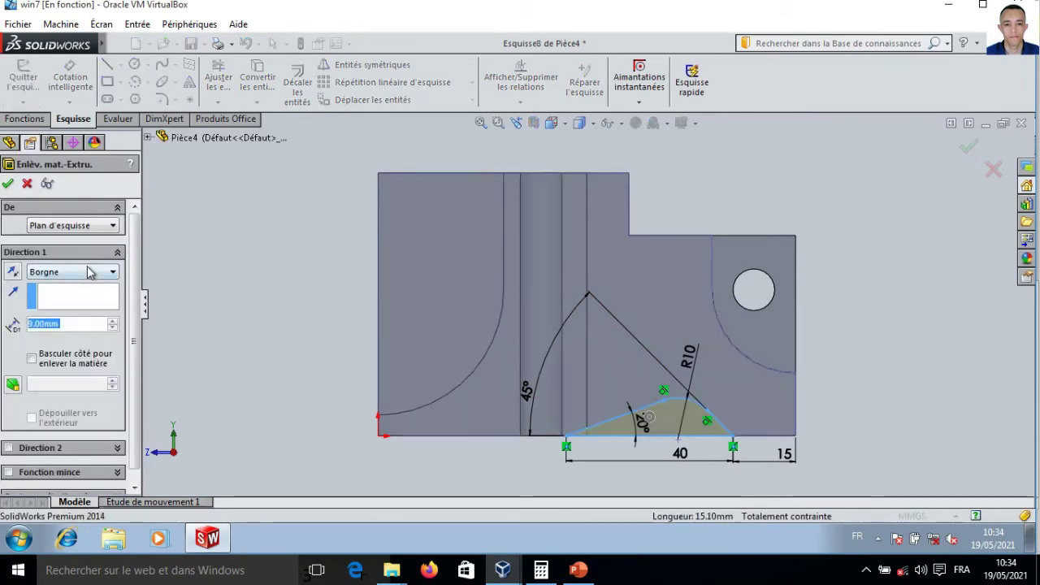
pyautogui.click(90, 272)
pyautogui.click(81, 295)
pyautogui.click(7, 183)
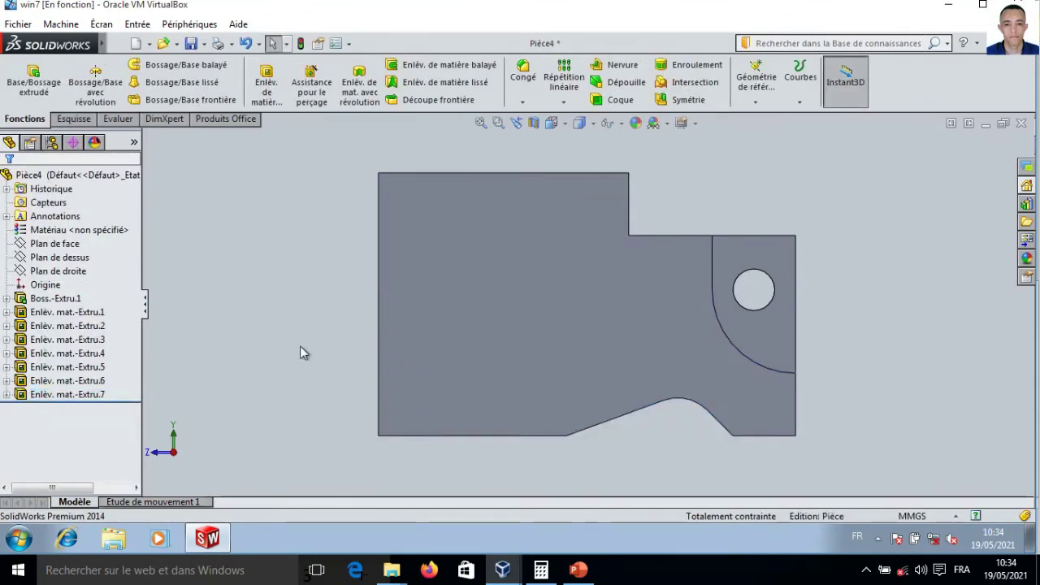
pyautogui.hotkey('ctrl', '7')
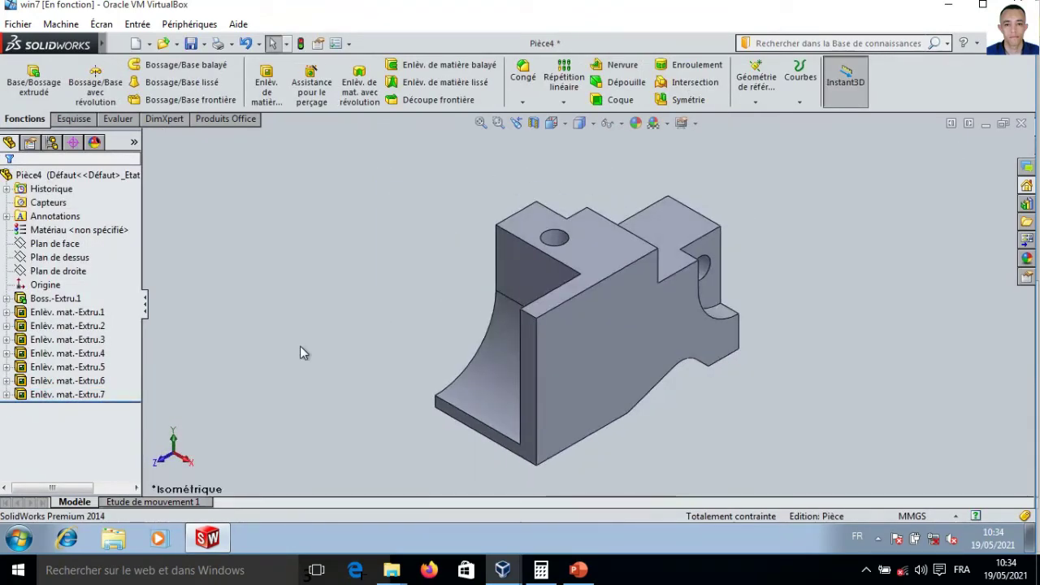
# - Check the PowerPoint reference drawing, then select the part's front face in SolidWorks
pyautogui.click(578, 570)
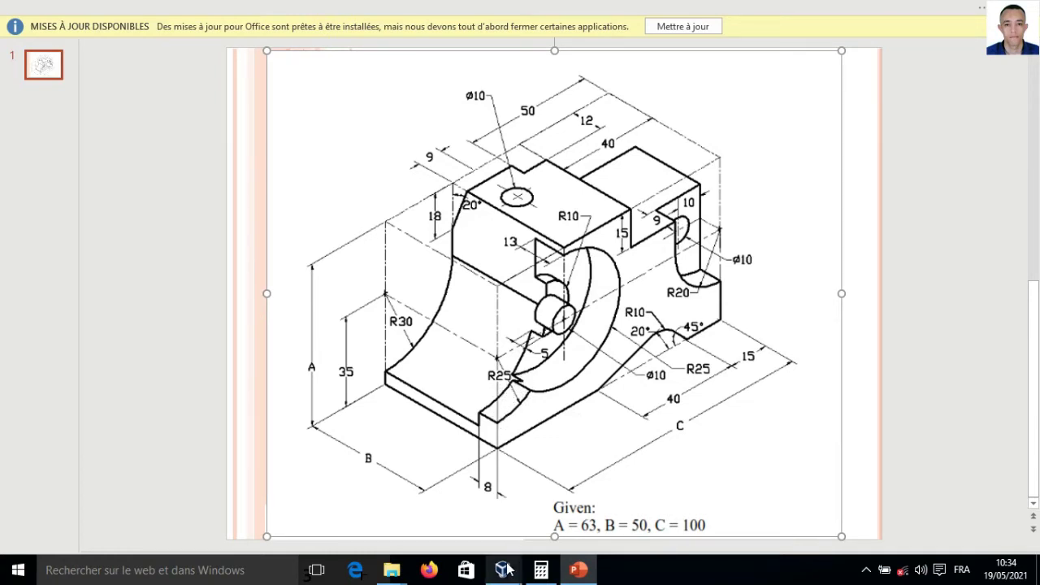
pyautogui.click(557, 498)
pyautogui.click(582, 383)
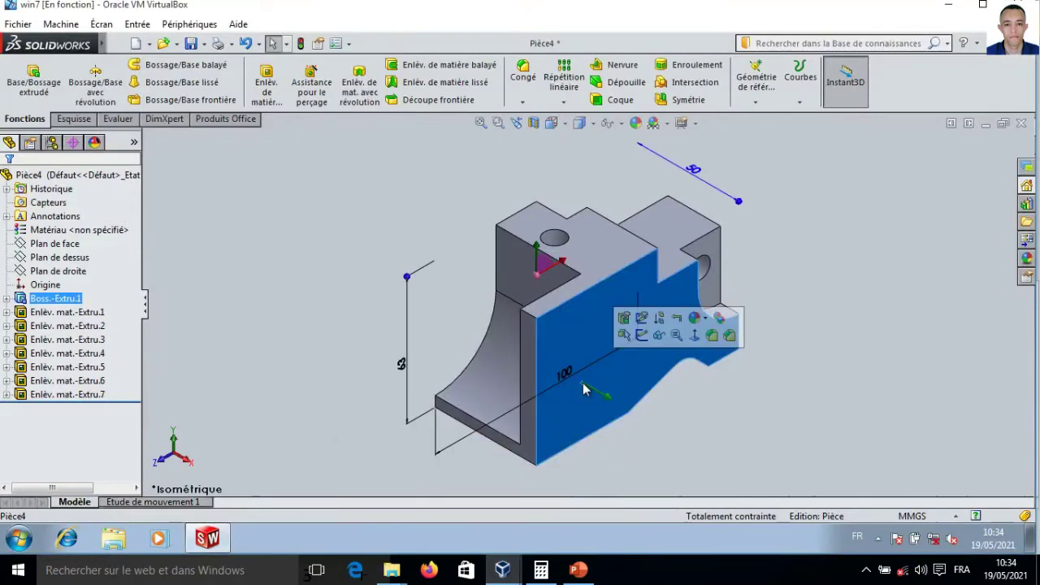
# - Start a new sketch on the front face and view it normal to the plane
pyautogui.click(267, 81)
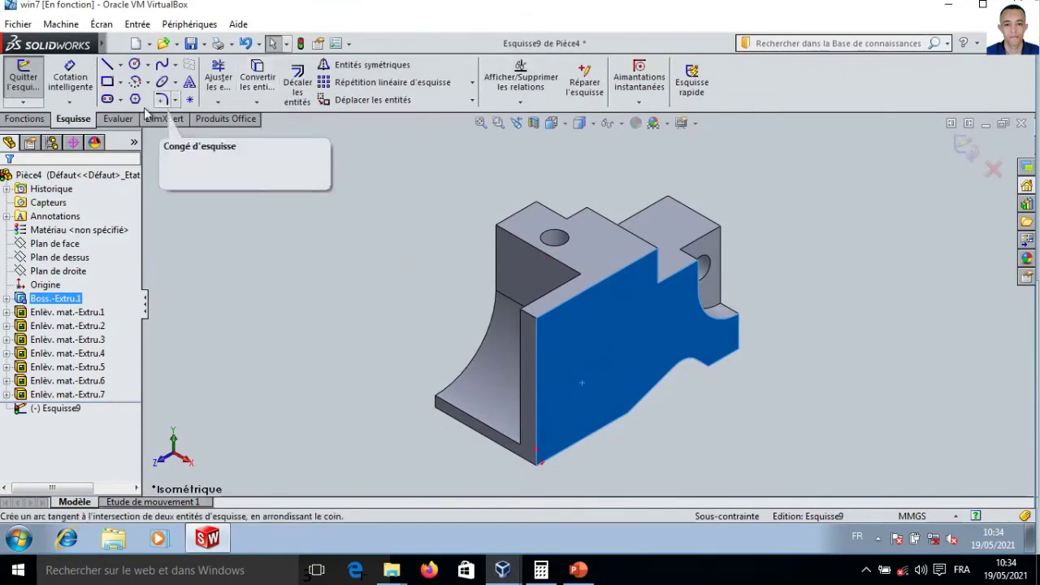
pyautogui.click(53, 407)
pyautogui.rightClick(53, 408)
pyautogui.click(101, 341)
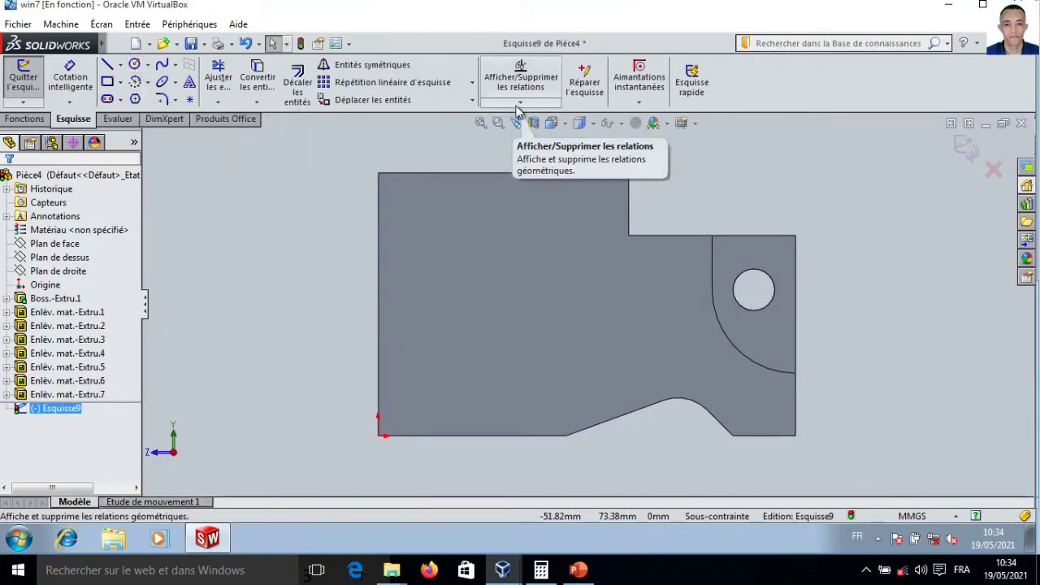
# - Draw a large construction circle centred on the left block
pyautogui.click(135, 64)
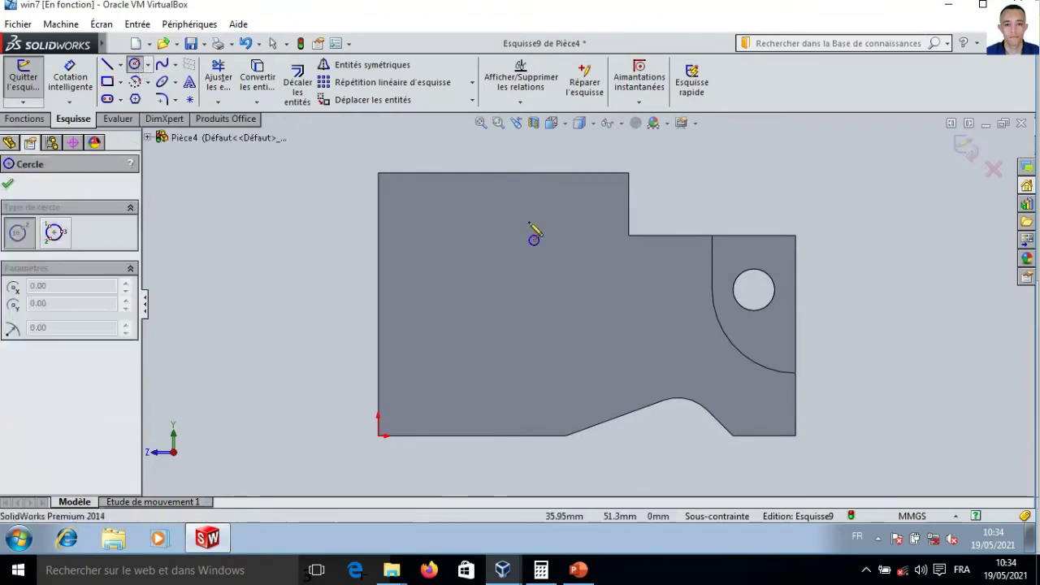
pyautogui.click(520, 287)
pyautogui.click(573, 243)
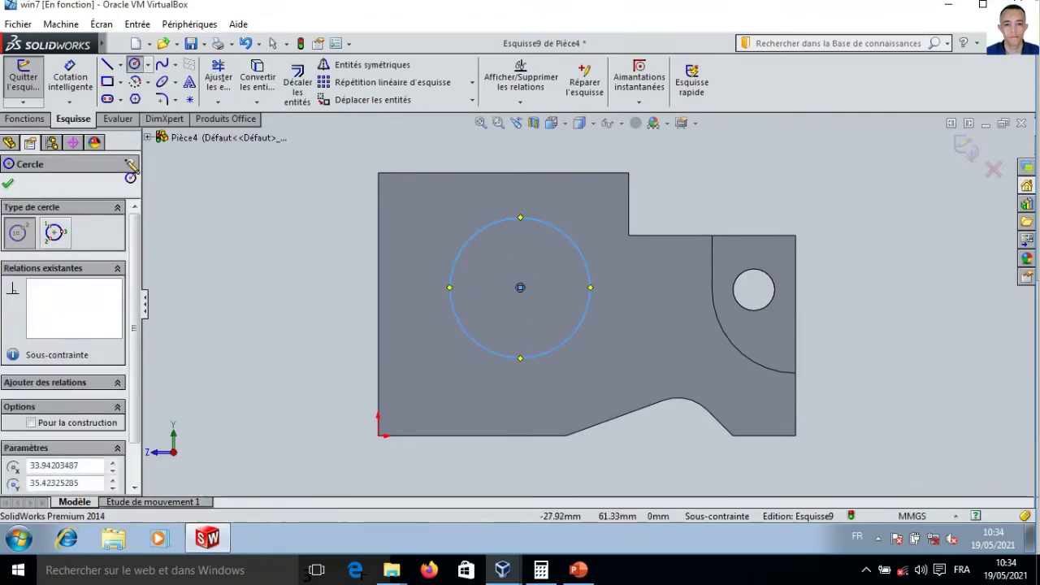
pyautogui.click(77, 422)
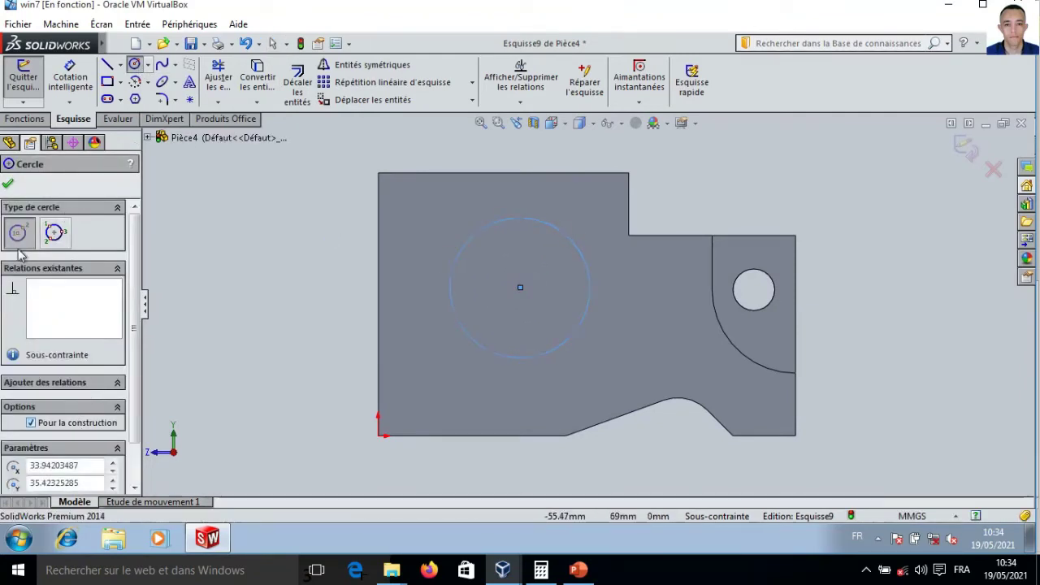
pyautogui.click(7, 185)
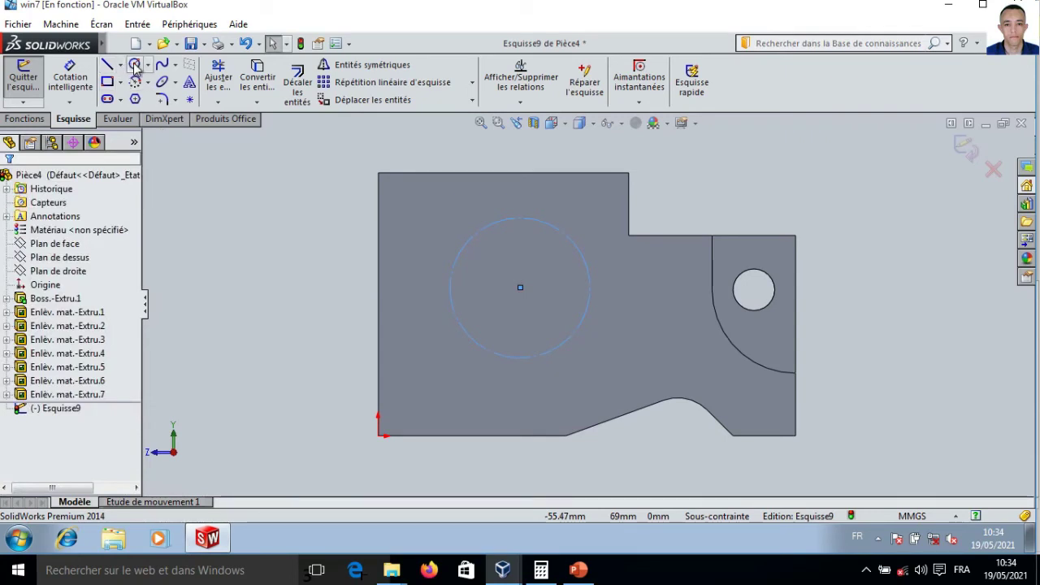
# - Draw a smaller concentric circle, then switch to the PowerPoint reference drawing
pyautogui.click(135, 65)
pyautogui.click(520, 287)
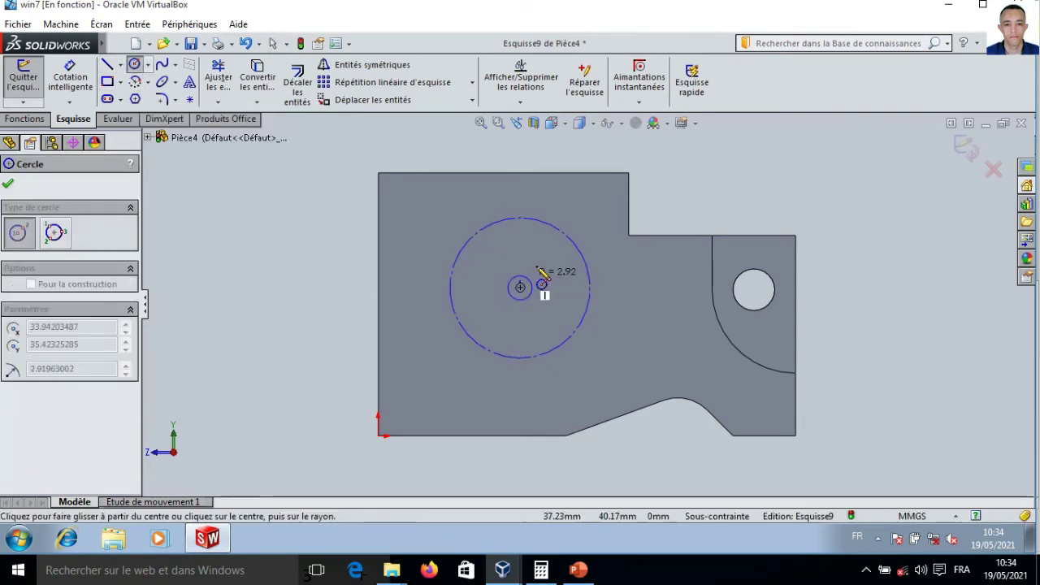
pyautogui.click(544, 277)
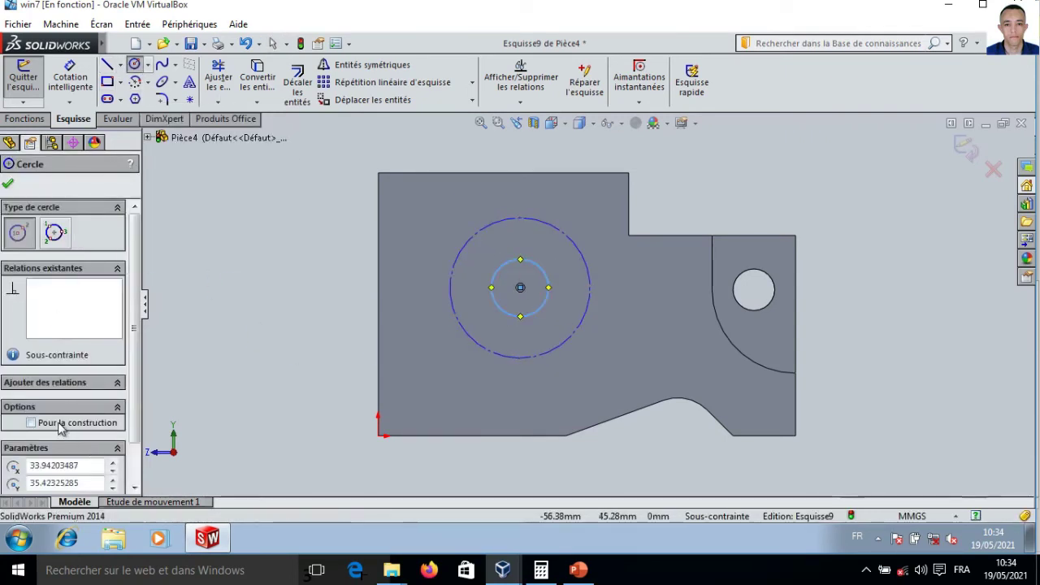
pyautogui.click(8, 185)
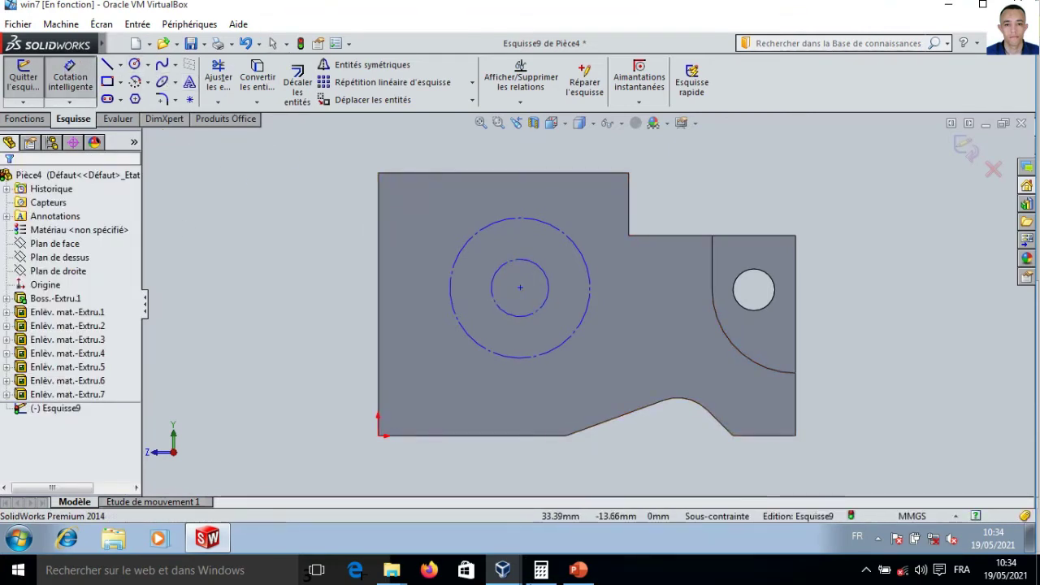
pyautogui.click(578, 570)
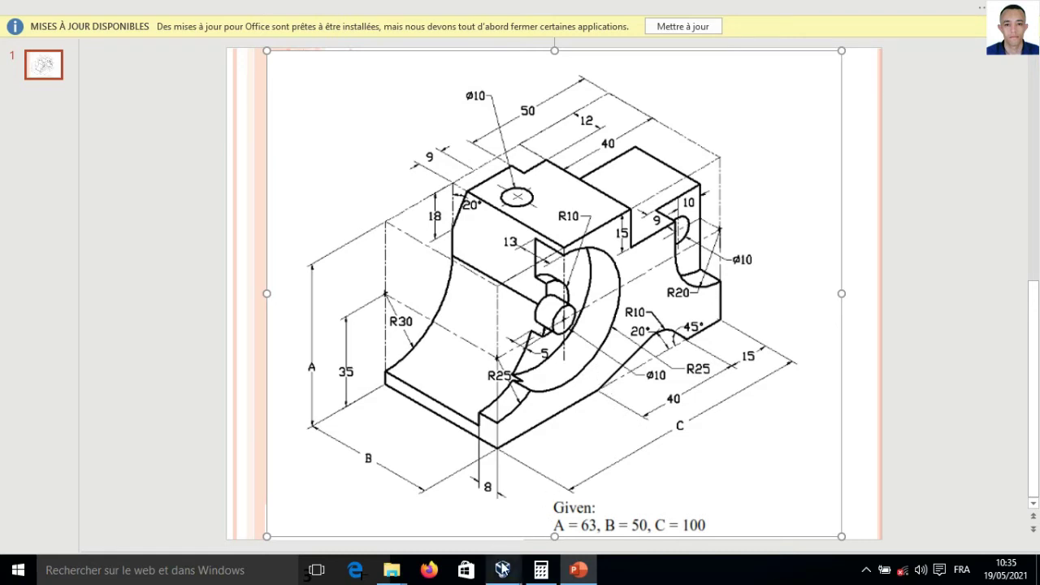
# - Return from the PowerPoint reference drawing to the SolidWorks window
pyautogui.click(594, 466)
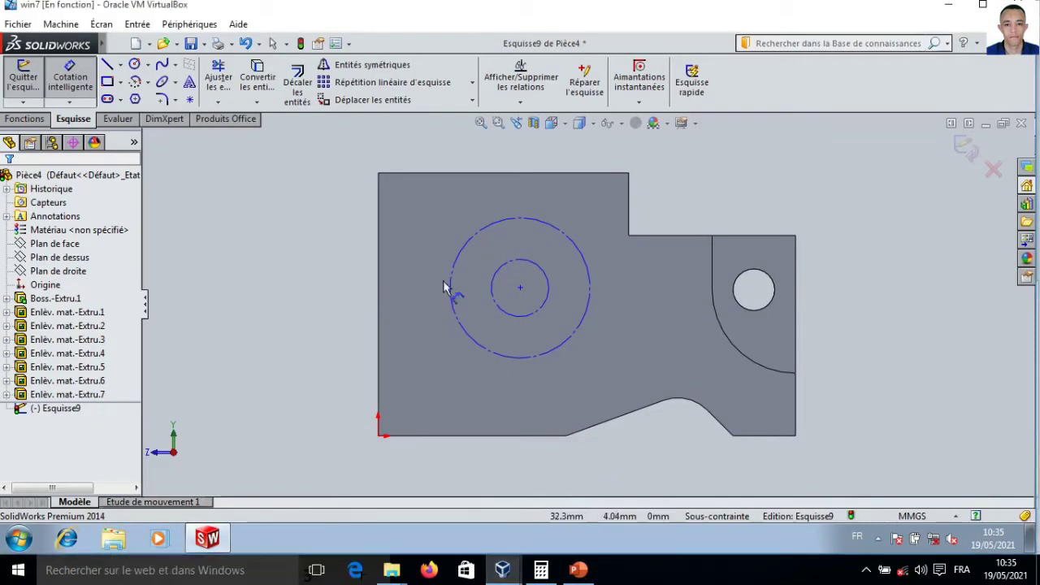
# - Dimension the large circle to Ø50 and the small circle to Ø20
pyautogui.click(472, 245)
pyautogui.click(446, 225)
pyautogui.write('50')
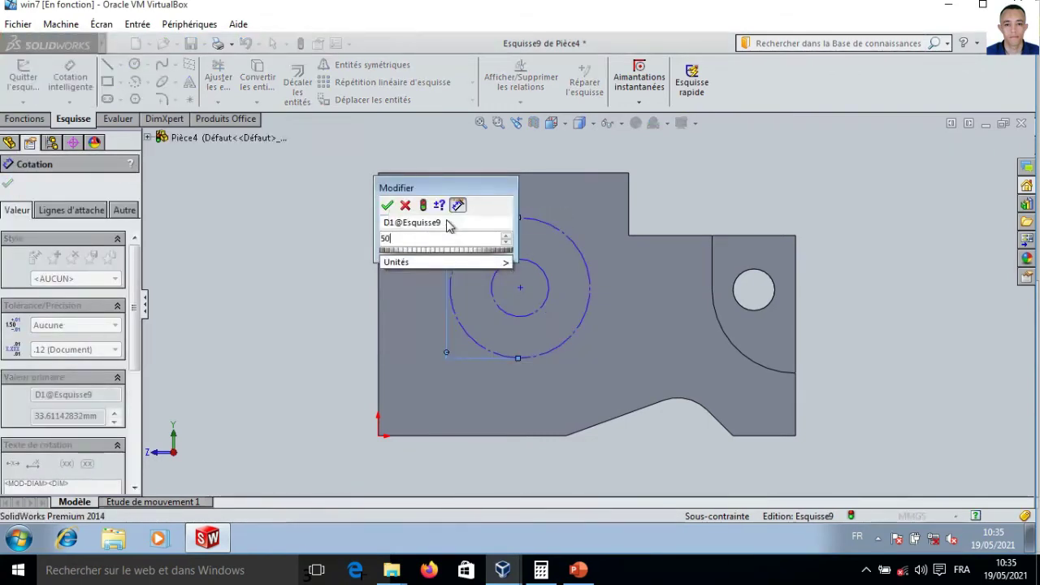
pyautogui.press('Return')
pyautogui.click(538, 266)
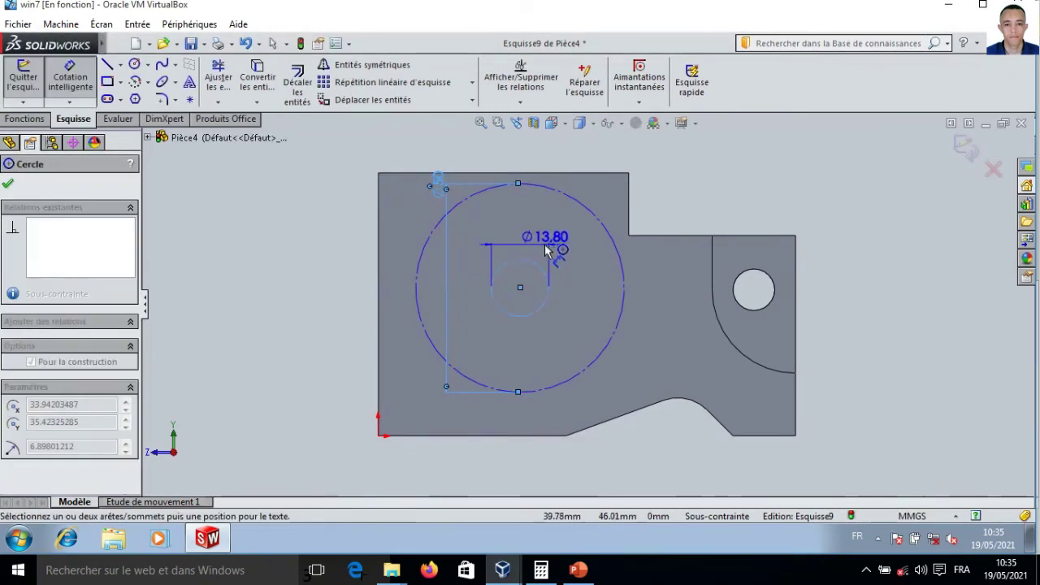
pyautogui.click(546, 249)
pyautogui.write('20')
pyautogui.press('Return')
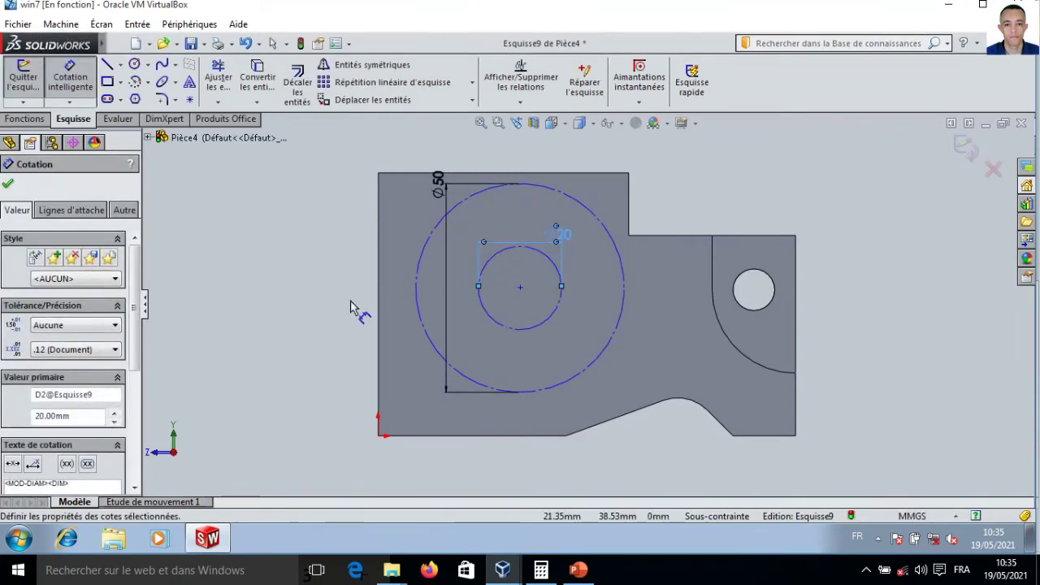
pyautogui.press('Escape')
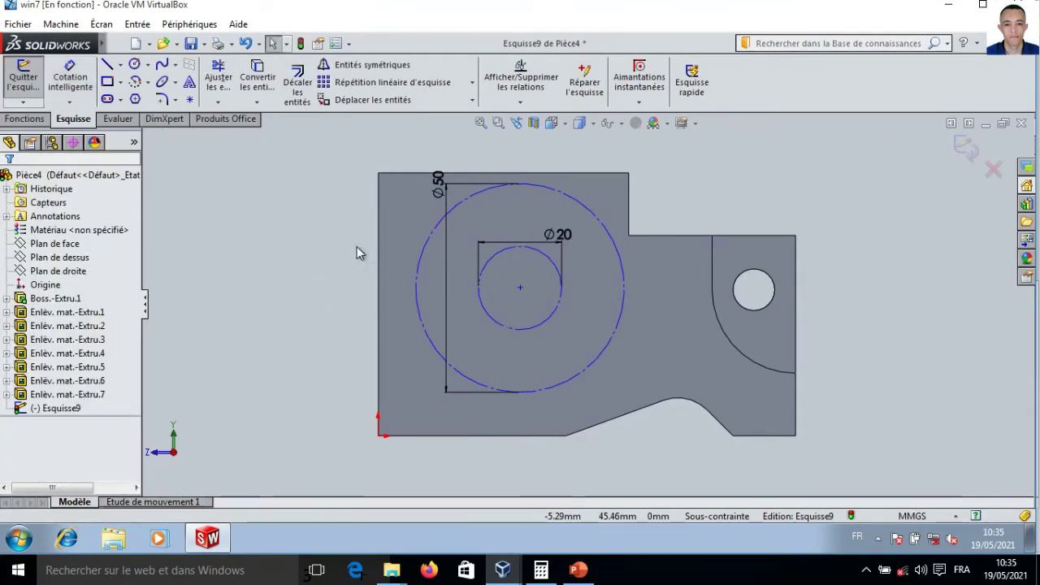
# - Show hidden lines and make the circles' centre coincident with the hidden vertical edge
pyautogui.click(592, 123)
pyautogui.click(586, 205)
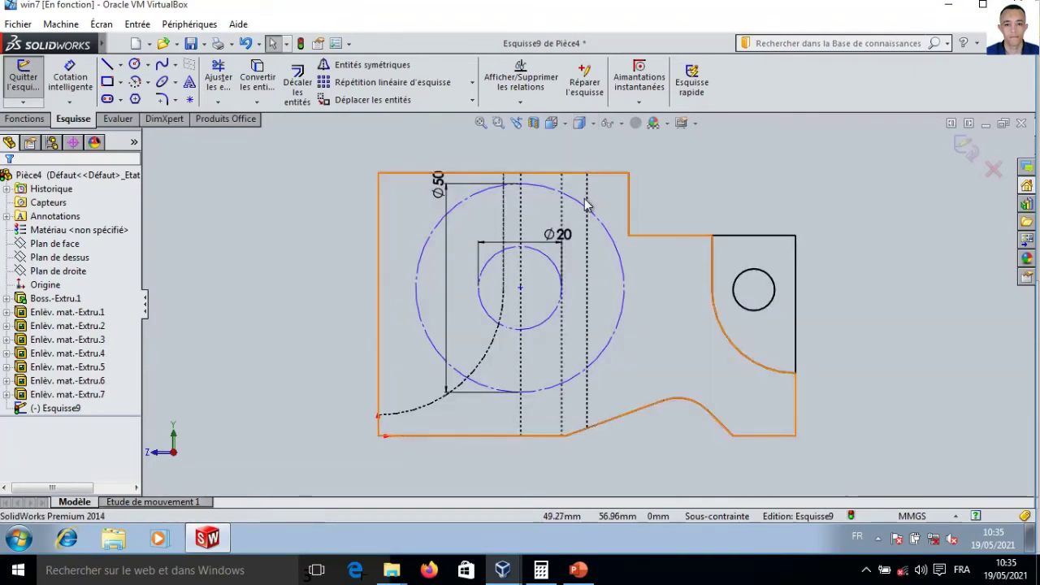
pyautogui.click(521, 288)
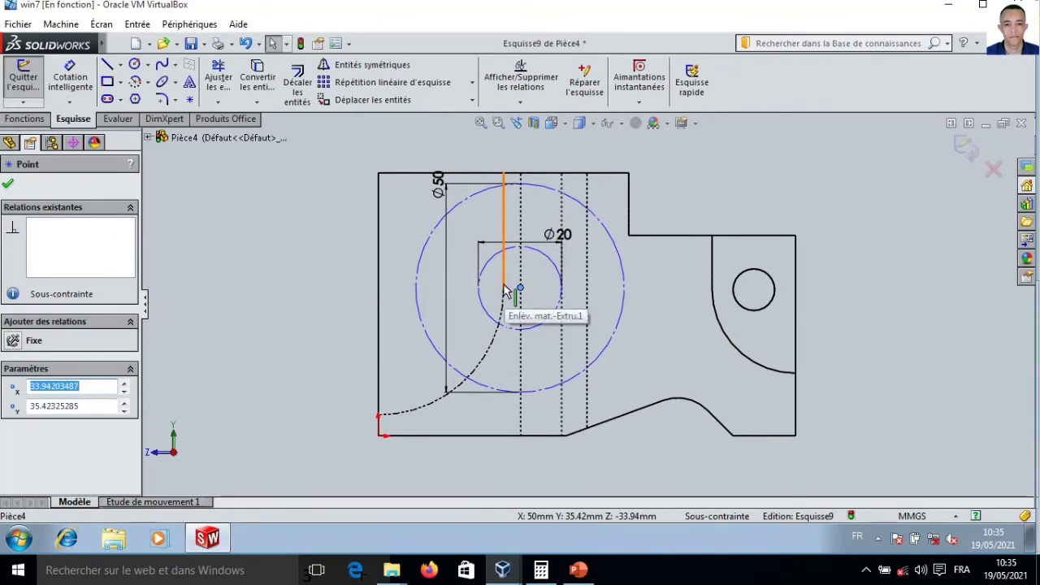
pyautogui.keyDown('ctrl'); pyautogui.click(504, 288); pyautogui.keyUp('ctrl')
pyautogui.click(12, 447)
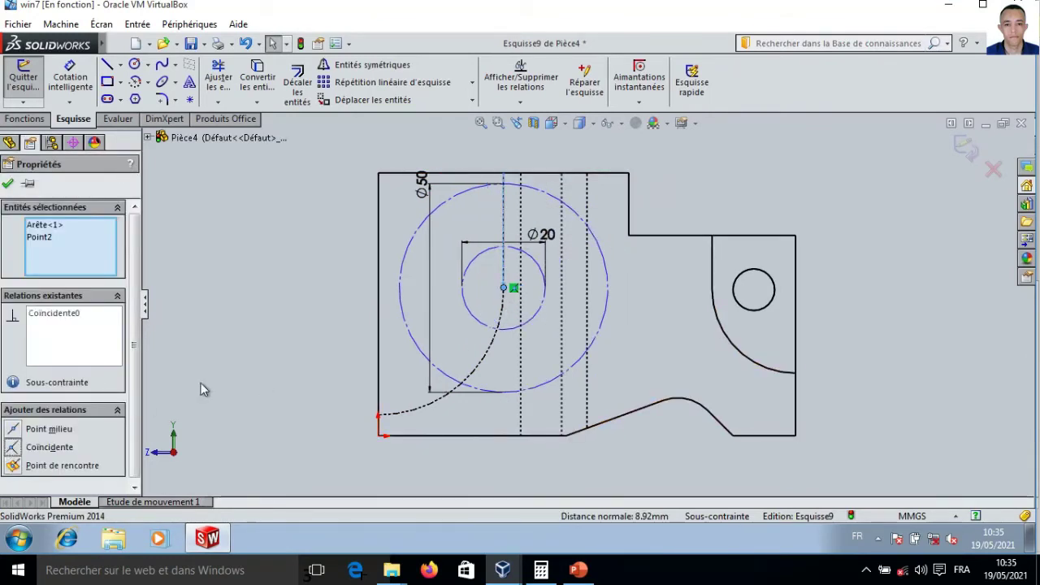
pyautogui.click(231, 377)
# - Dimension the circle centre 35 mm above the part's bottom edge
pyautogui.click(71, 79)
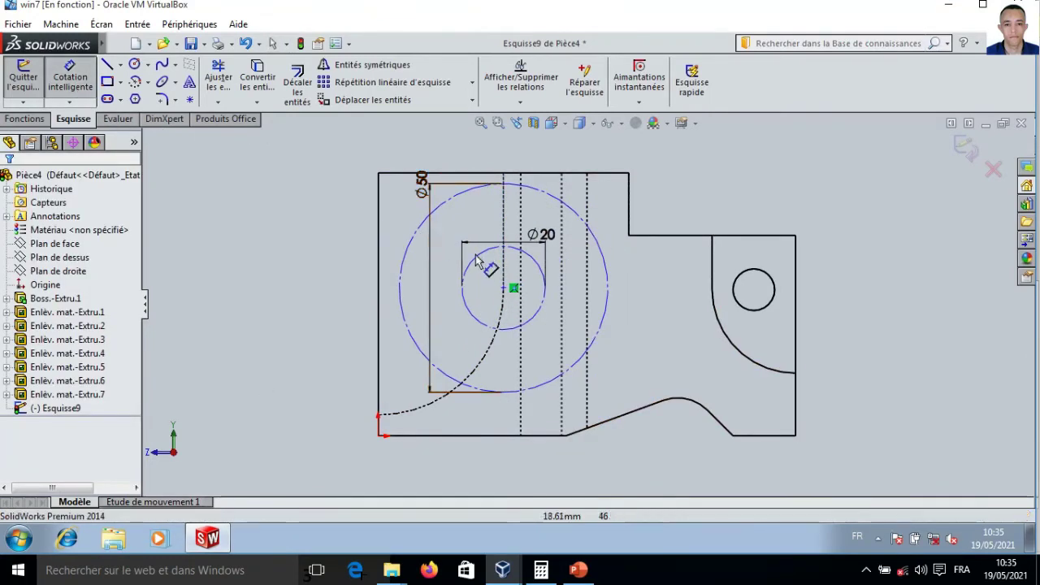
pyautogui.click(504, 288)
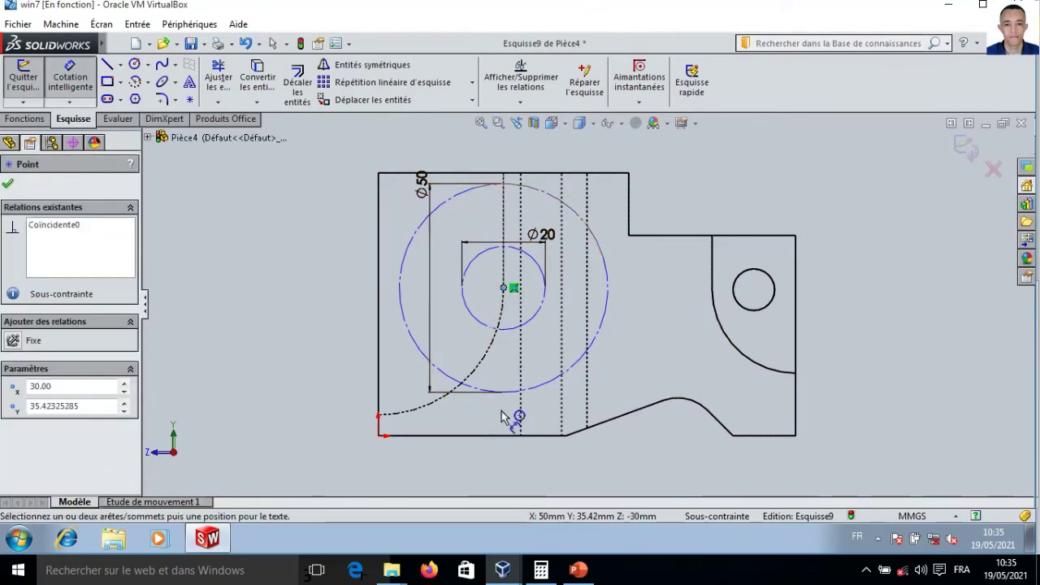
pyautogui.click(502, 438)
pyautogui.click(497, 415)
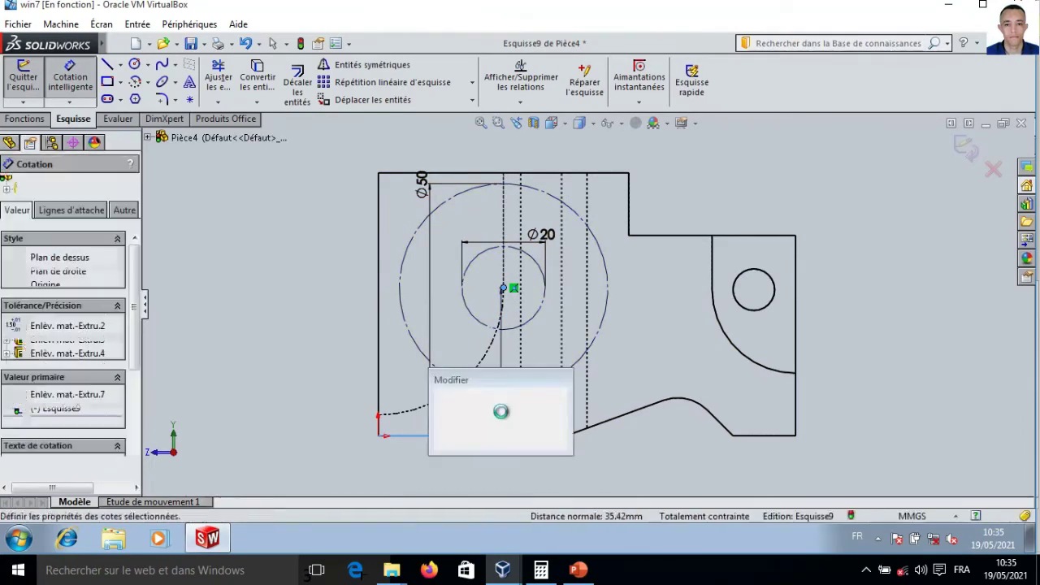
pyautogui.write('35')
pyautogui.press('Return')
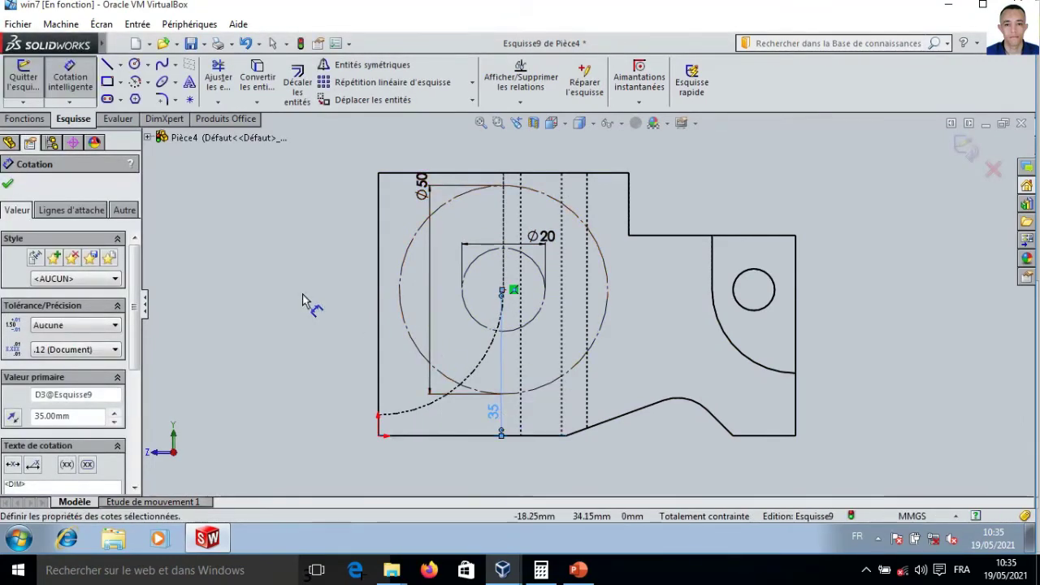
pyautogui.click(307, 300)
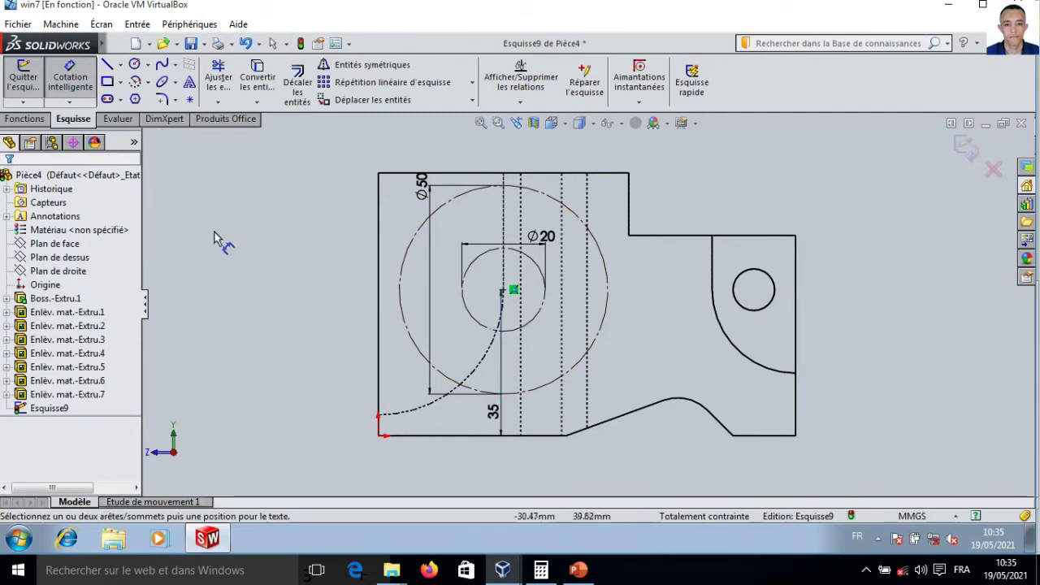
# - Sketch lines up the left edge, along the top edge and down to the Ø50 circle
pyautogui.click(108, 65)
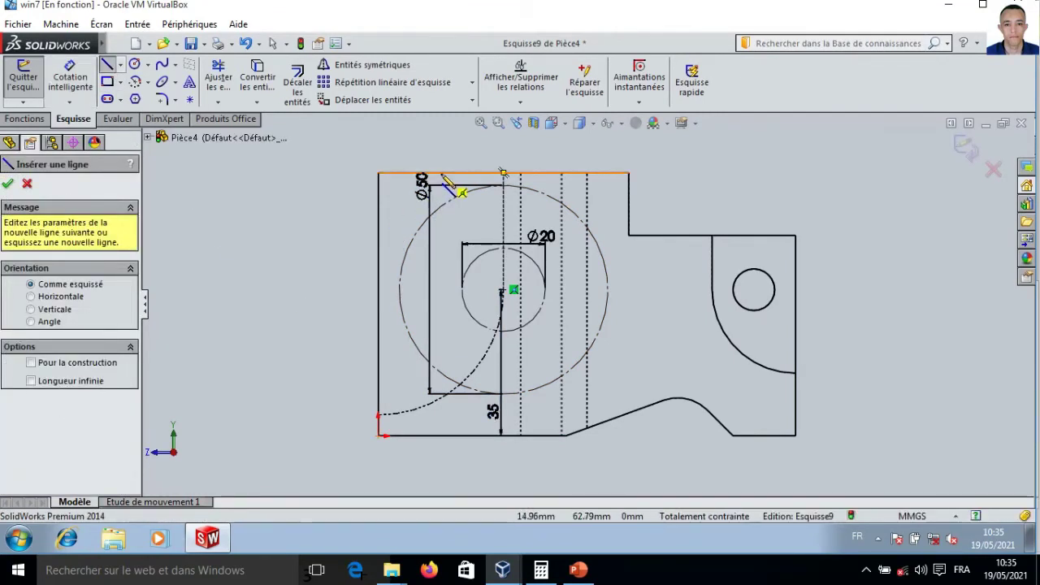
pyautogui.click(378, 375)
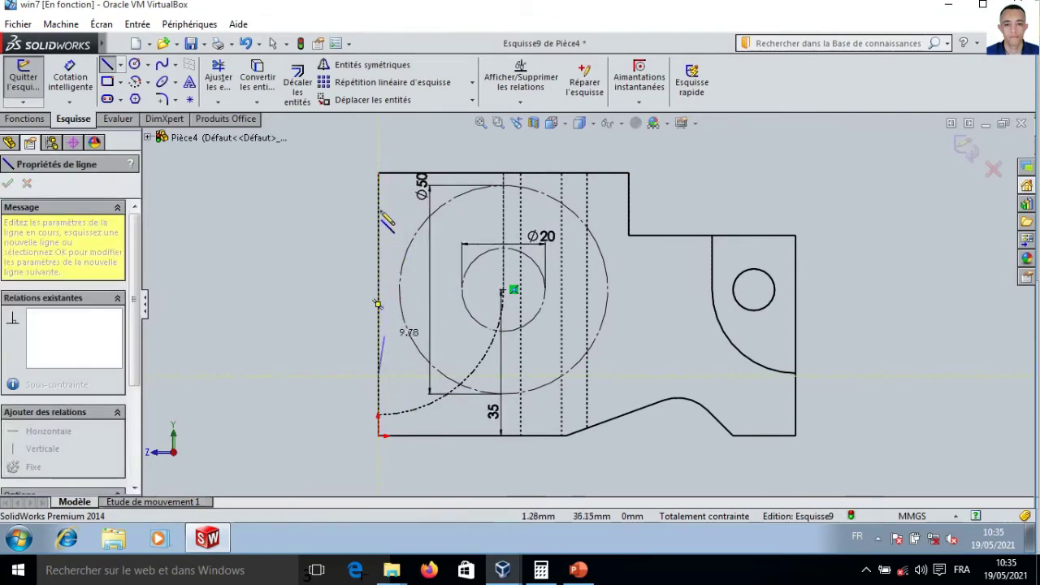
pyautogui.click(379, 173)
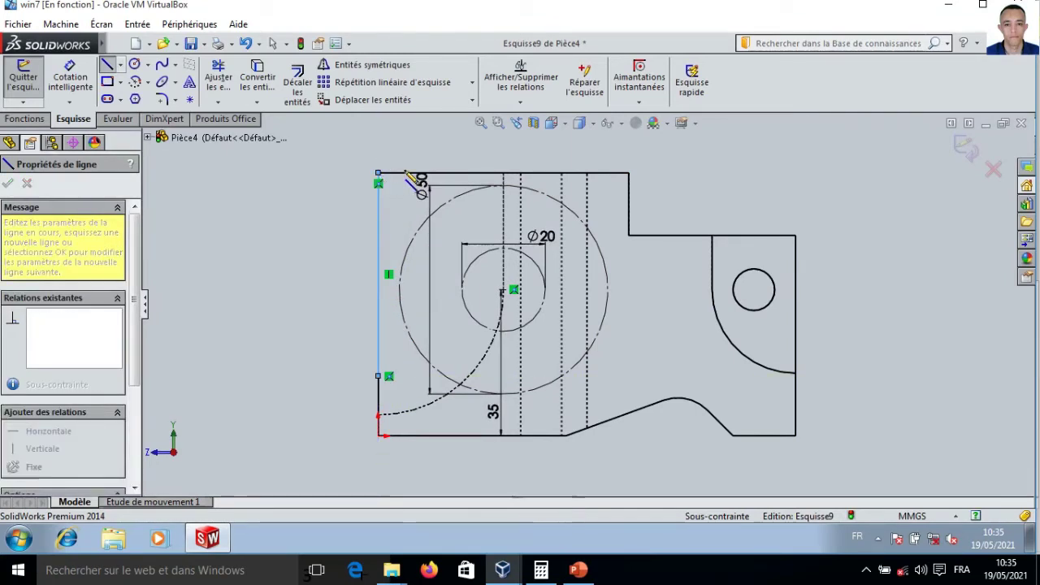
pyautogui.click(453, 173)
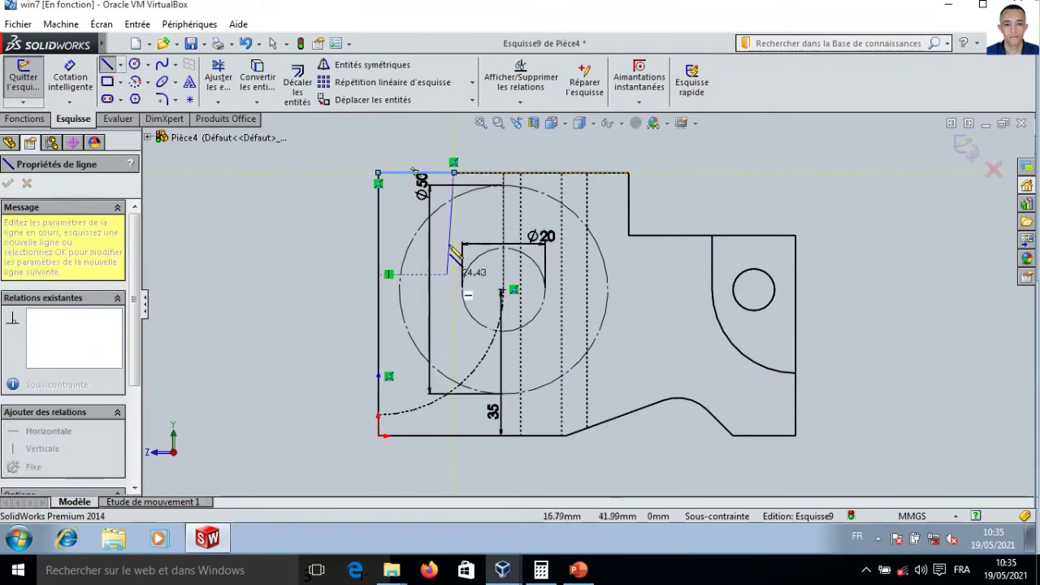
pyautogui.click(457, 388)
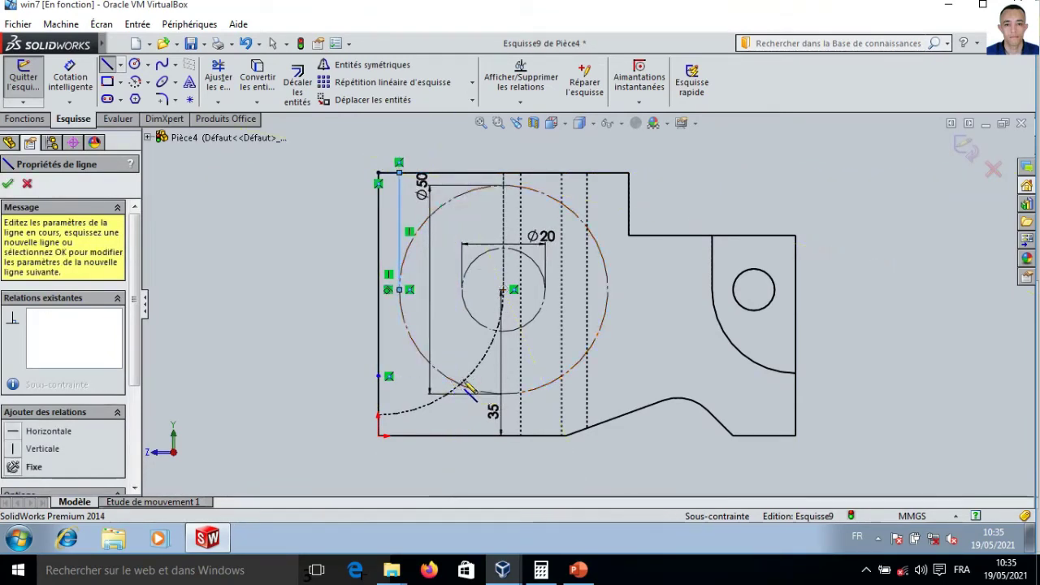
pyautogui.press('Escape')
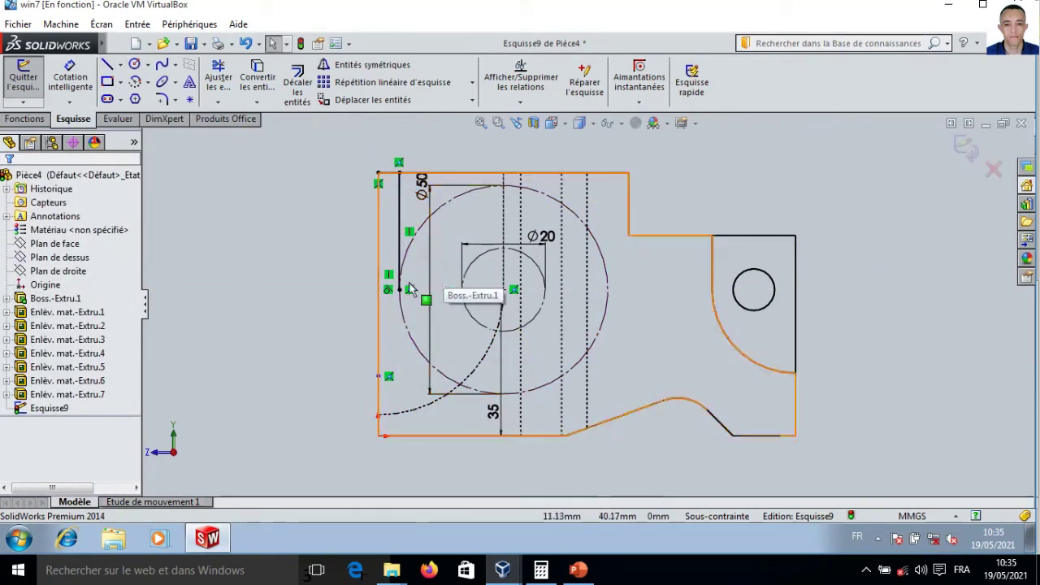
# - Delete the unwanted vertical line and extend the top line's endpoint to the right
pyautogui.click(404, 244)
pyautogui.press('Delete')
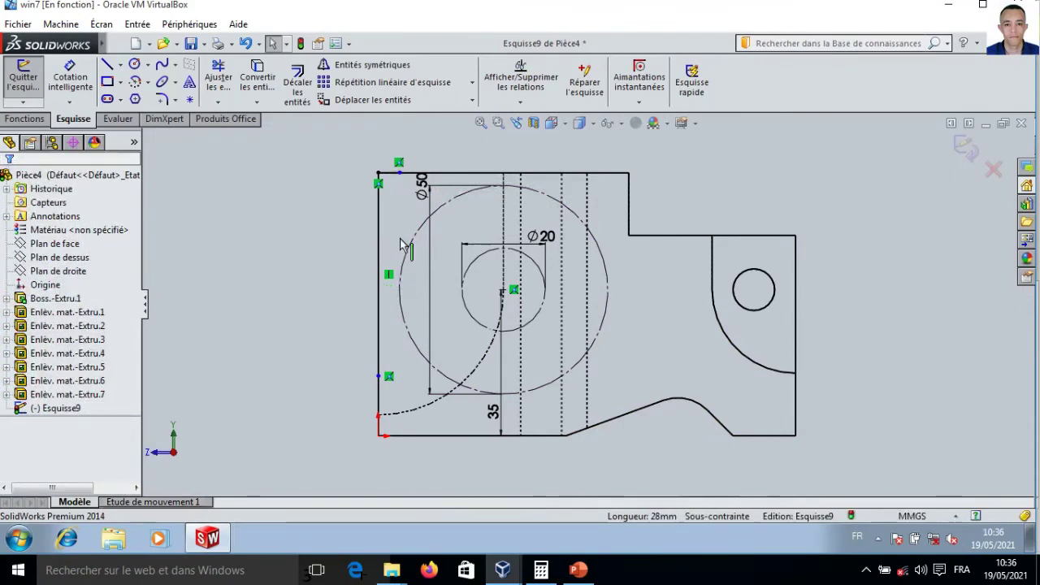
pyautogui.moveTo(398, 173); pyautogui.dragTo(449, 173)
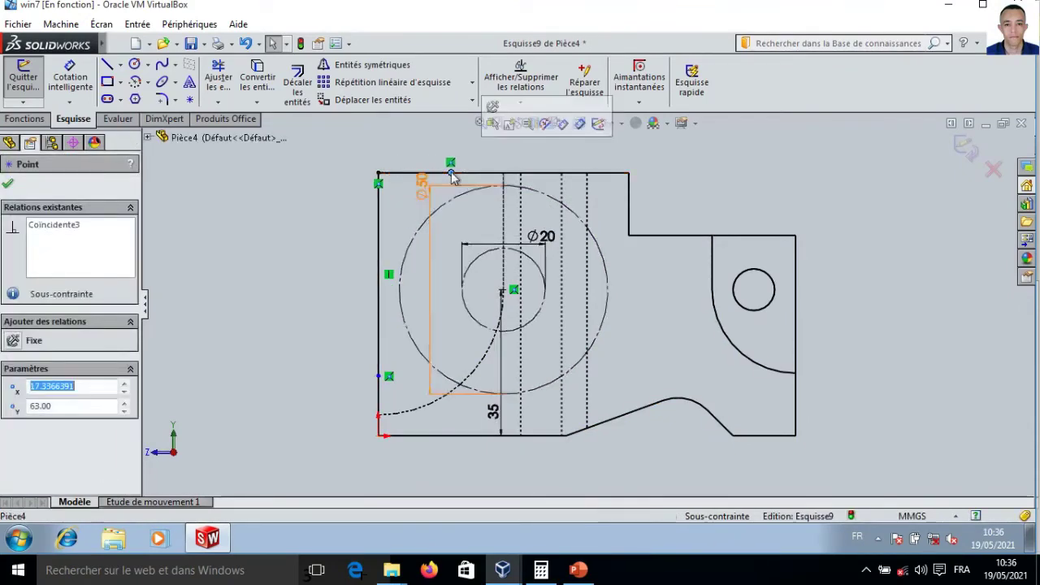
pyautogui.click(242, 185)
# - Redraw the vertical line from the Ø50 circle up to the top edge
pyautogui.click(106, 64)
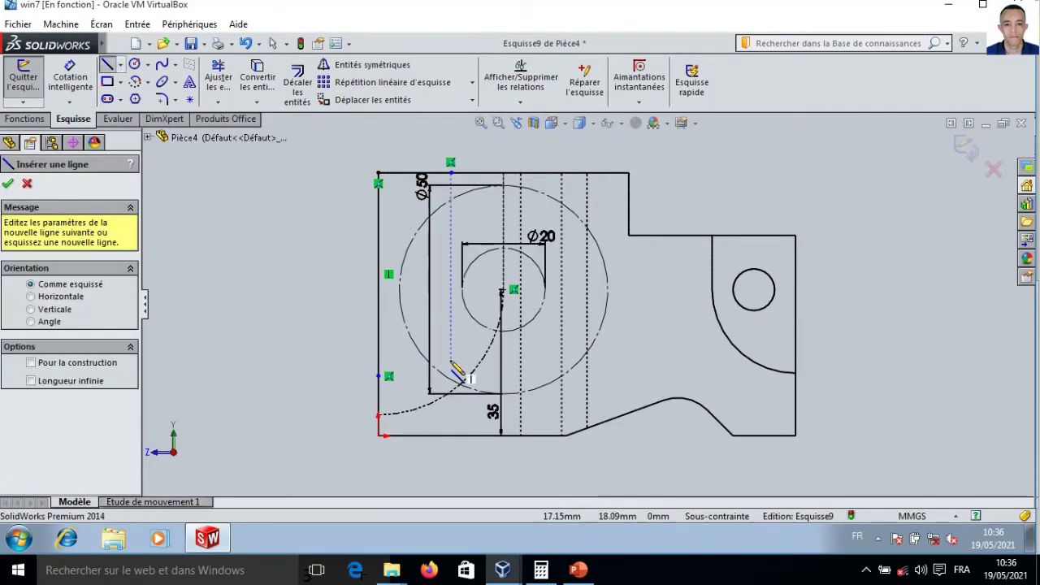
pyautogui.click(452, 378)
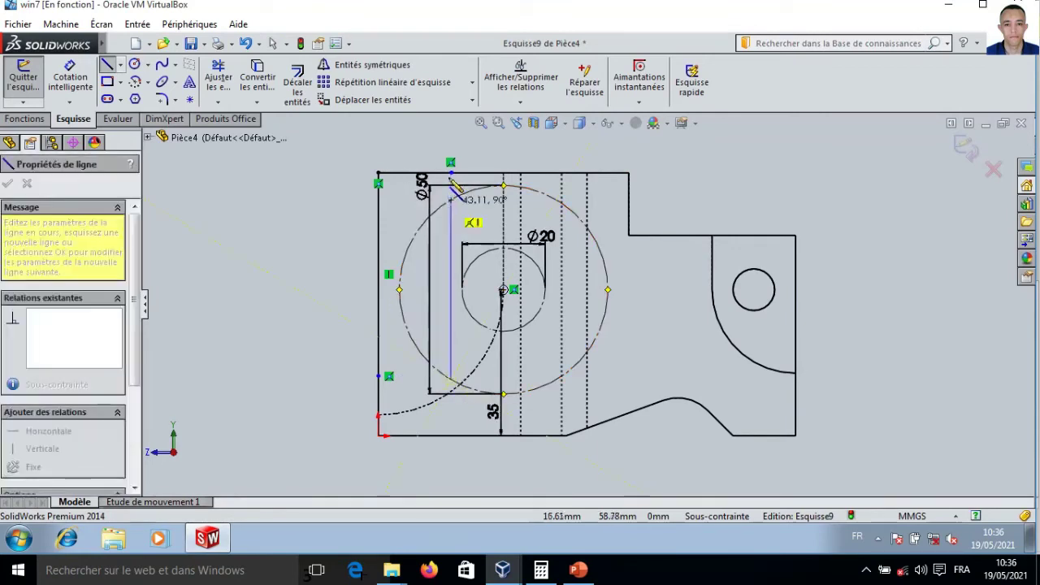
pyautogui.click(451, 173)
pyautogui.press('Escape')
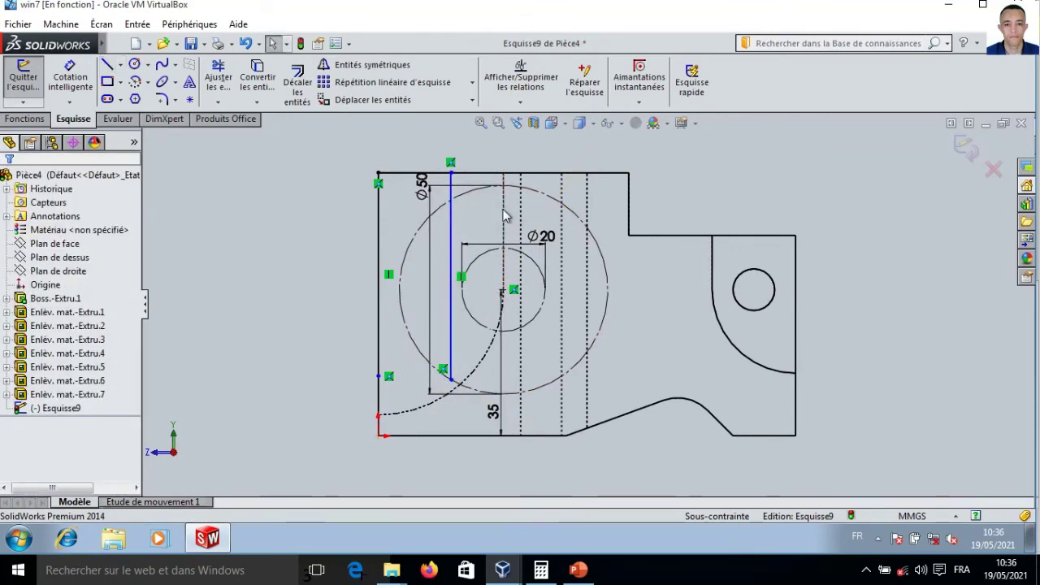
# - Draw a three-point arc from the vertical line's lower end to the lower-left corner
pyautogui.click(136, 80)
pyautogui.click(90, 235)
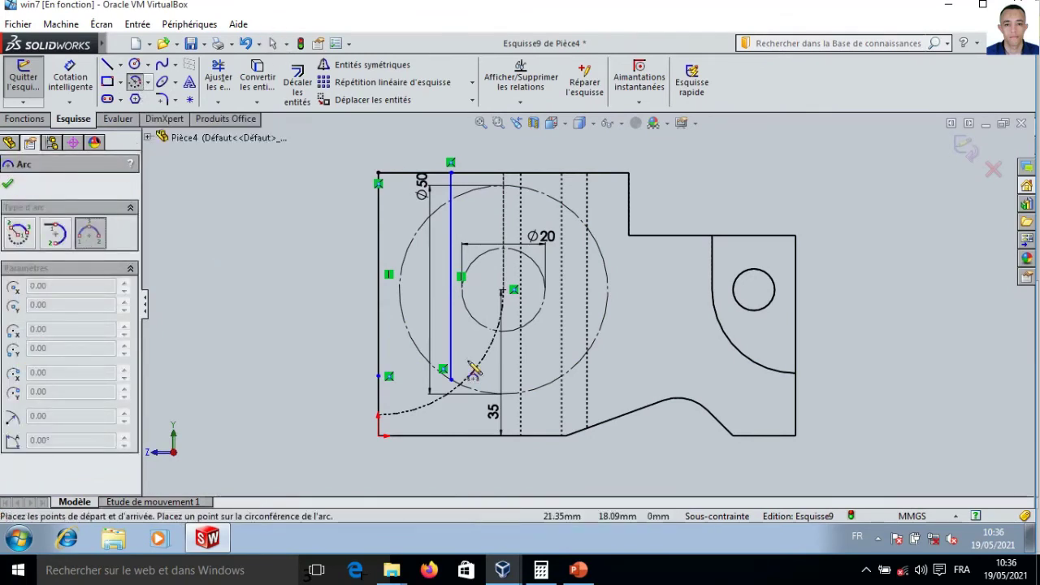
pyautogui.click(456, 384)
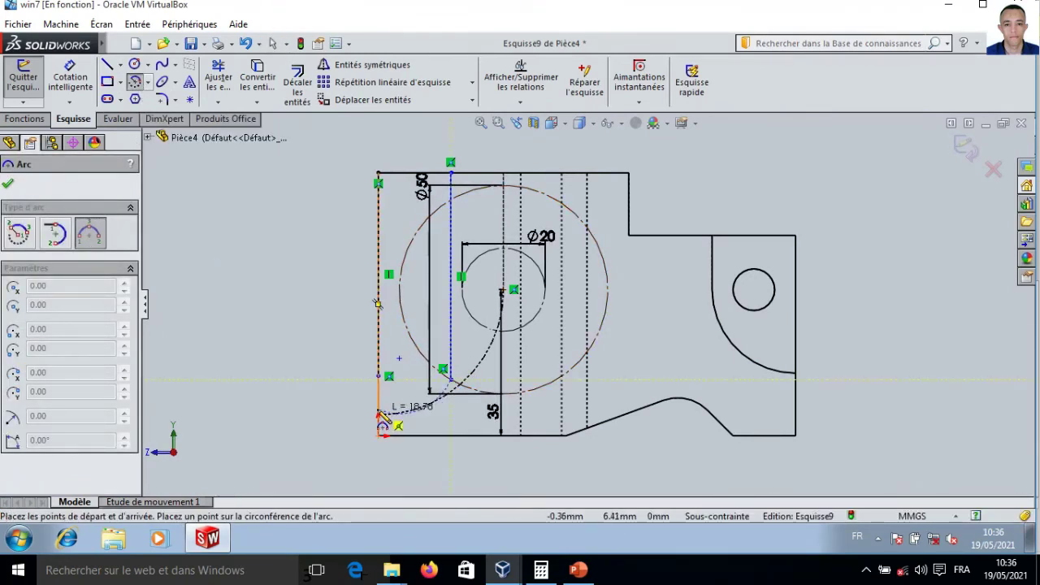
pyautogui.click(380, 413)
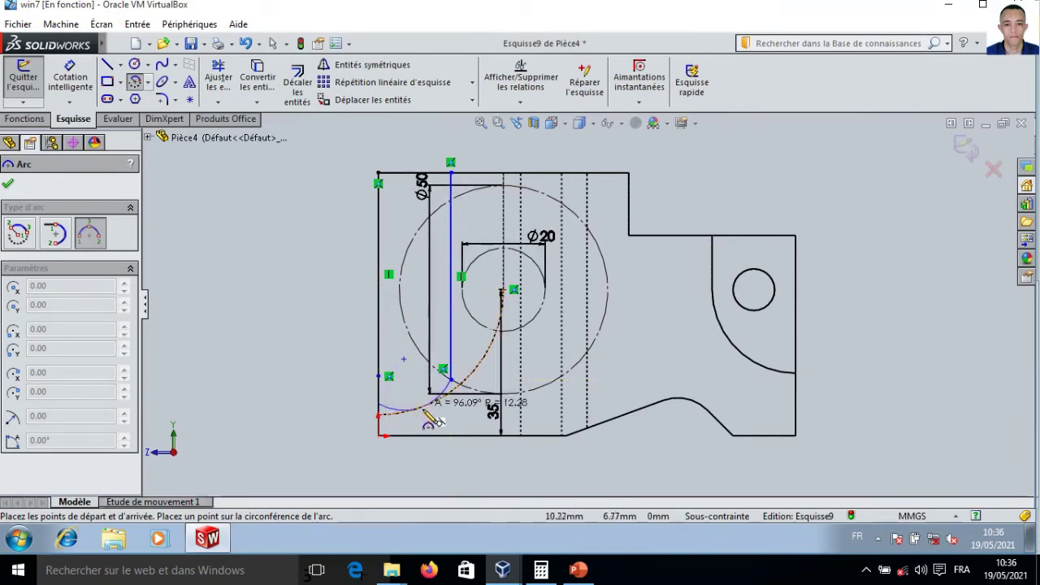
pyautogui.click(429, 416)
pyautogui.press('Escape')
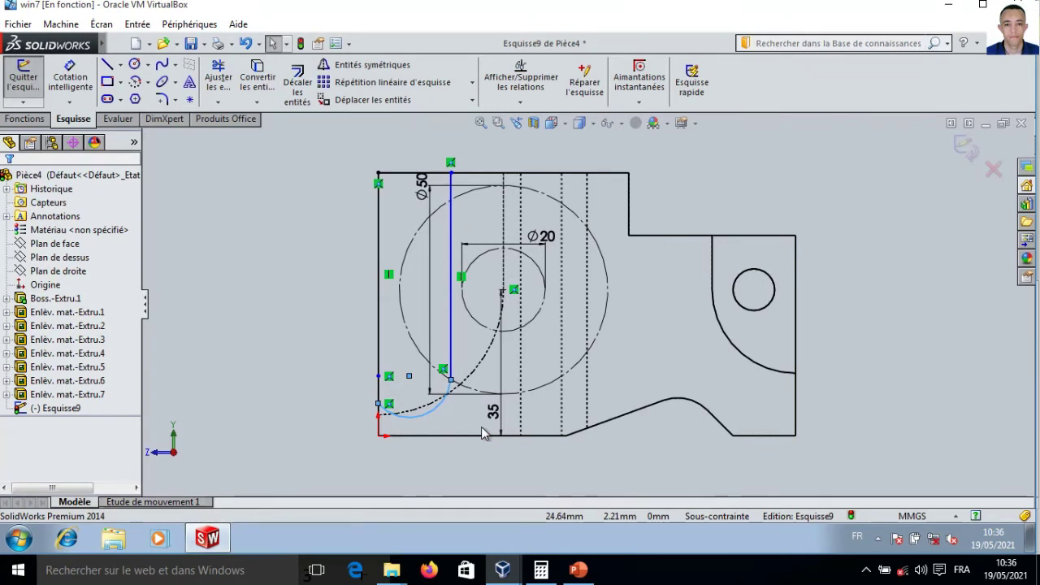
# - Make the arc's endpoint coincident with the part's left edge
pyautogui.click(325, 379)
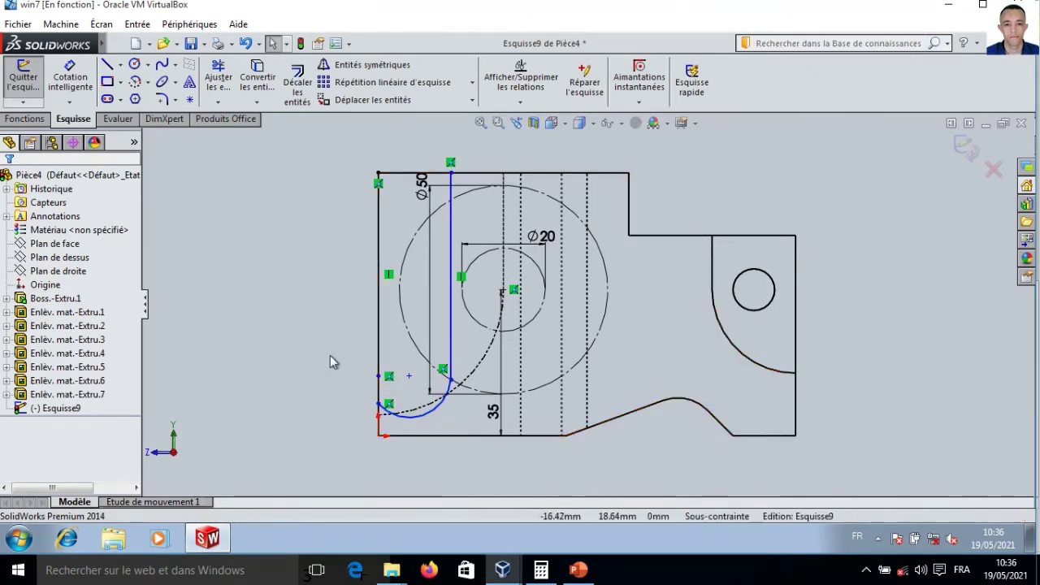
pyautogui.click(379, 376)
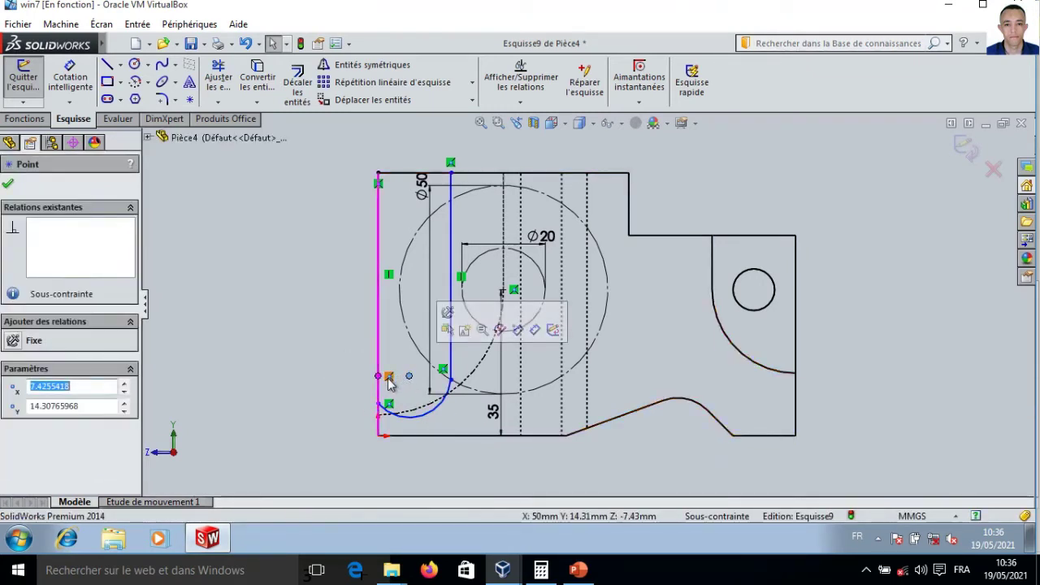
pyautogui.click(316, 374)
pyautogui.click(378, 376)
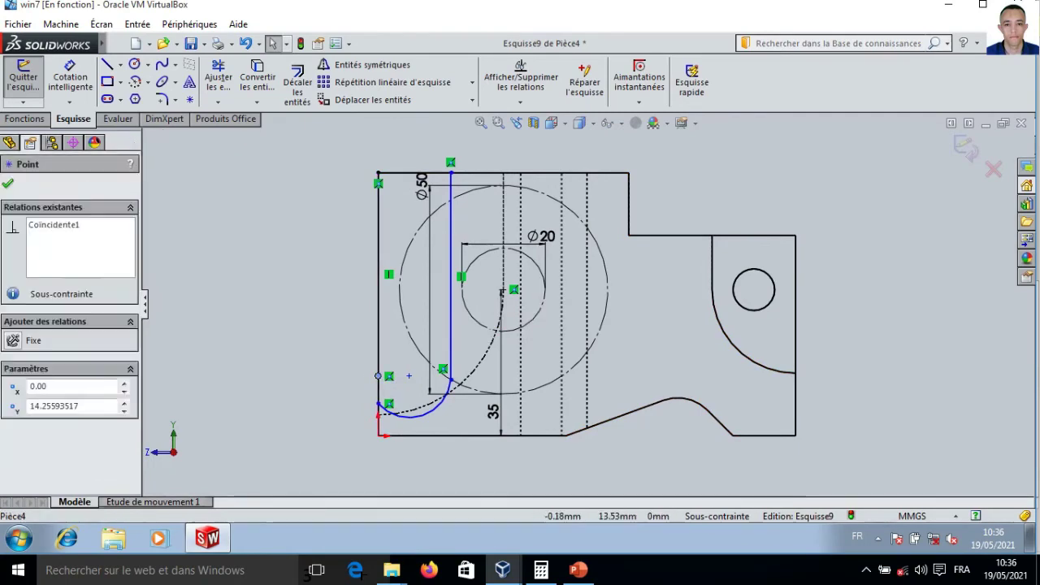
pyautogui.keyDown('ctrl'); pyautogui.click(378, 403); pyautogui.keyUp('ctrl')
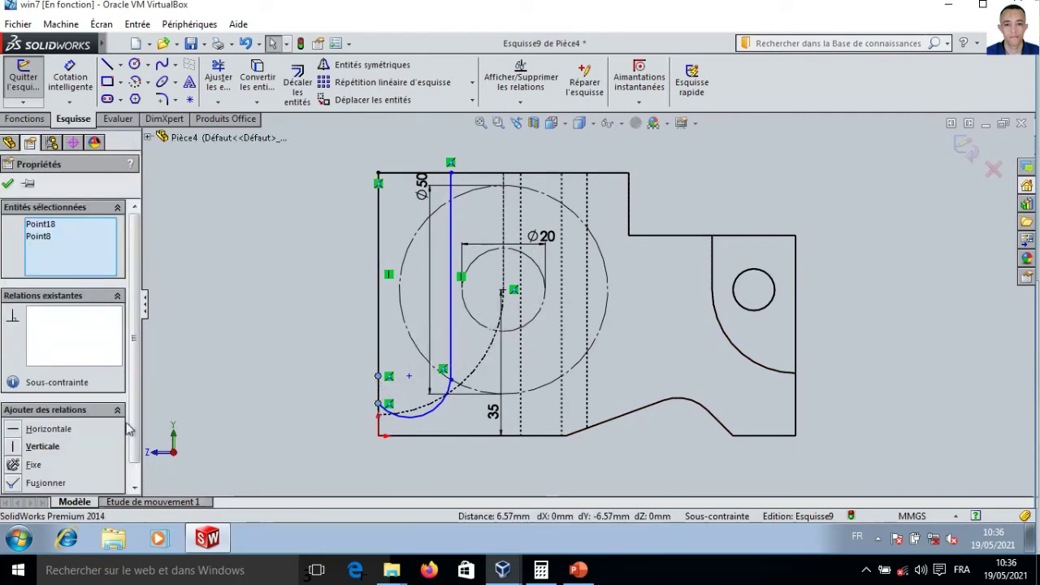
pyautogui.click(235, 376)
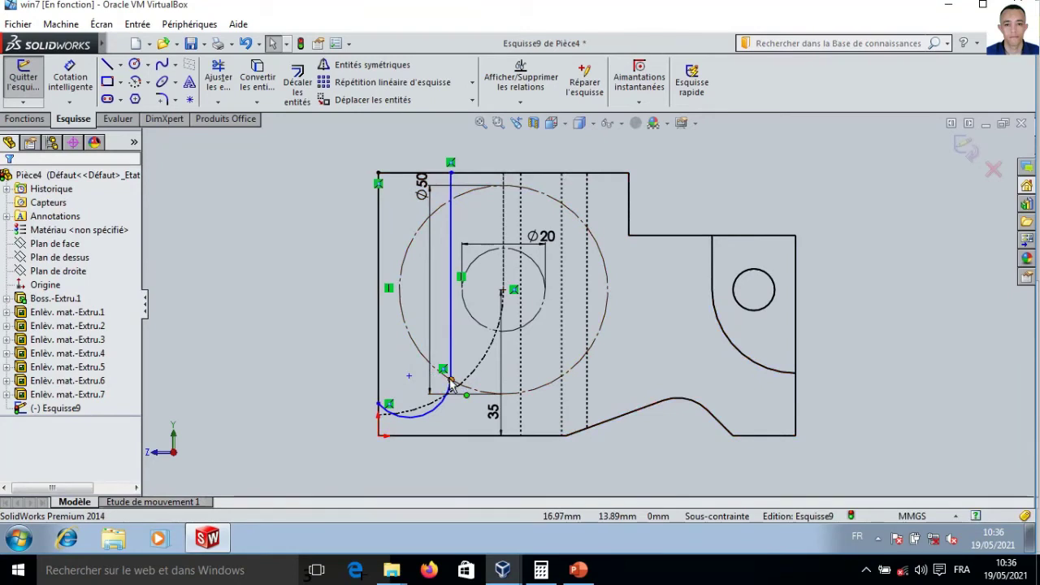
pyautogui.click(408, 376)
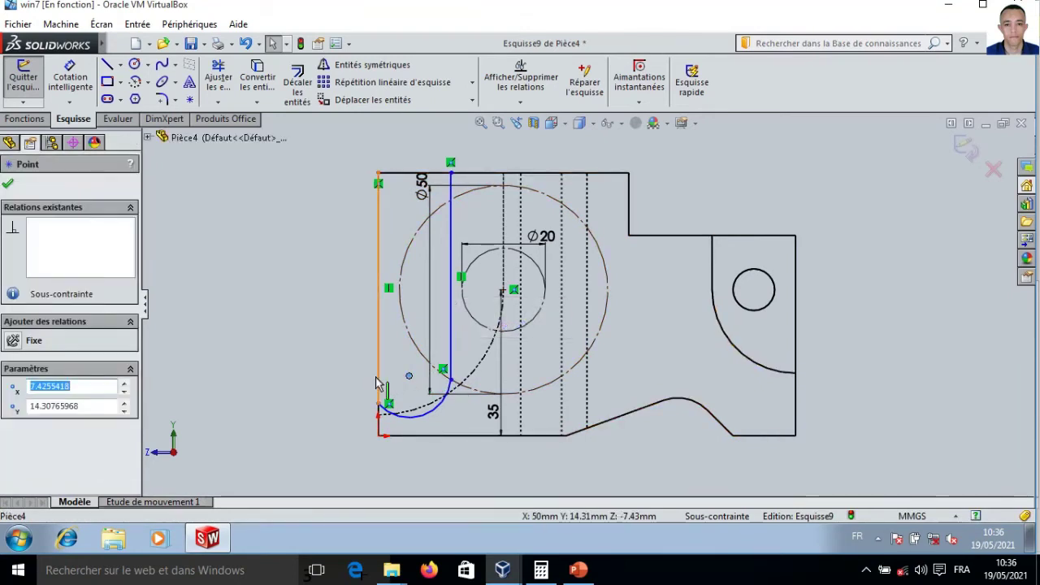
pyautogui.keyDown('ctrl'); pyautogui.click(377, 383); pyautogui.keyUp('ctrl')
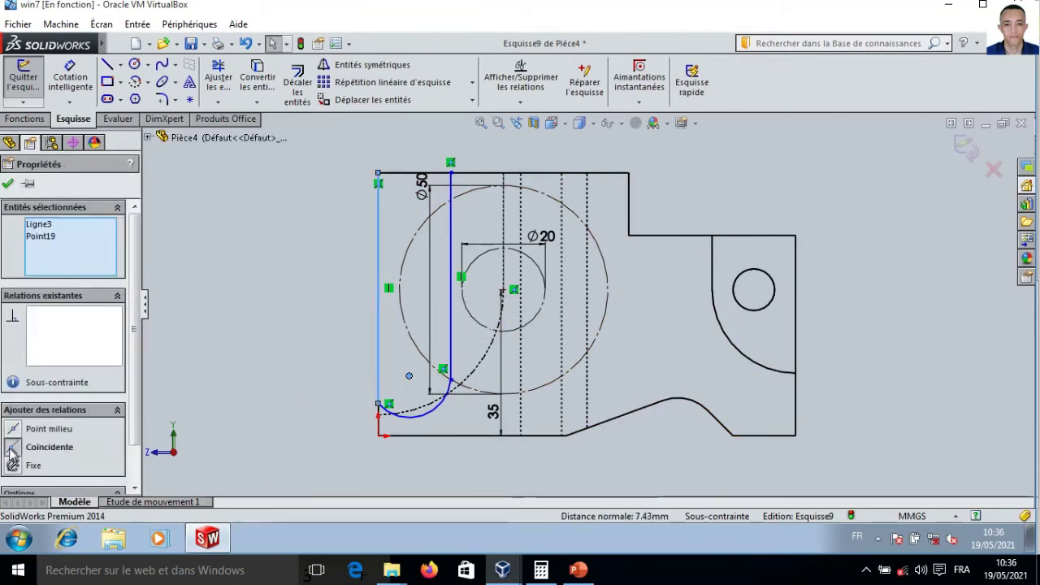
pyautogui.click(13, 447)
pyautogui.click(186, 380)
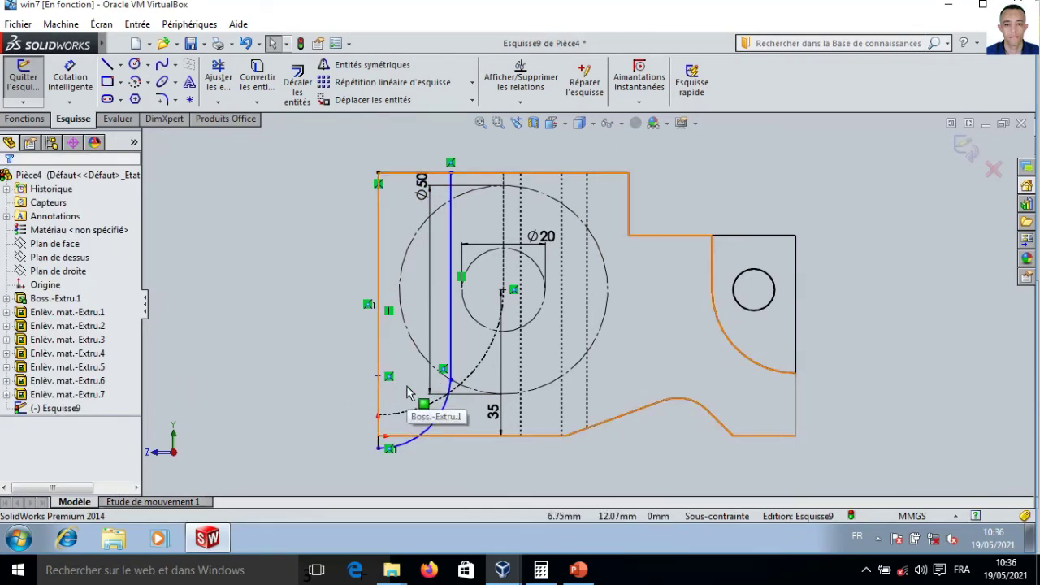
# - Give the arc a radius of 25 and drag the line-arc junction higher
pyautogui.click(69, 78)
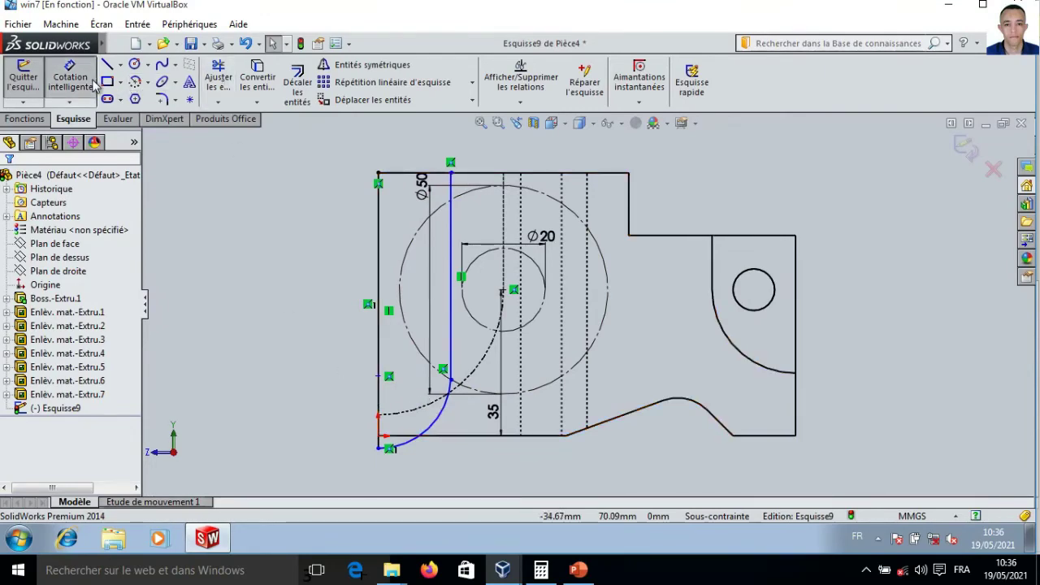
pyautogui.click(443, 416)
pyautogui.click(459, 483)
pyautogui.write('25')
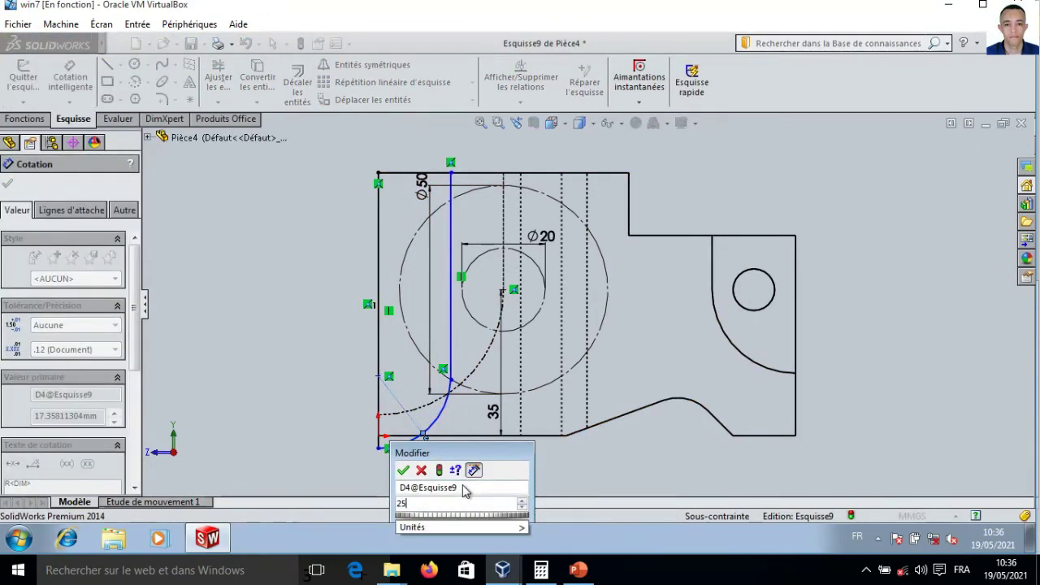
pyautogui.press('Return')
pyautogui.press('Escape')
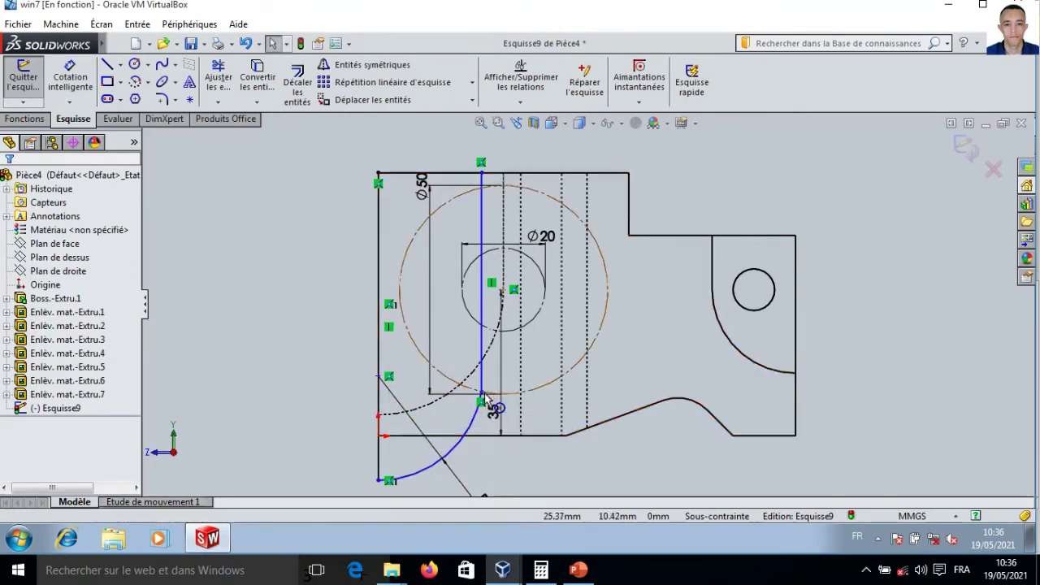
pyautogui.moveTo(482, 394); pyautogui.dragTo(441, 371)
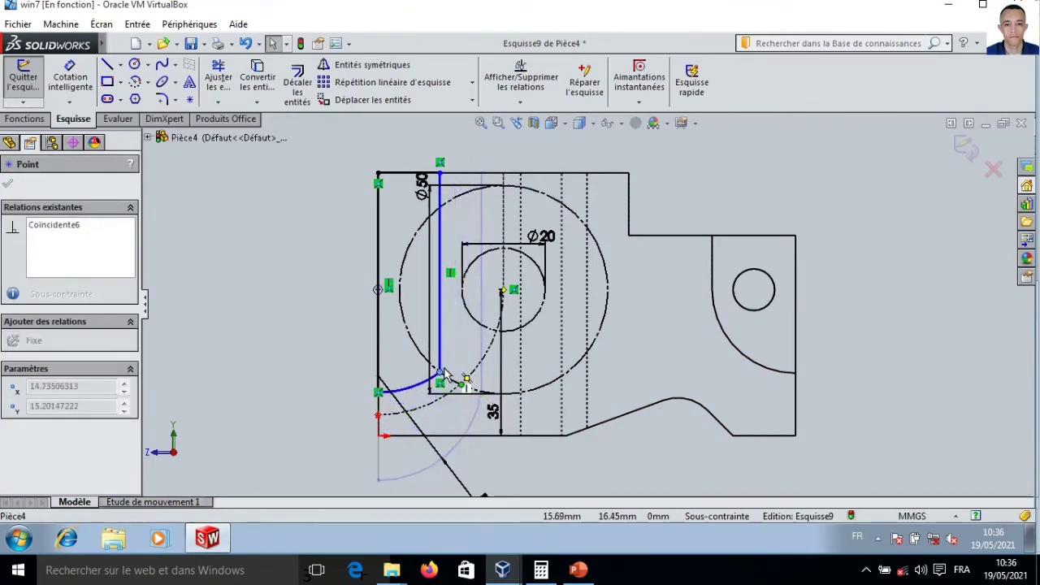
pyautogui.click(490, 485)
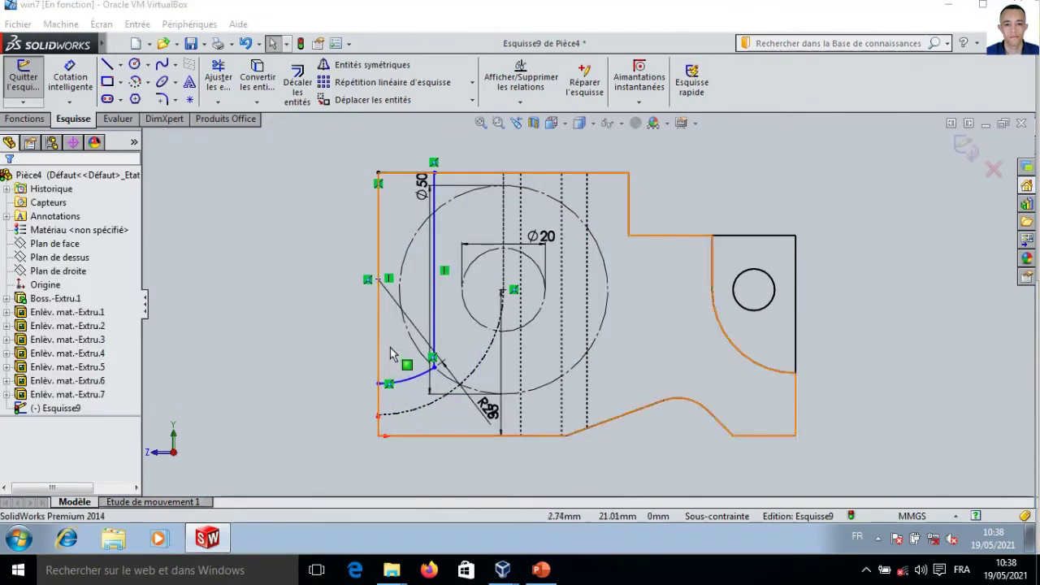
# - Align the arc centre horizontally with the Ø20 circle's centre to fully constrain the sketch
pyautogui.click(378, 280)
pyautogui.click(503, 290)
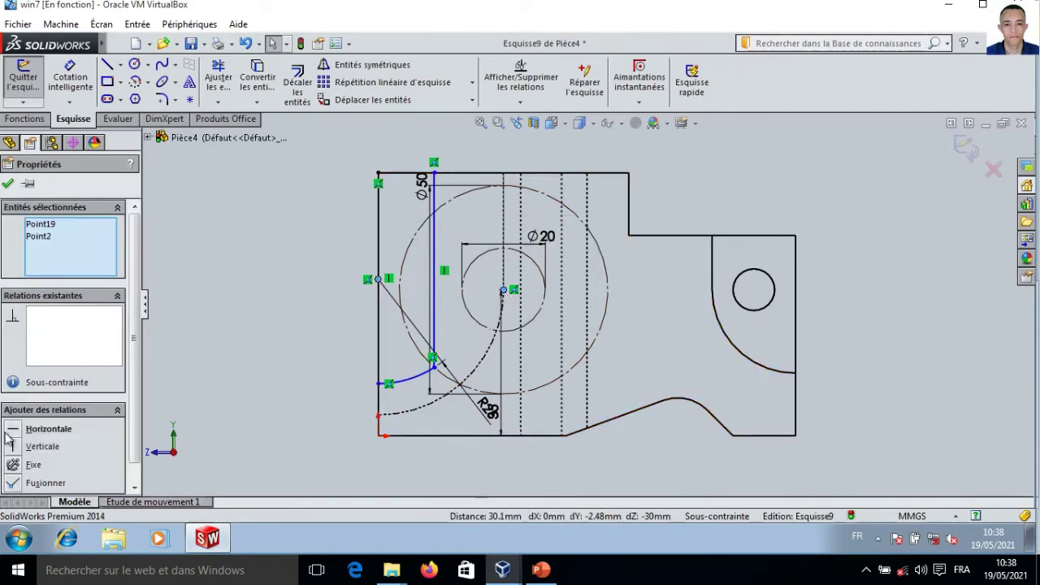
pyautogui.click(10, 433)
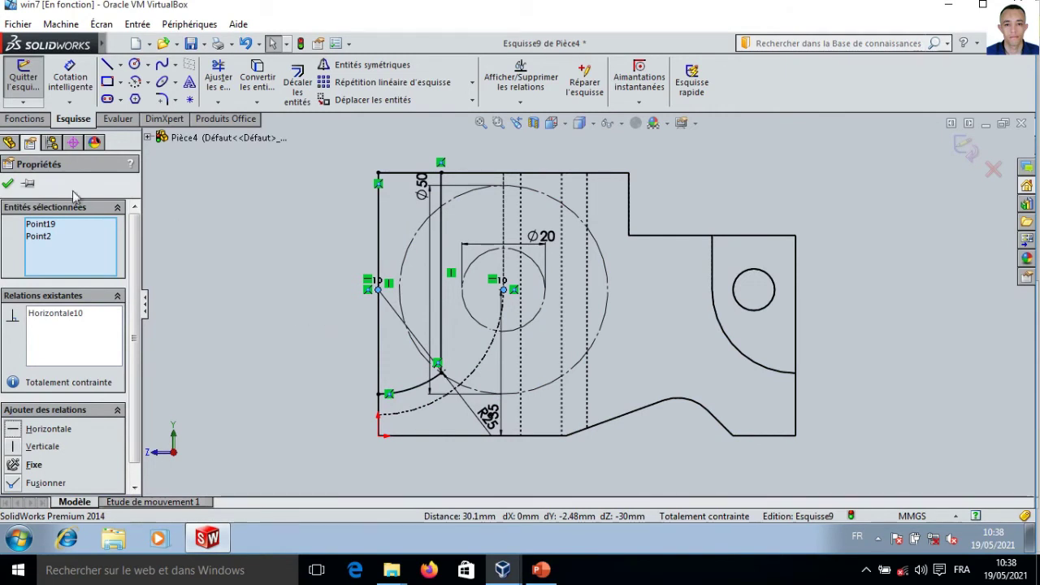
pyautogui.click(9, 186)
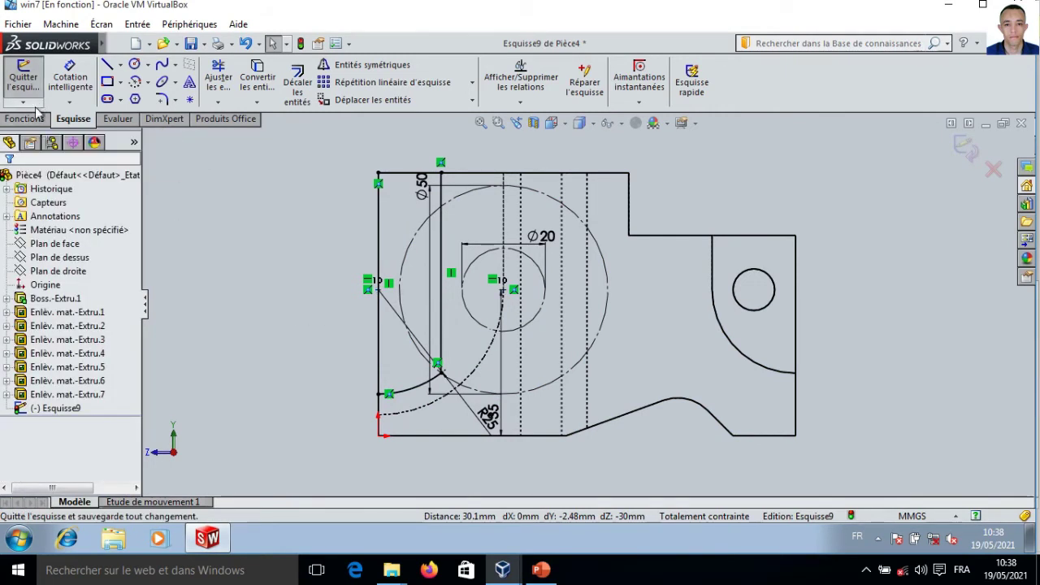
pyautogui.click(38, 120)
pyautogui.click(266, 77)
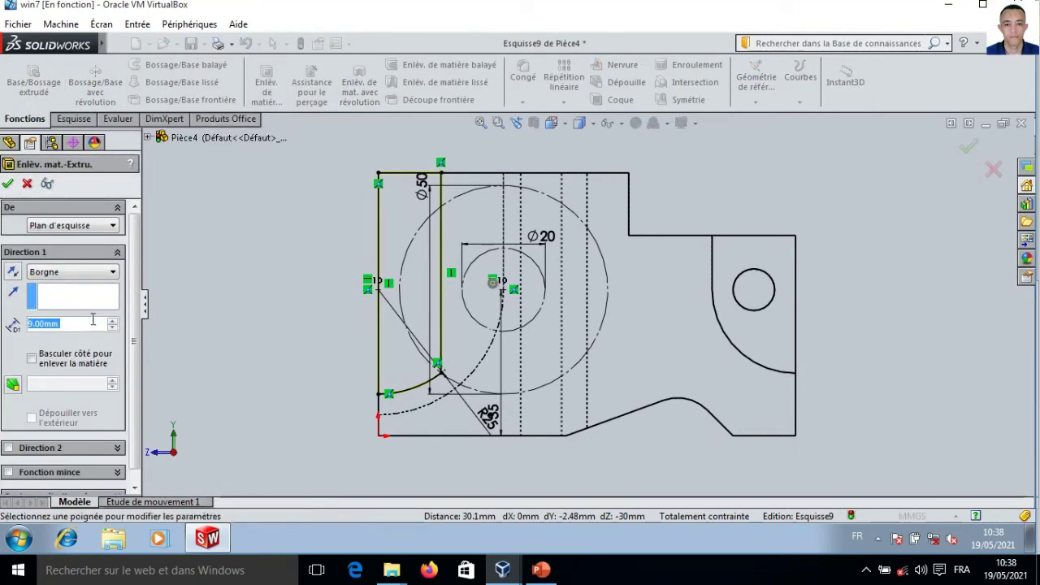
# - Confirm the 9 mm blind cut and view the part in isometric, shaded with edges
pyautogui.click(7, 185)
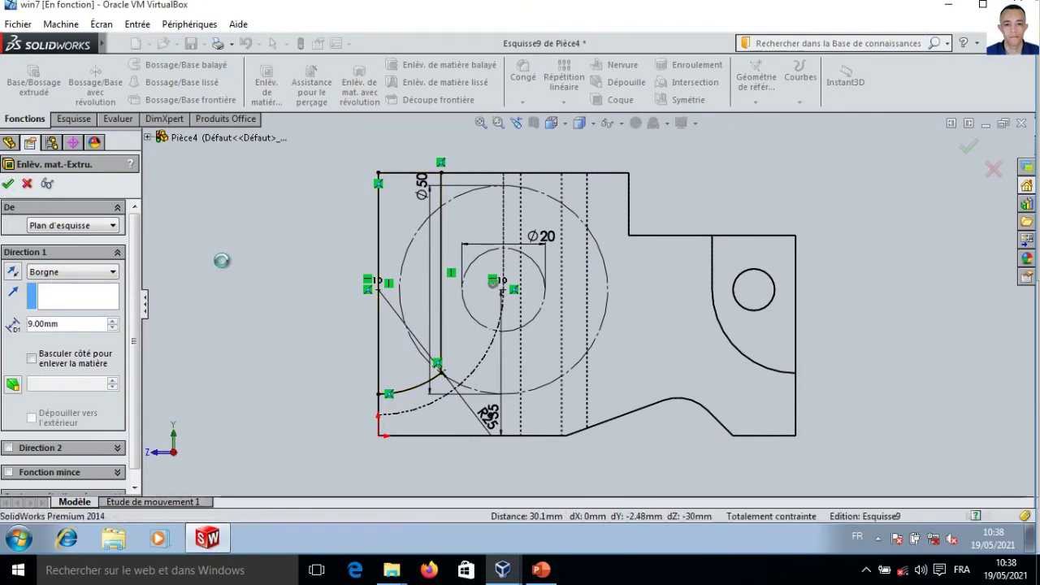
pyautogui.hotkey('ctrl', '7')
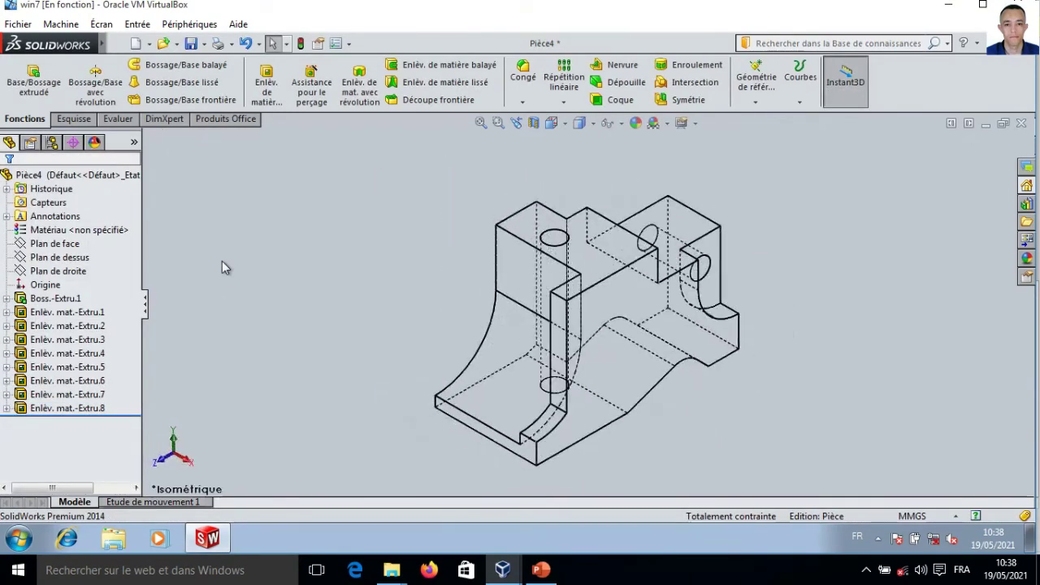
pyautogui.click(592, 124)
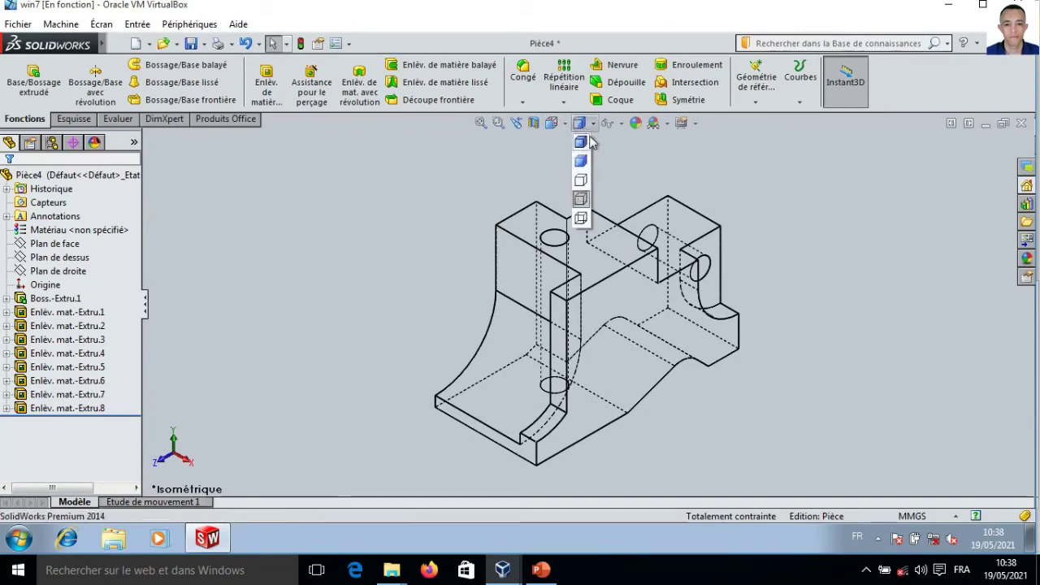
pyautogui.click(581, 143)
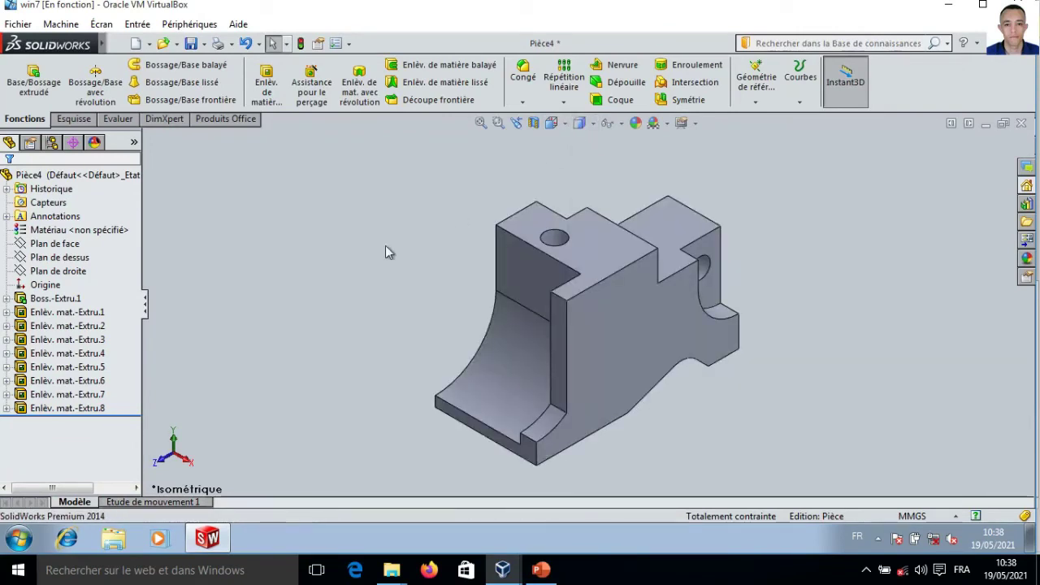
pyautogui.click(596, 330)
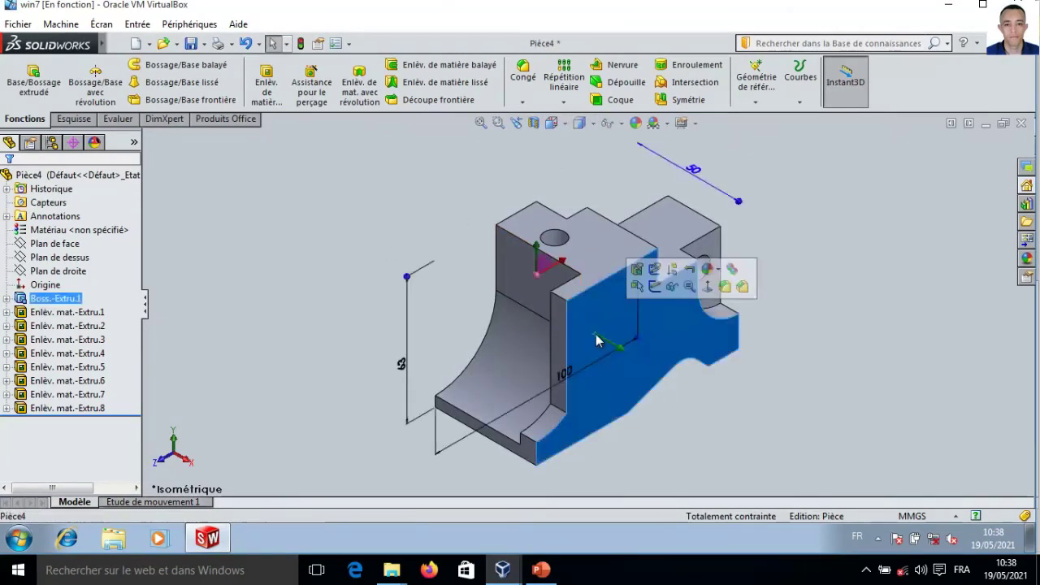
# - Start a new sketch on the front face with a circle, viewed normal to the plane
pyautogui.click(265, 82)
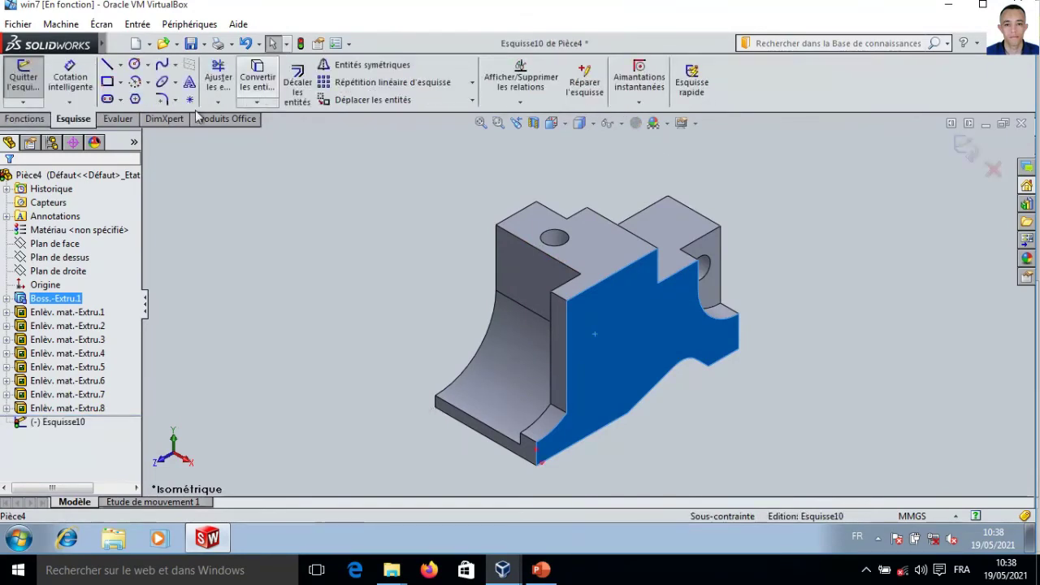
pyautogui.click(134, 67)
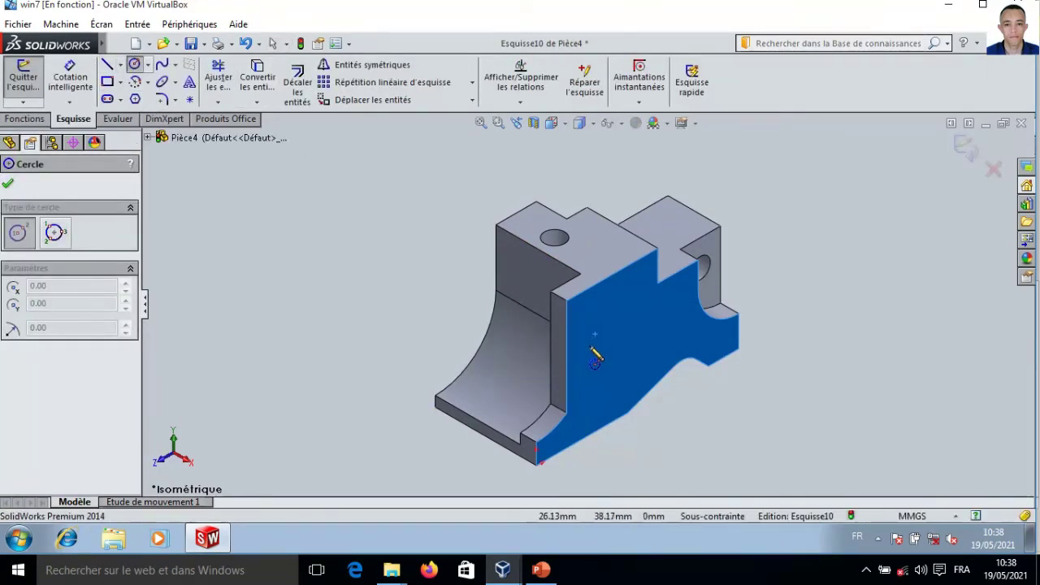
pyautogui.click(590, 346)
pyautogui.press('Escape')
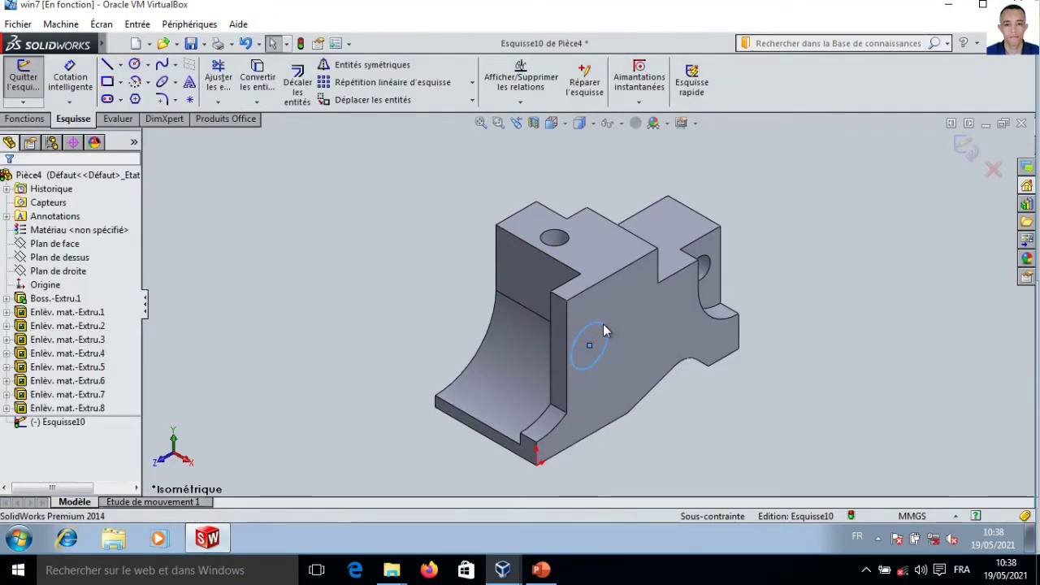
pyautogui.rightClick(72, 423)
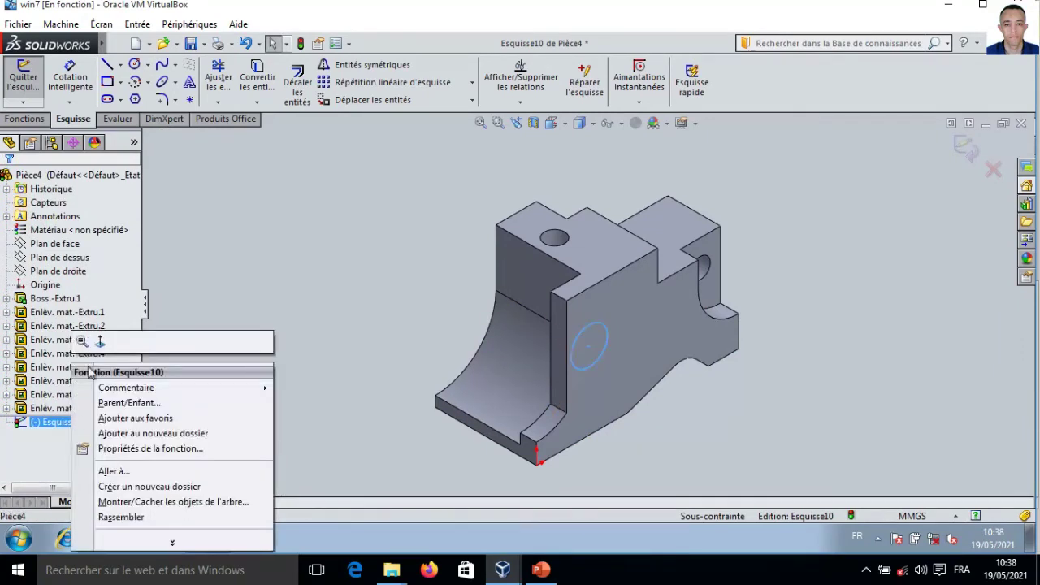
pyautogui.click(103, 341)
# - Dimension the circle to Ø50 with its centre 35 mm above the bottom edge
pyautogui.click(317, 297)
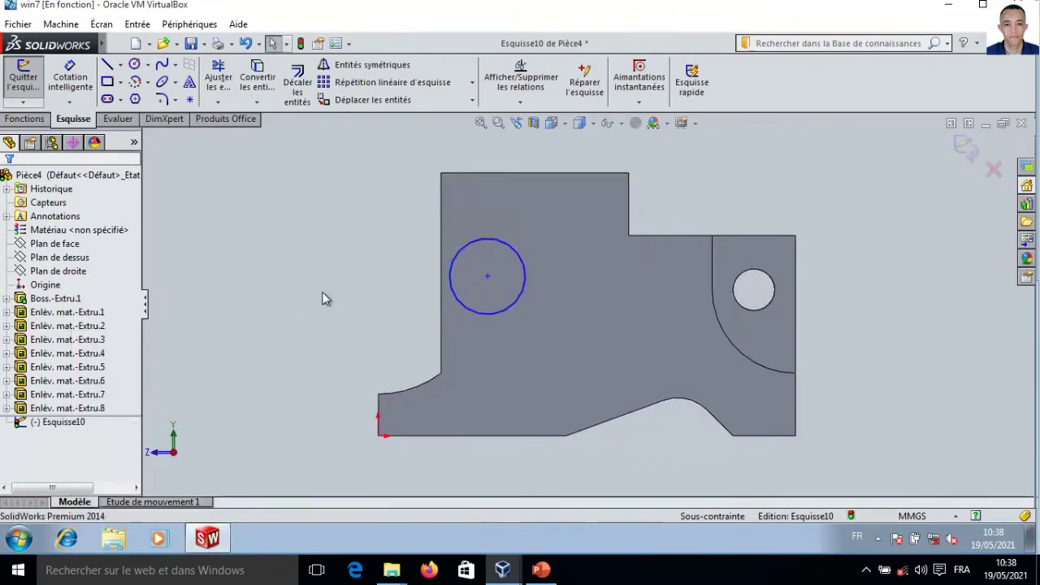
pyautogui.click(70, 77)
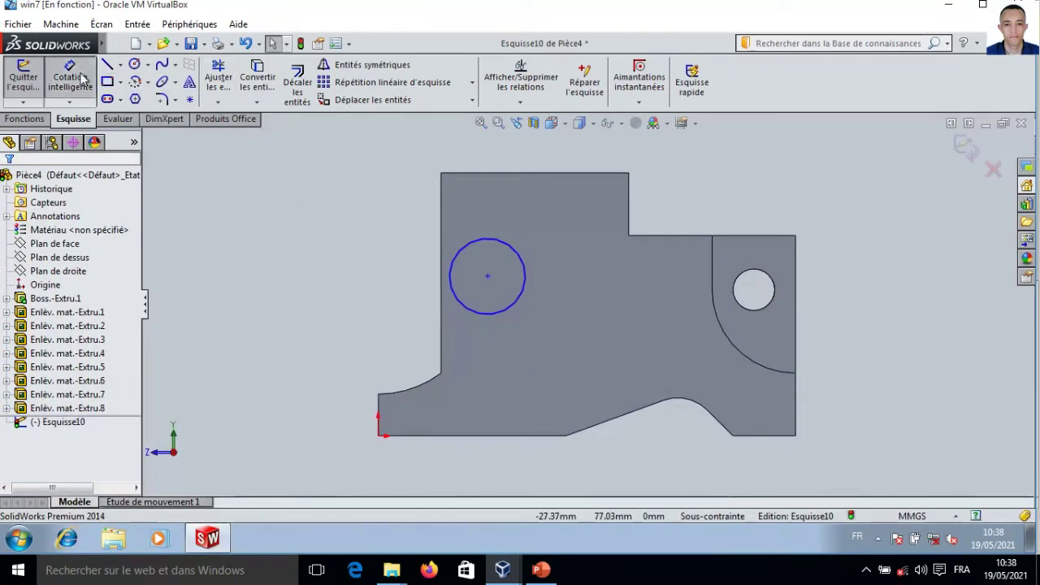
pyautogui.click(478, 240)
pyautogui.click(476, 201)
pyautogui.write('50')
pyautogui.press('Return')
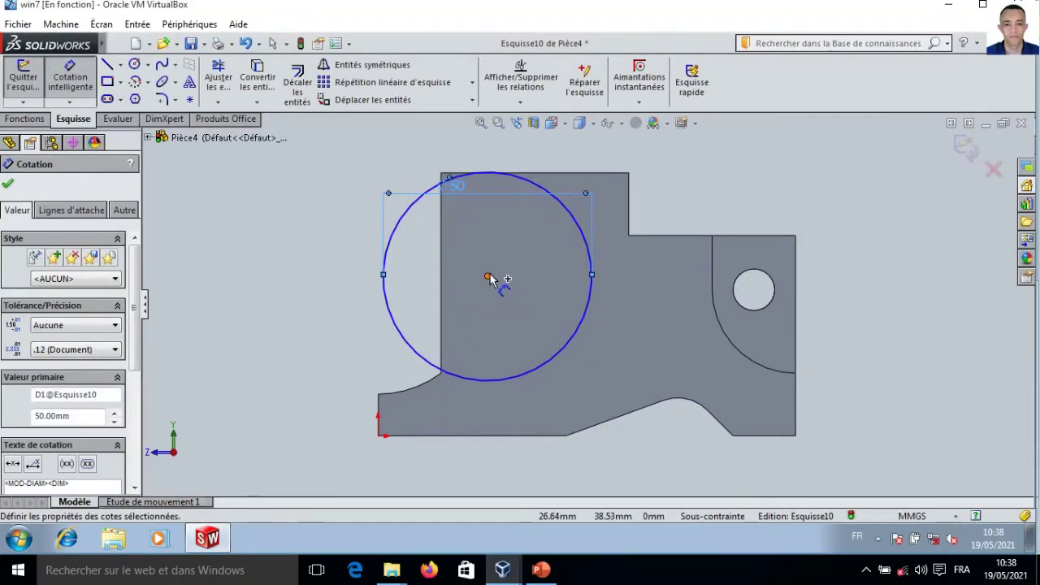
pyautogui.click(487, 277)
pyautogui.click(484, 437)
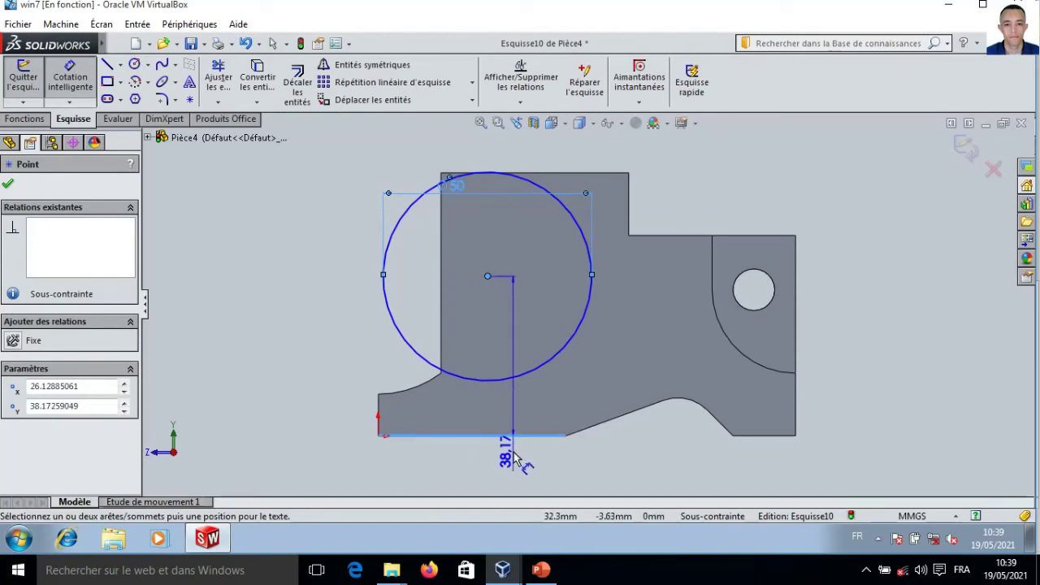
pyautogui.click(498, 449)
pyautogui.write('35')
pyautogui.press('Return')
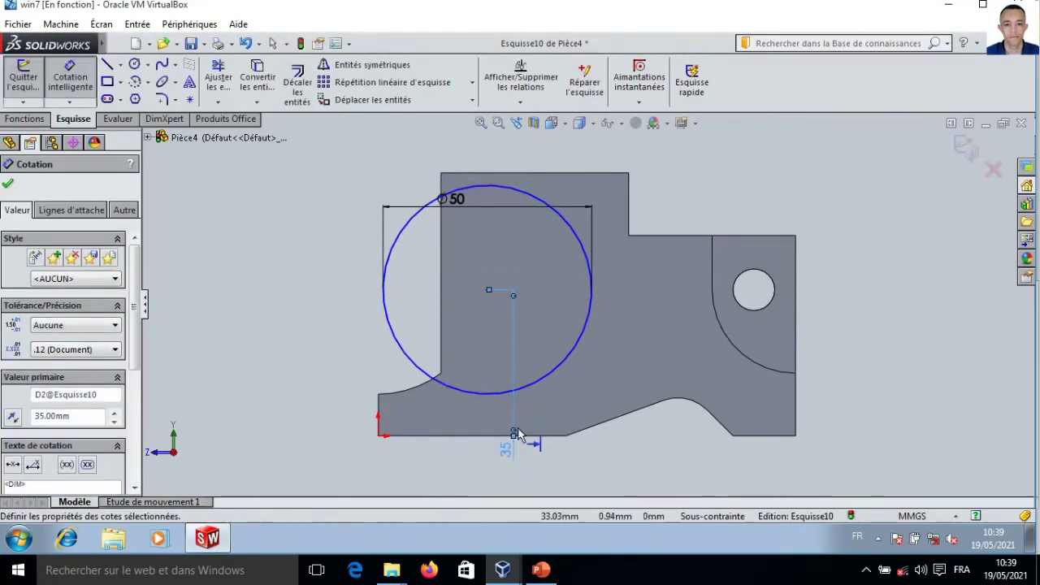
pyautogui.press('Escape')
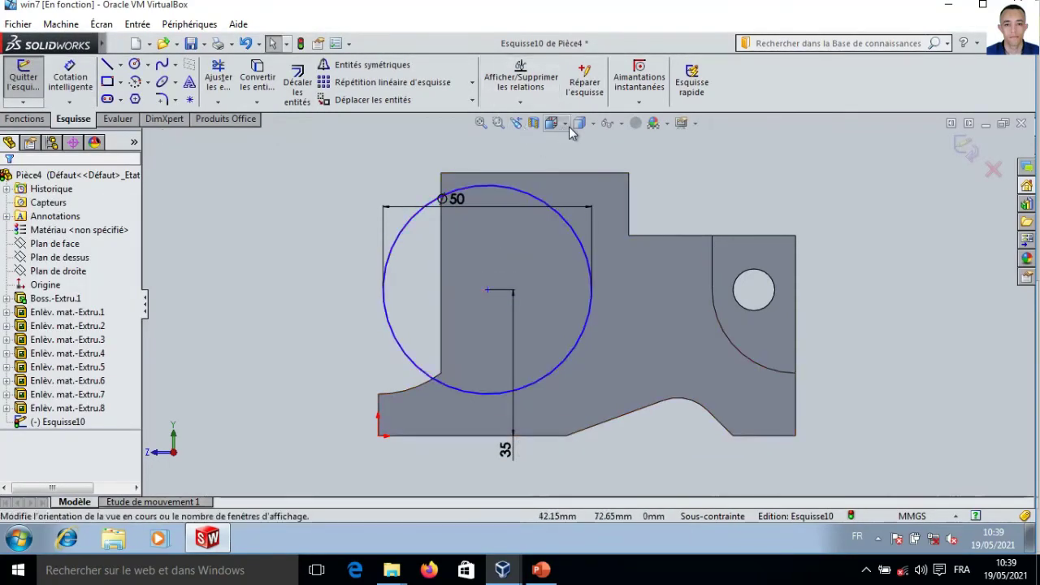
# - Show hidden edges and make the Ø50 circle's centre coincident with a hidden edge
pyautogui.click(593, 123)
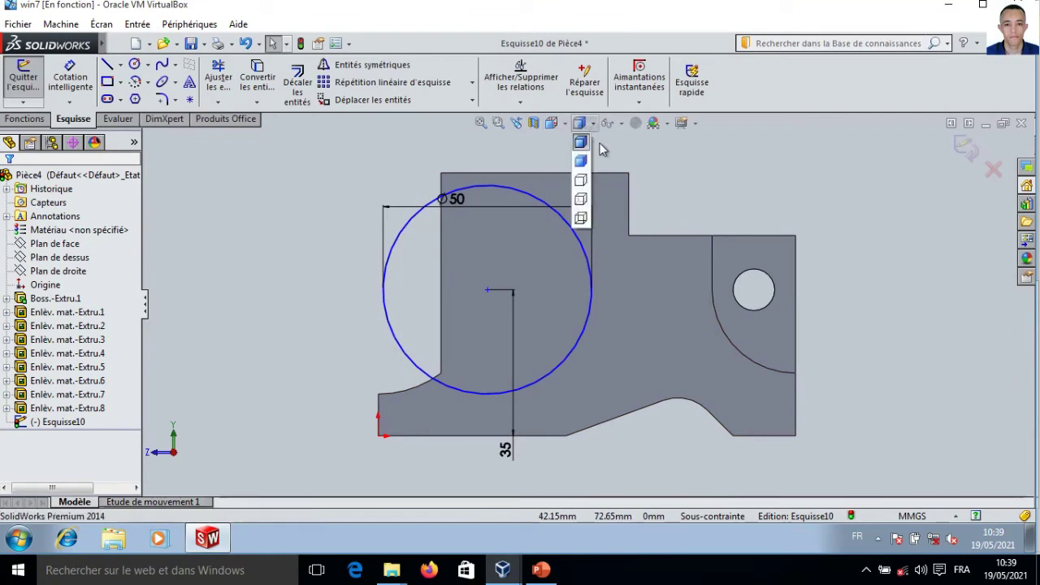
pyautogui.click(581, 199)
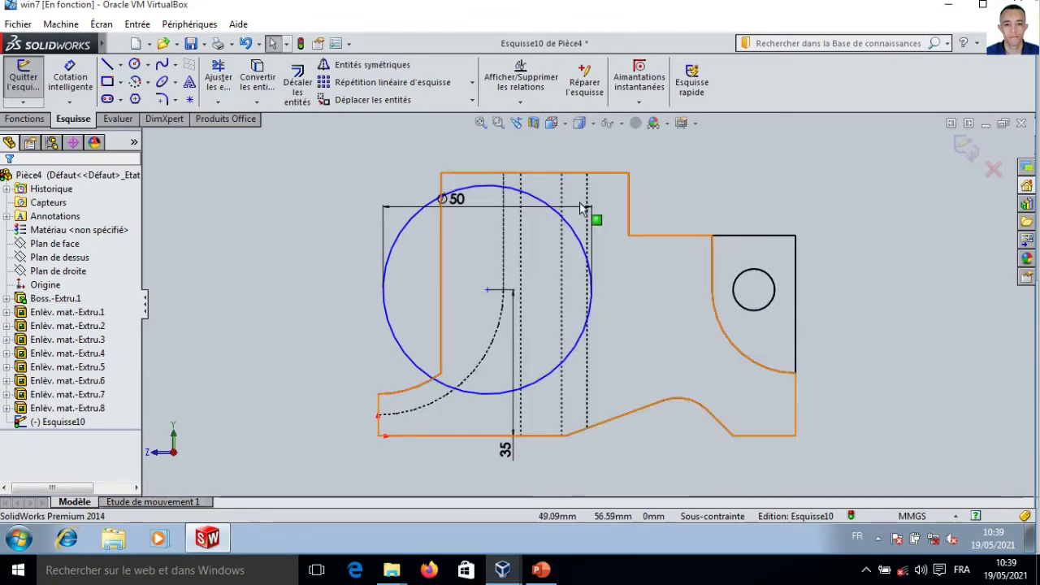
pyautogui.click(505, 280)
pyautogui.keyDown('ctrl'); pyautogui.click(504, 278); pyautogui.keyUp('ctrl')
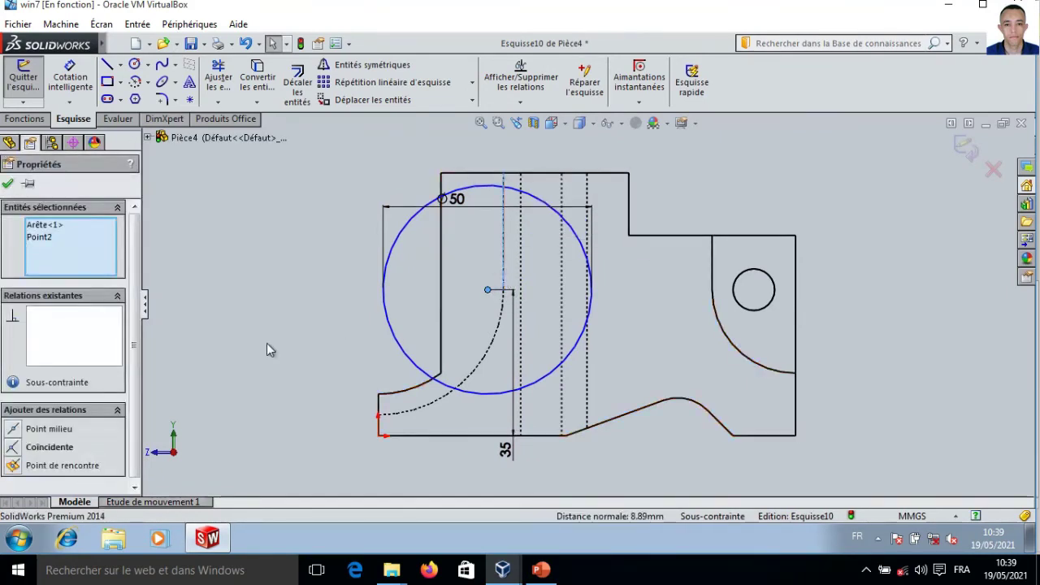
pyautogui.click(17, 448)
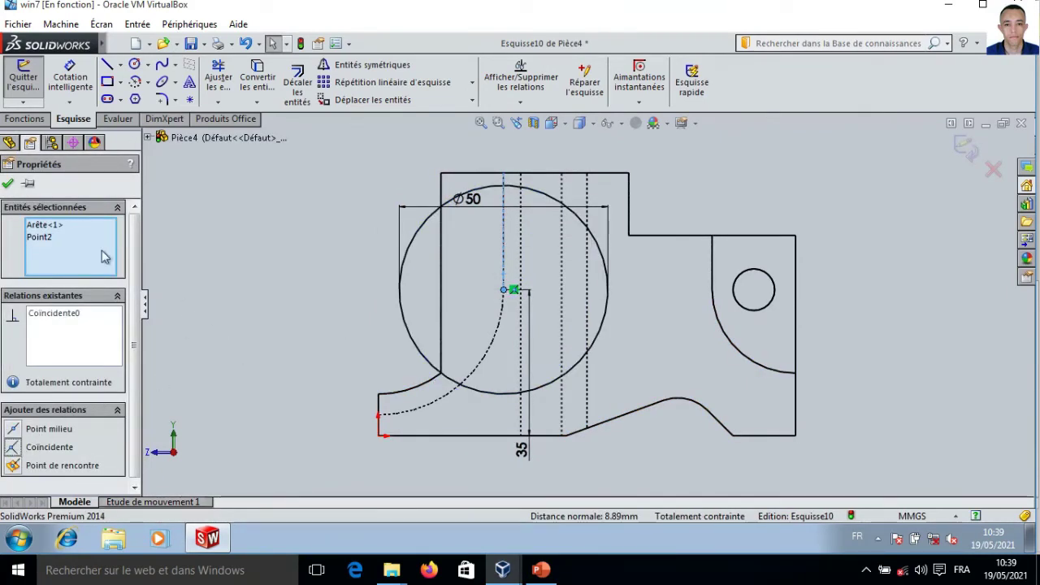
pyautogui.click(9, 183)
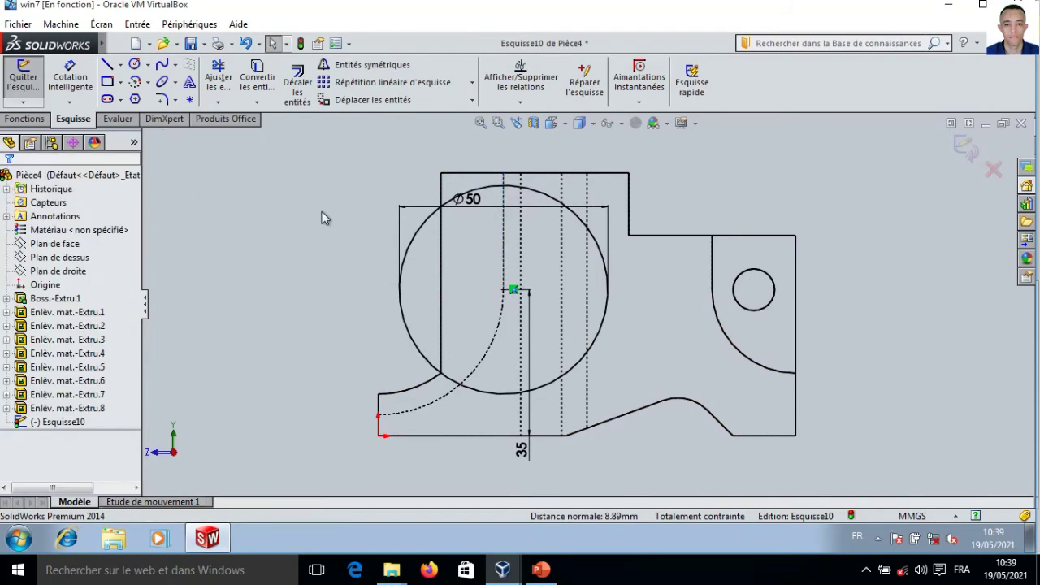
# - Sketch short lines along the top edge and down the upper-left corner
pyautogui.click(107, 64)
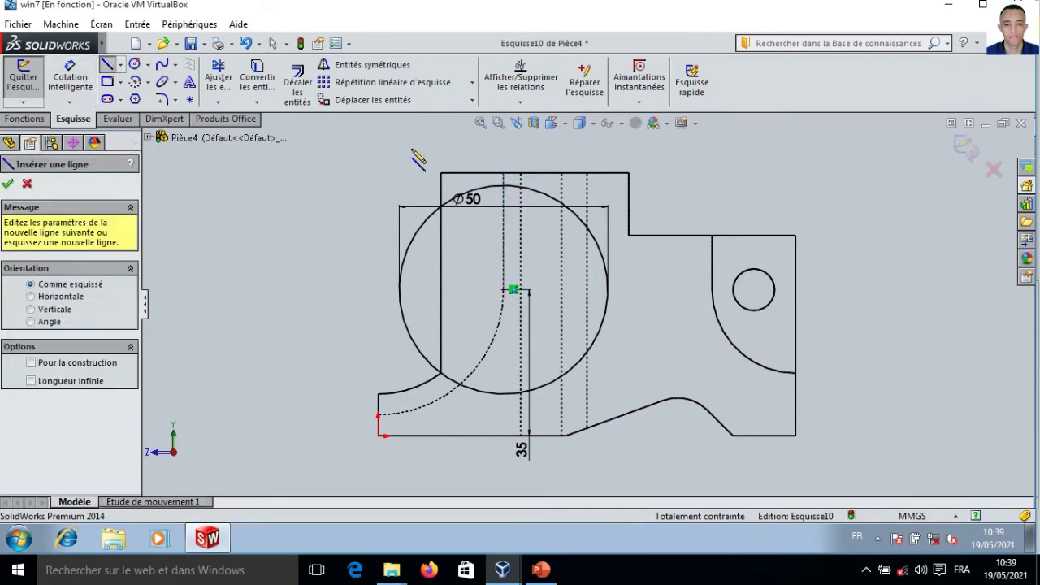
pyautogui.click(504, 174)
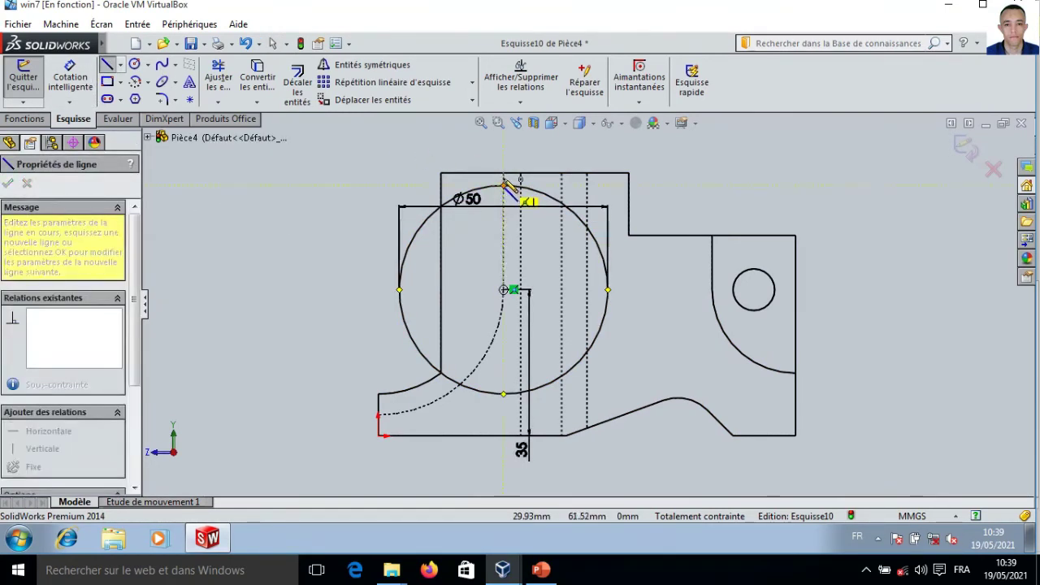
pyautogui.click(441, 174)
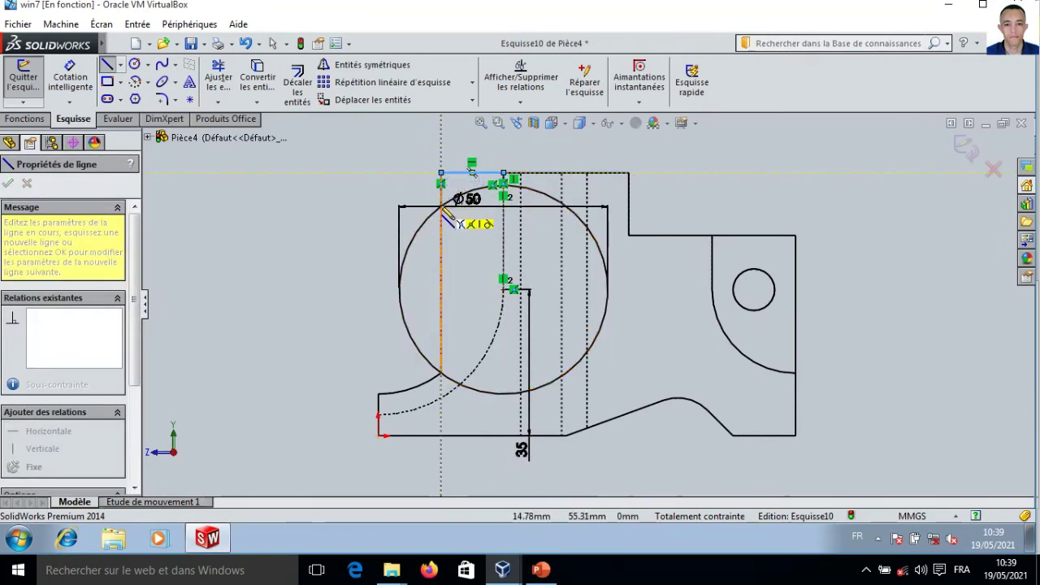
pyautogui.click(442, 210)
pyautogui.press('Return')
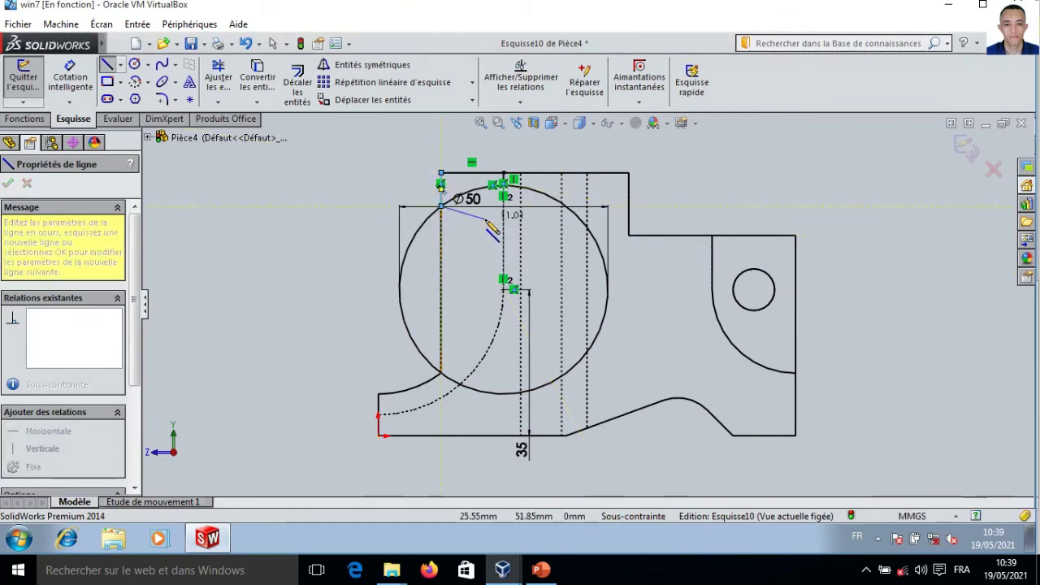
pyautogui.press('Escape')
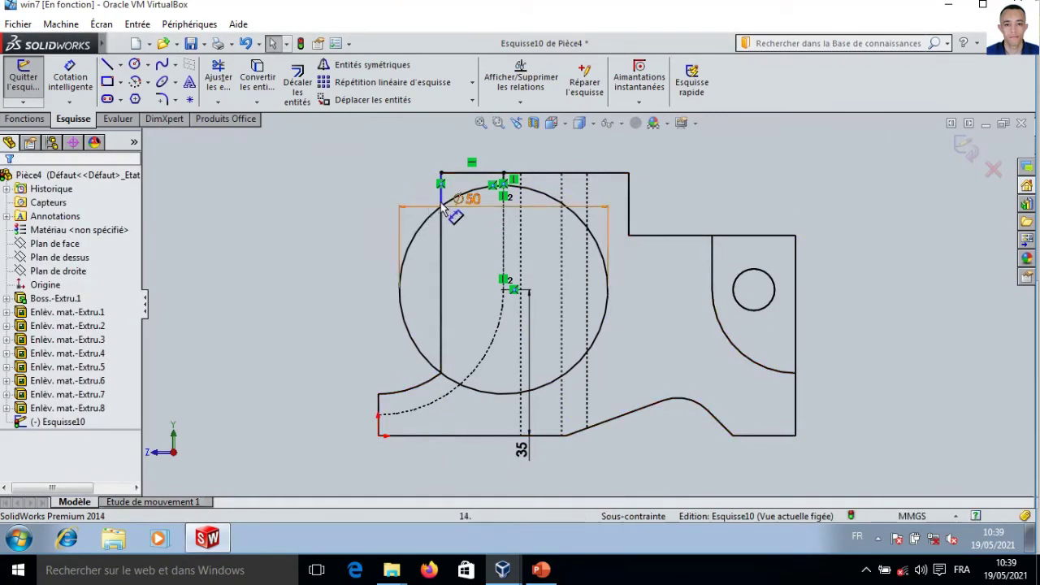
pyautogui.click(443, 206)
pyautogui.click(443, 208)
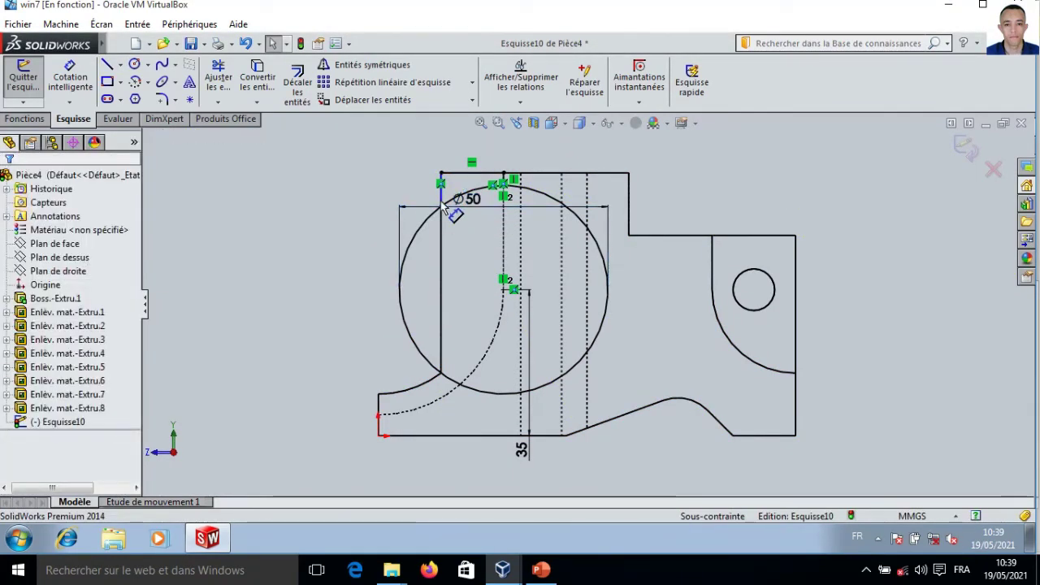
pyautogui.click(480, 208)
pyautogui.press('Escape')
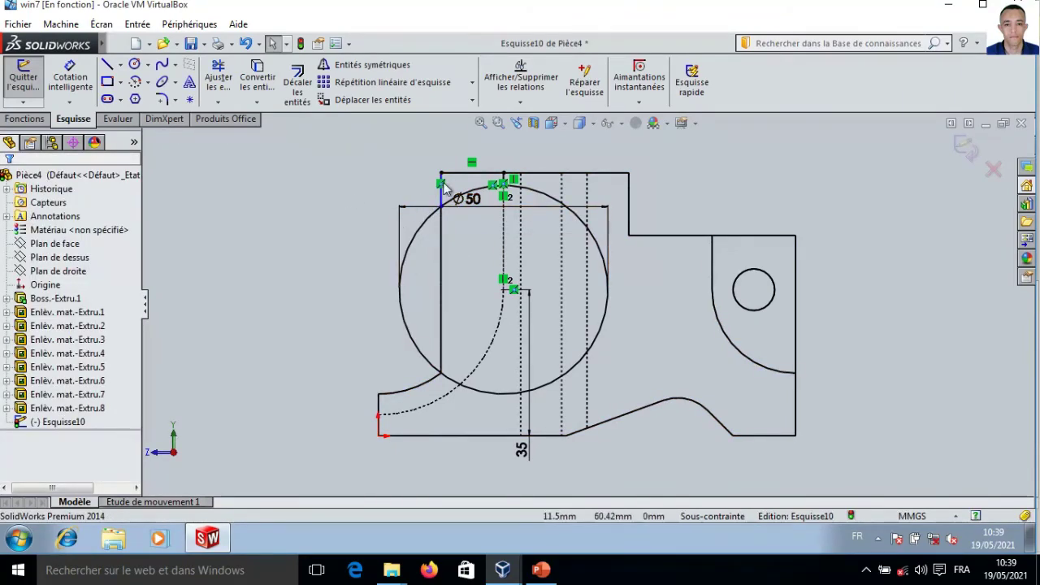
# - Attach the short line's endpoint to the circle with Coïncidente and make the line vertical
pyautogui.moveTo(463, 203); pyautogui.dragTo(467, 253)
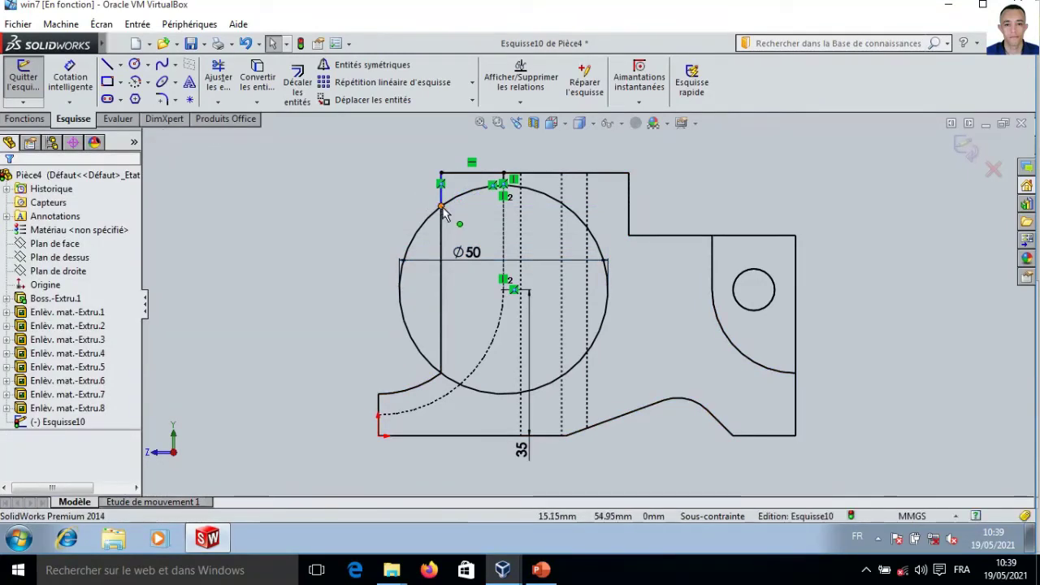
pyautogui.moveTo(441, 207); pyautogui.dragTo(400, 199)
pyautogui.click(410, 239)
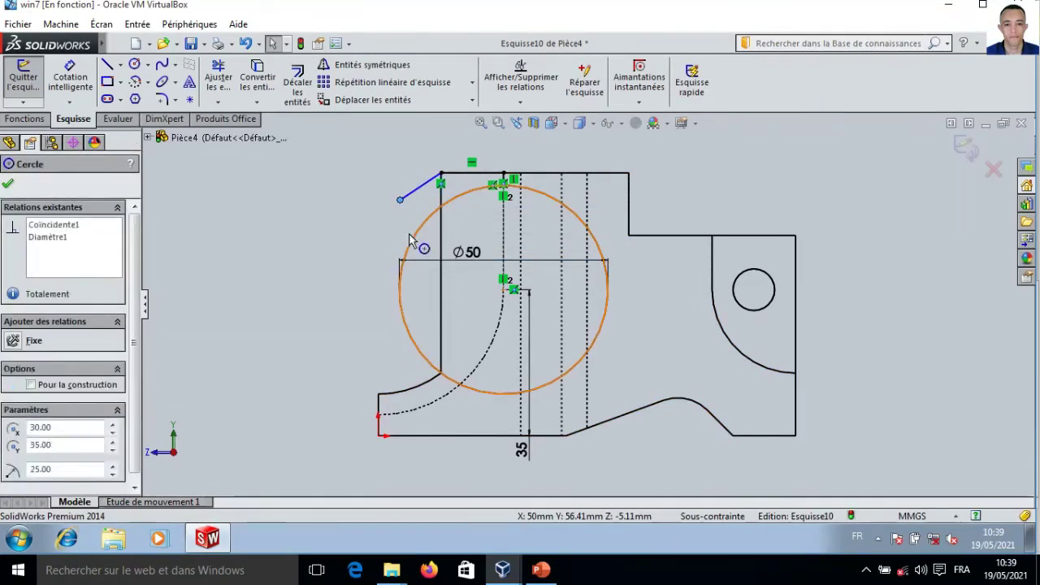
pyautogui.keyDown('ctrl'); pyautogui.click(410, 240); pyautogui.keyUp('ctrl')
pyautogui.click(14, 449)
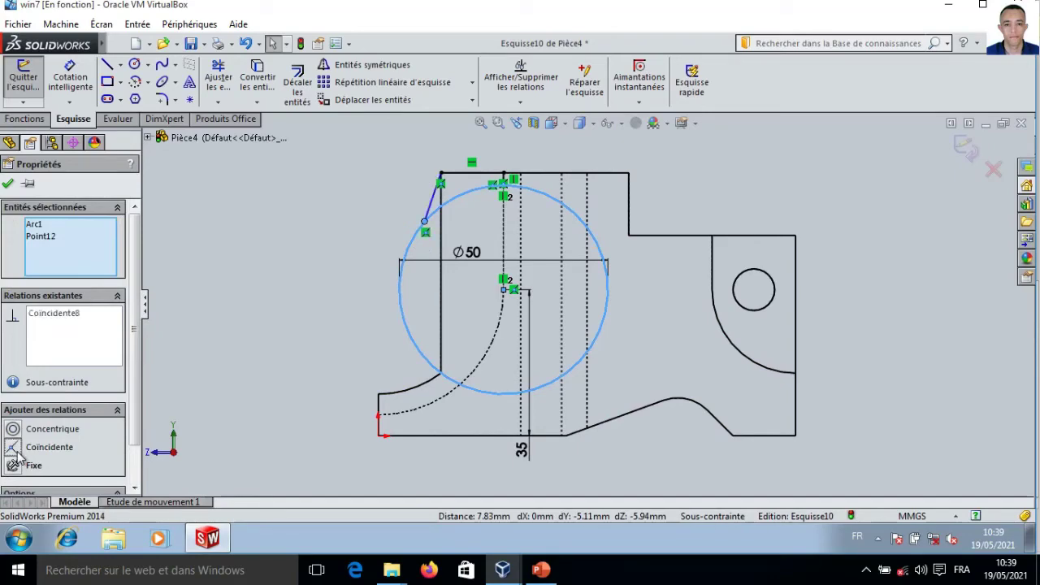
pyautogui.click(254, 203)
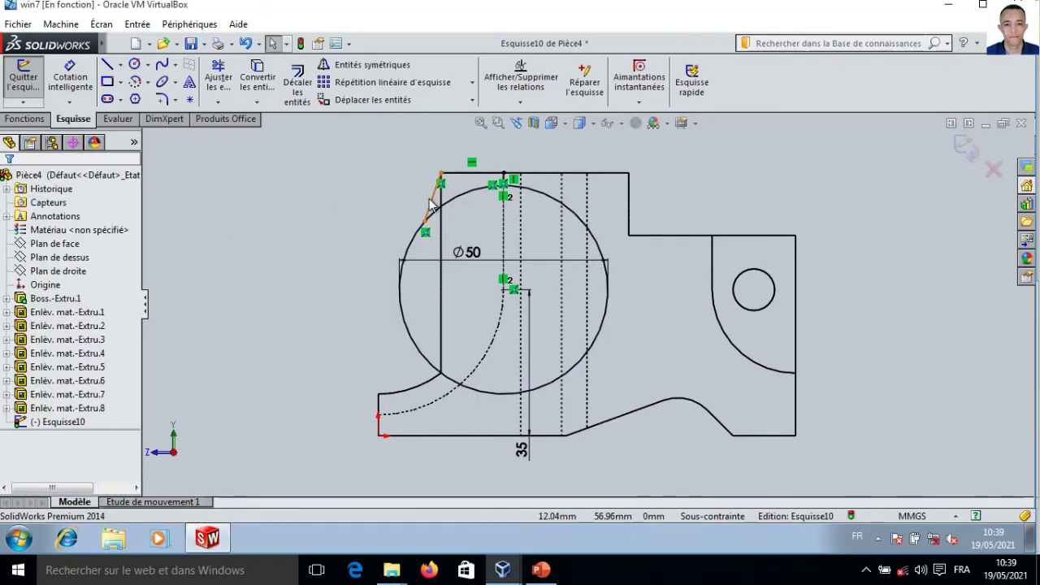
pyautogui.click(431, 197)
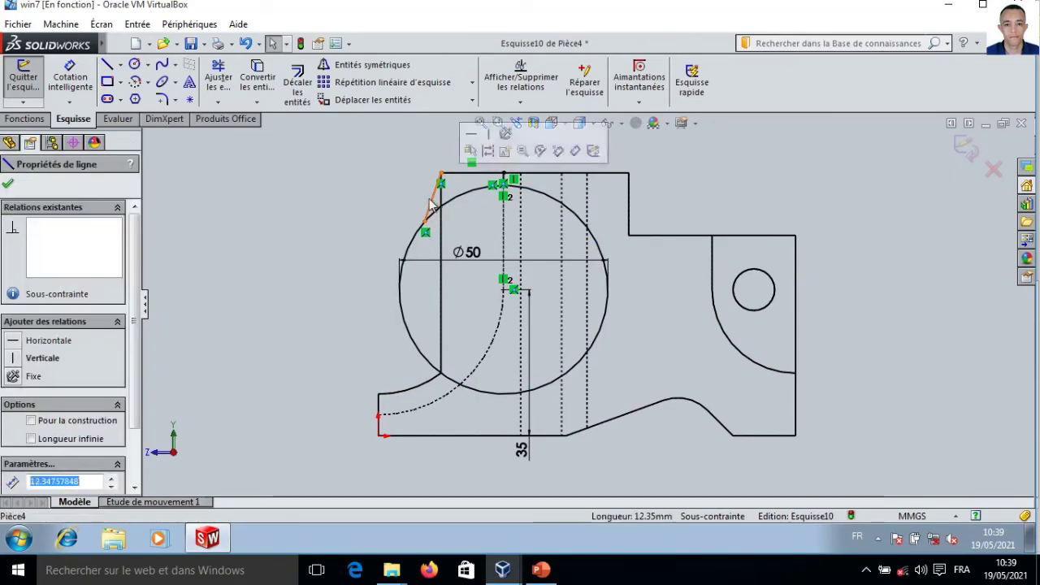
pyautogui.click(14, 358)
pyautogui.click(240, 303)
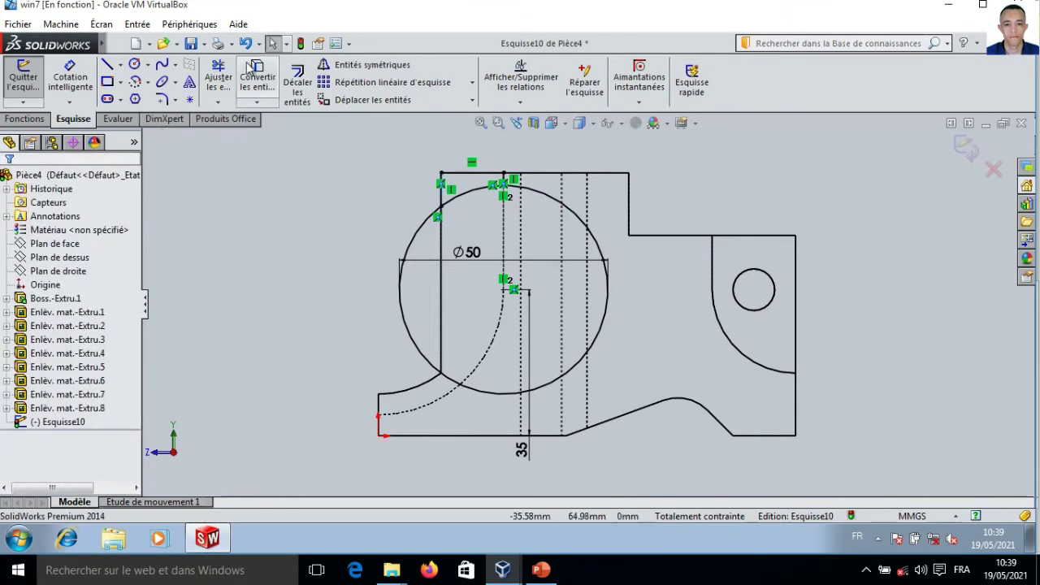
# - Trim away the circle's top arc and start an extruded cut from Esquisse10
pyautogui.click(218, 76)
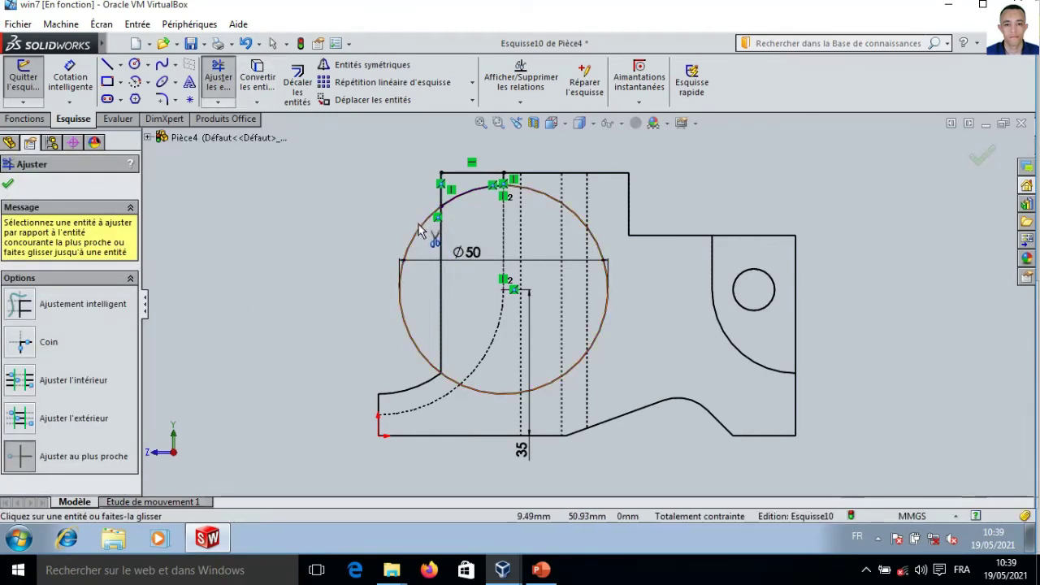
pyautogui.click(488, 195)
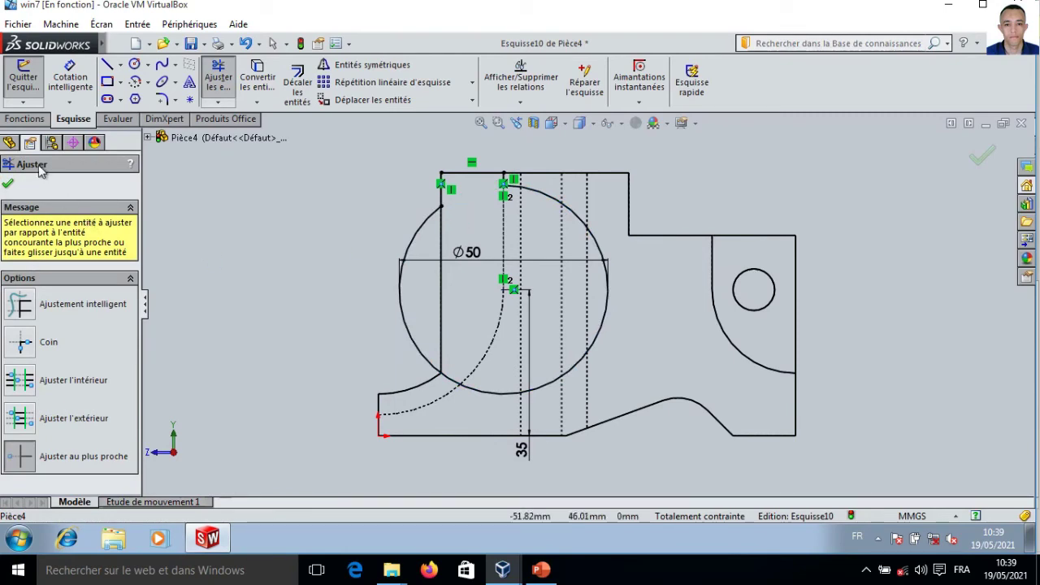
pyautogui.click(7, 187)
pyautogui.click(25, 119)
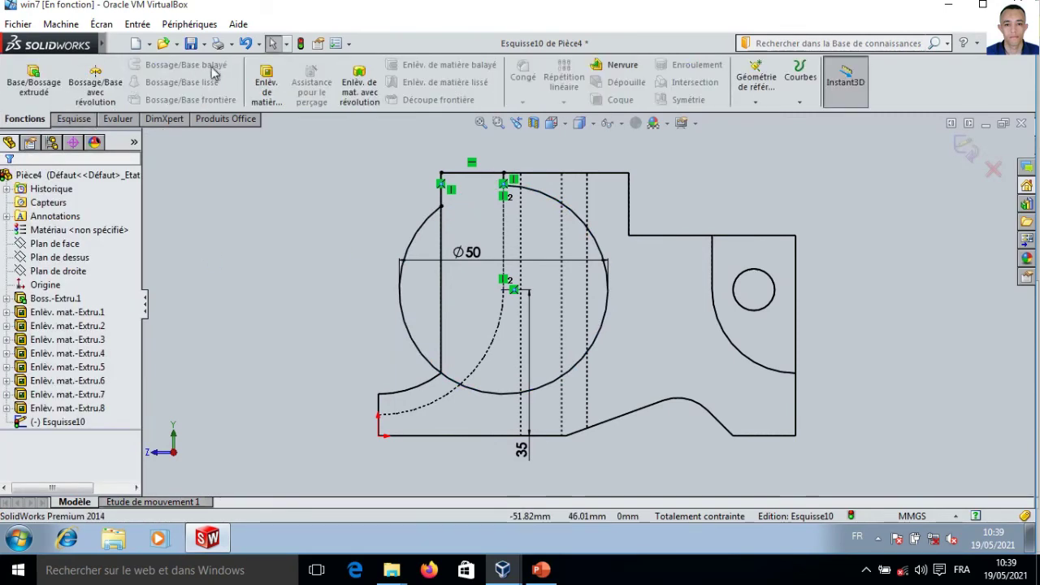
pyautogui.click(250, 76)
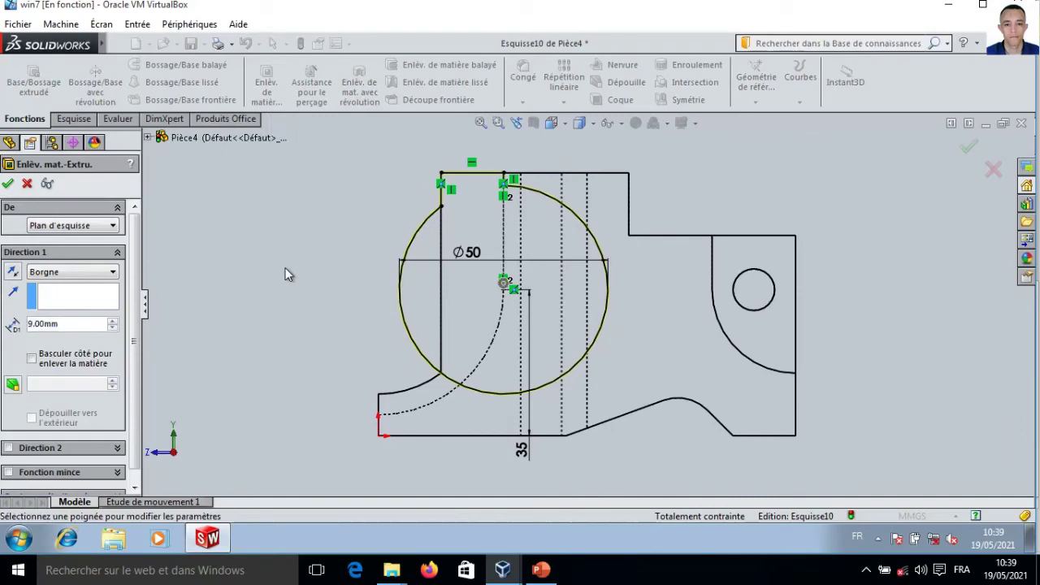
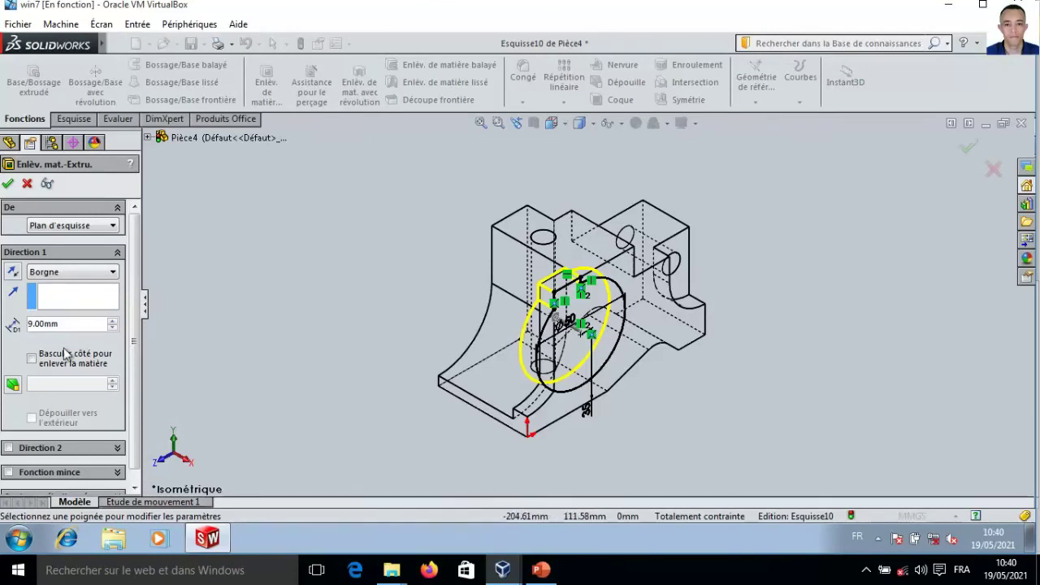
# - Finish the half-disc extruded cut at 13 mm depth in shaded-with-edges display, then view the reference drawing
pyautogui.write('13')
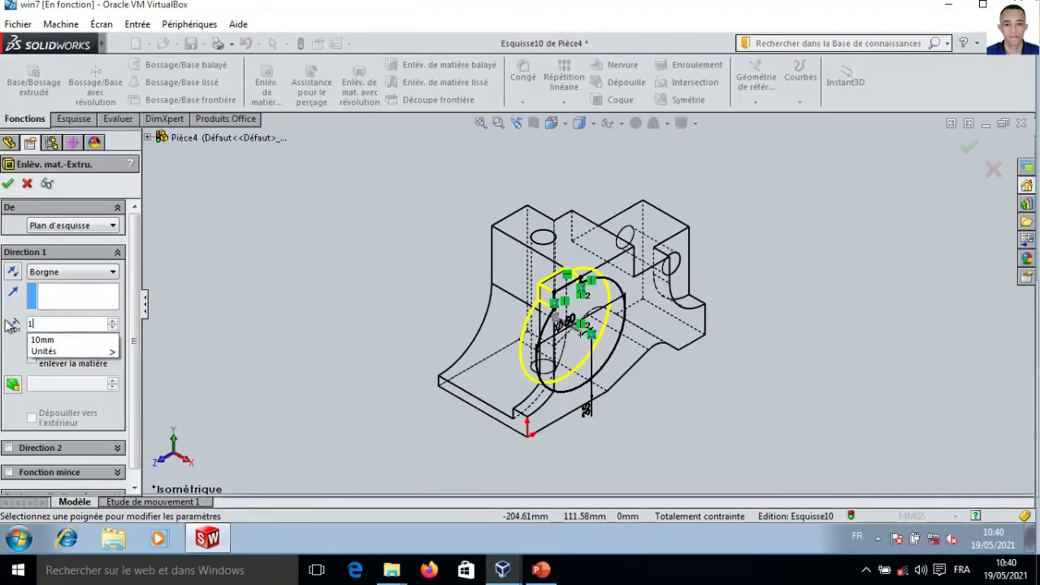
pyautogui.press('Return')
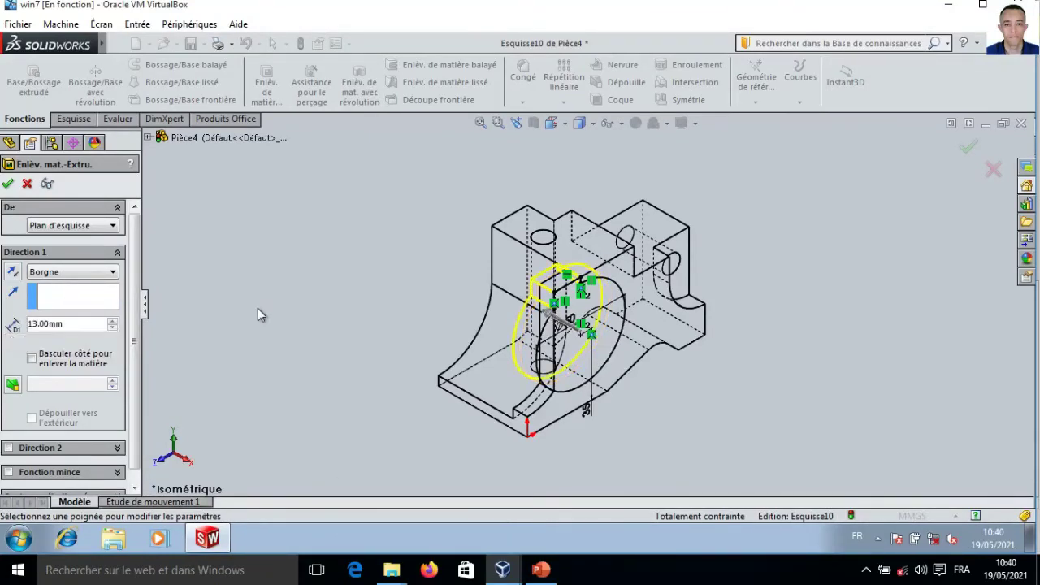
pyautogui.click(593, 123)
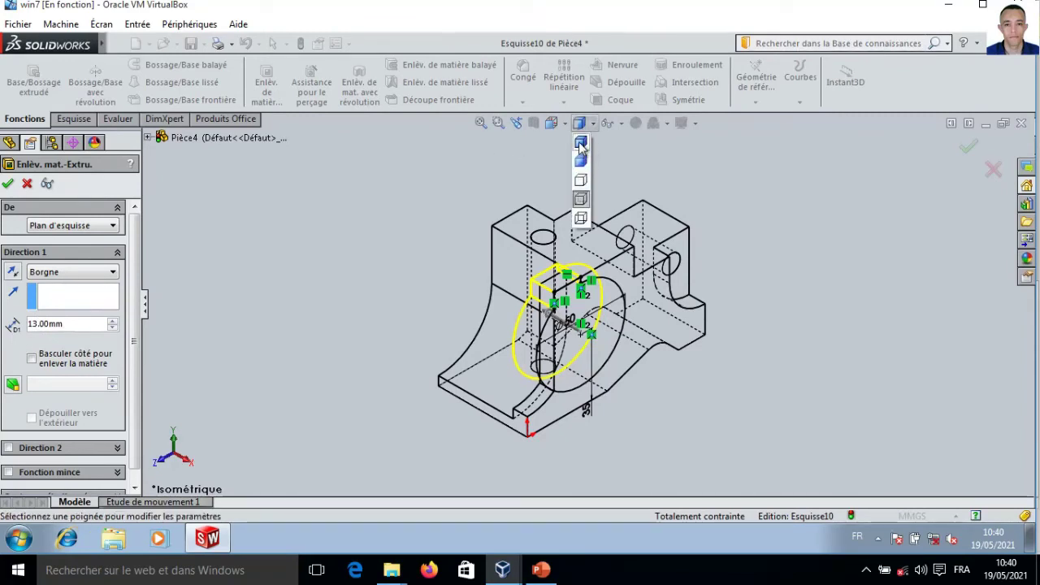
pyautogui.click(581, 142)
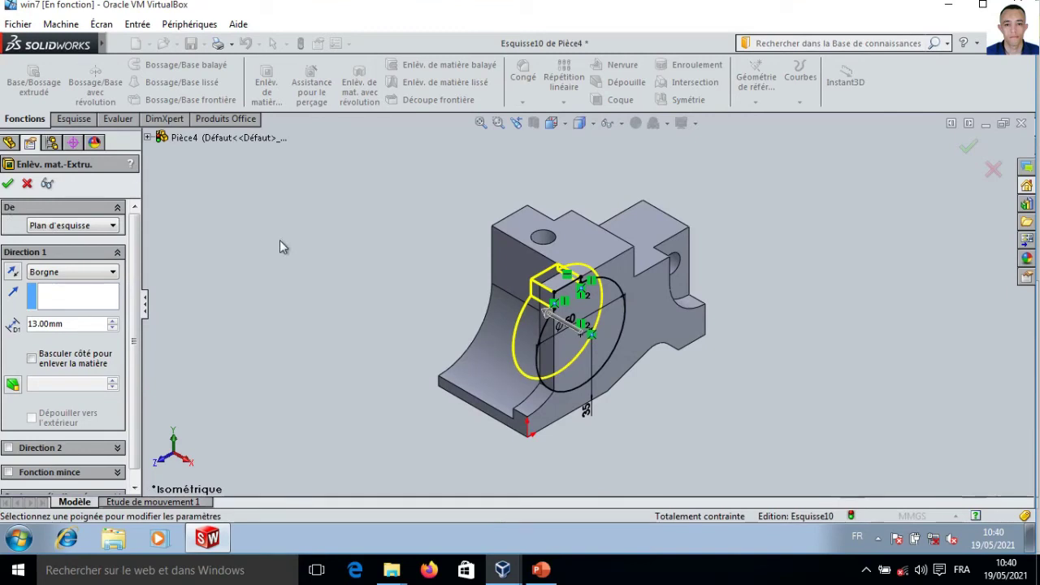
pyautogui.click(9, 184)
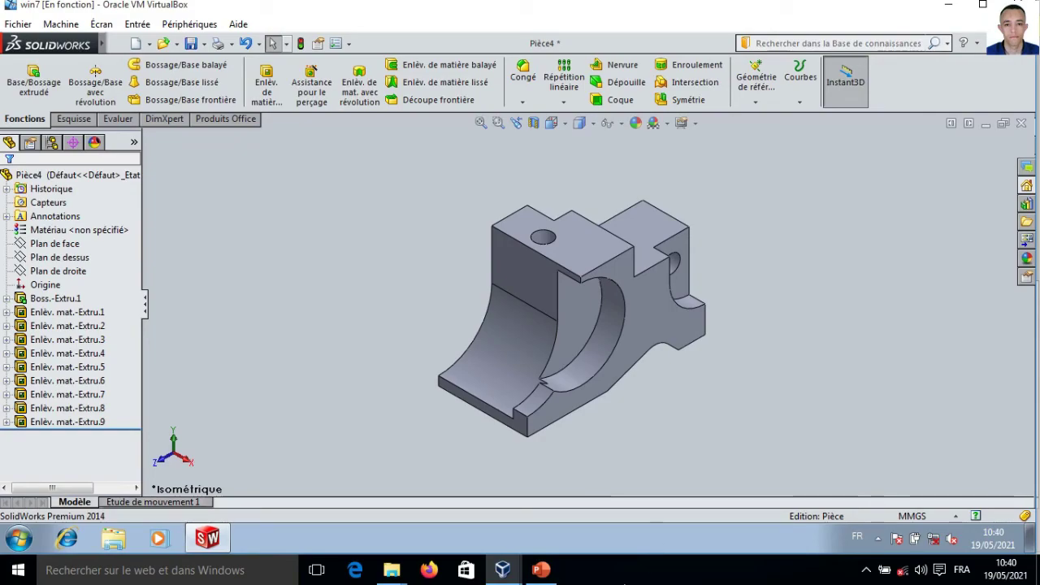
pyautogui.click(541, 569)
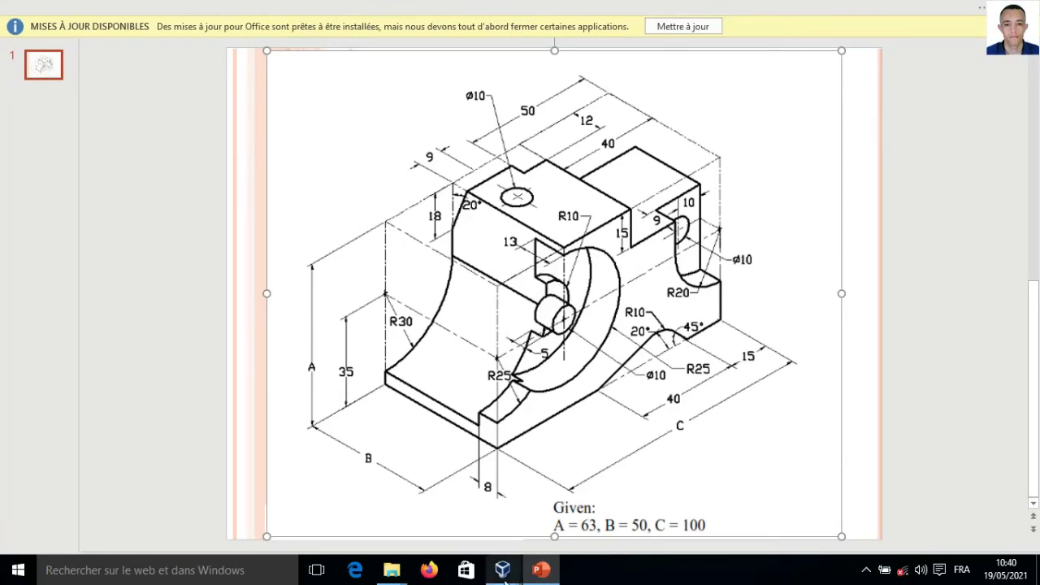
pyautogui.moveTo(502, 570)
pyautogui.click(581, 499)
pyautogui.click(569, 337)
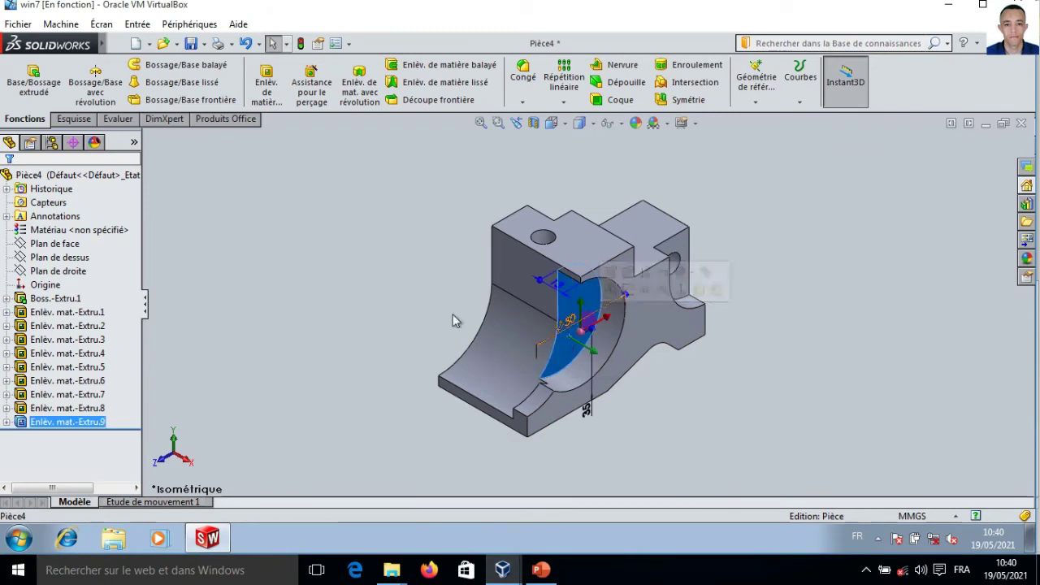
# - Sketch a circle on the cut face and dimension its diameter to 20 mm
pyautogui.click(52, 81)
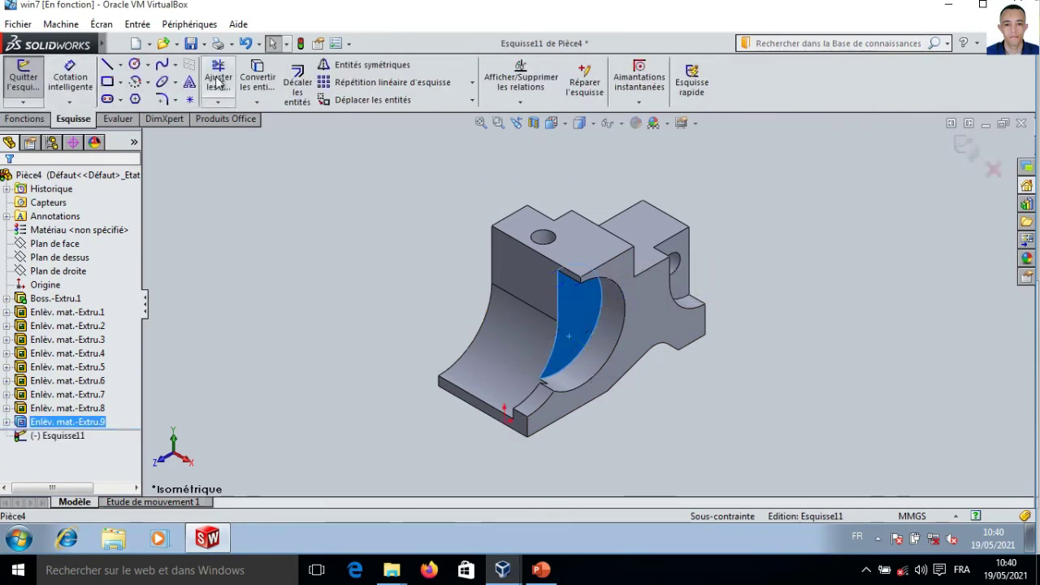
pyautogui.click(134, 64)
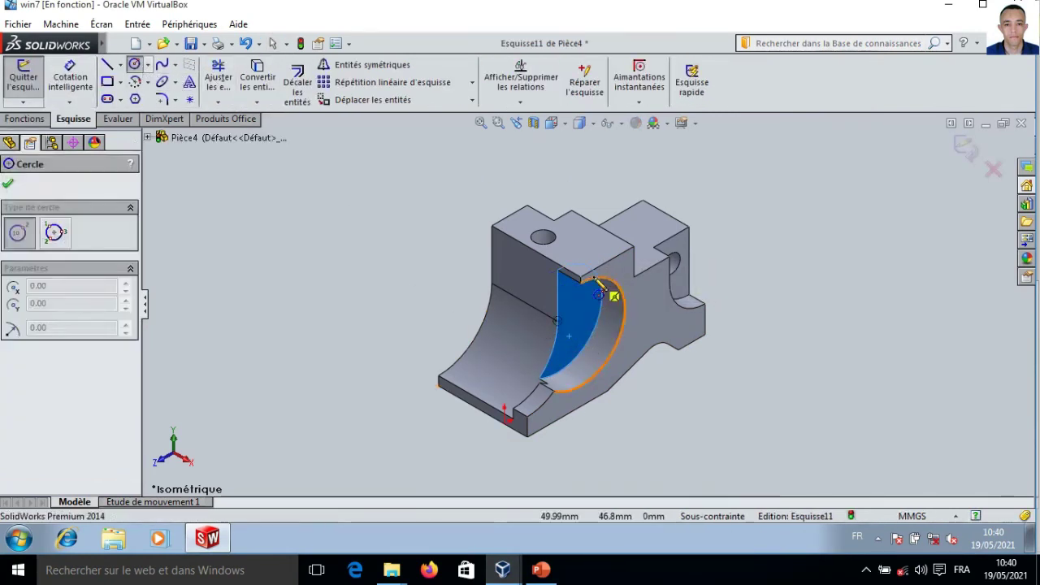
pyautogui.click(572, 323)
pyautogui.click(585, 317)
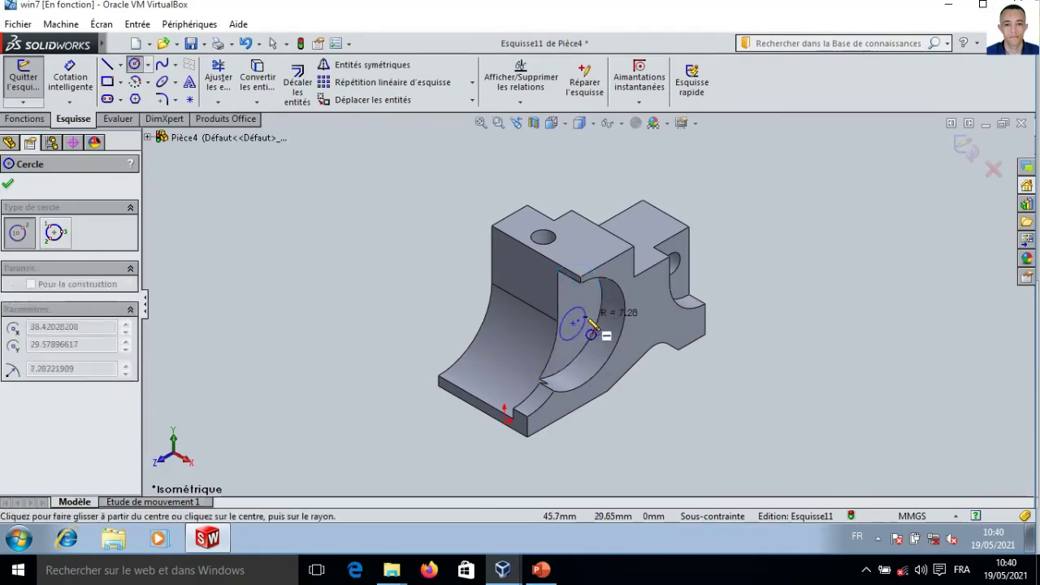
pyautogui.press('Escape')
pyautogui.click(70, 78)
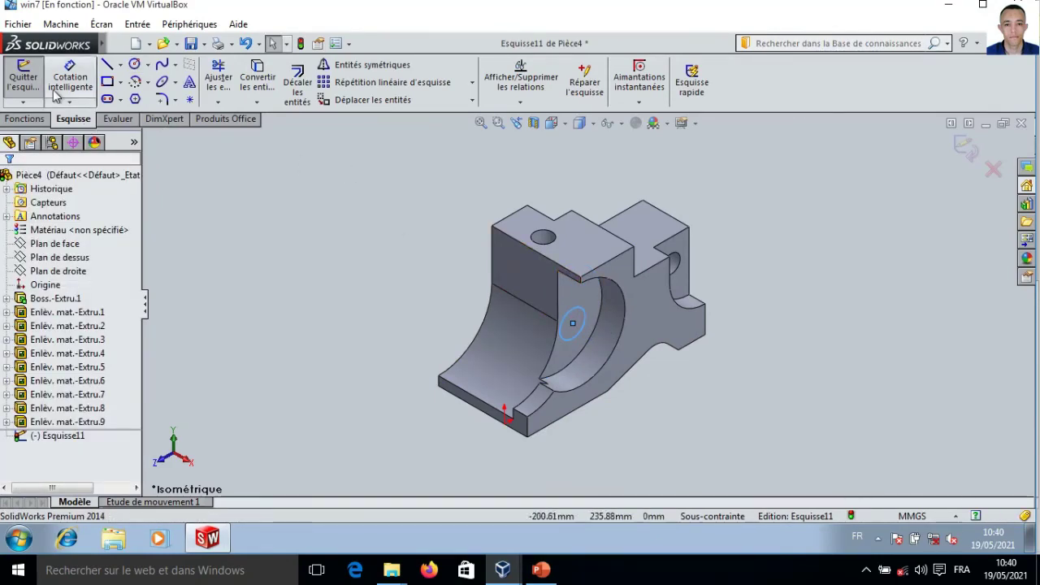
pyautogui.click(580, 315)
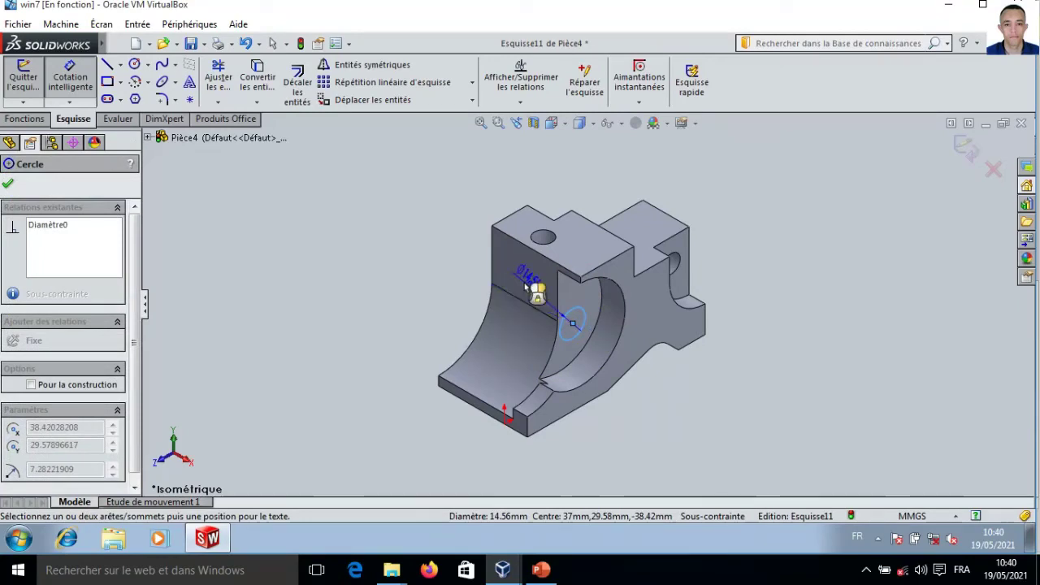
pyautogui.click(529, 301)
pyautogui.write('20')
pyautogui.press('Return')
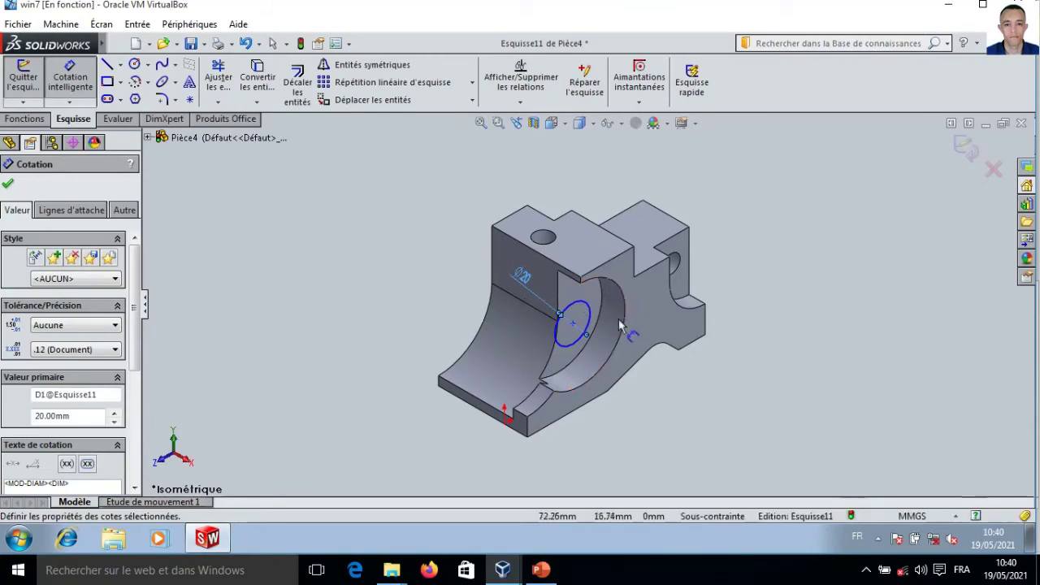
pyautogui.press('Escape')
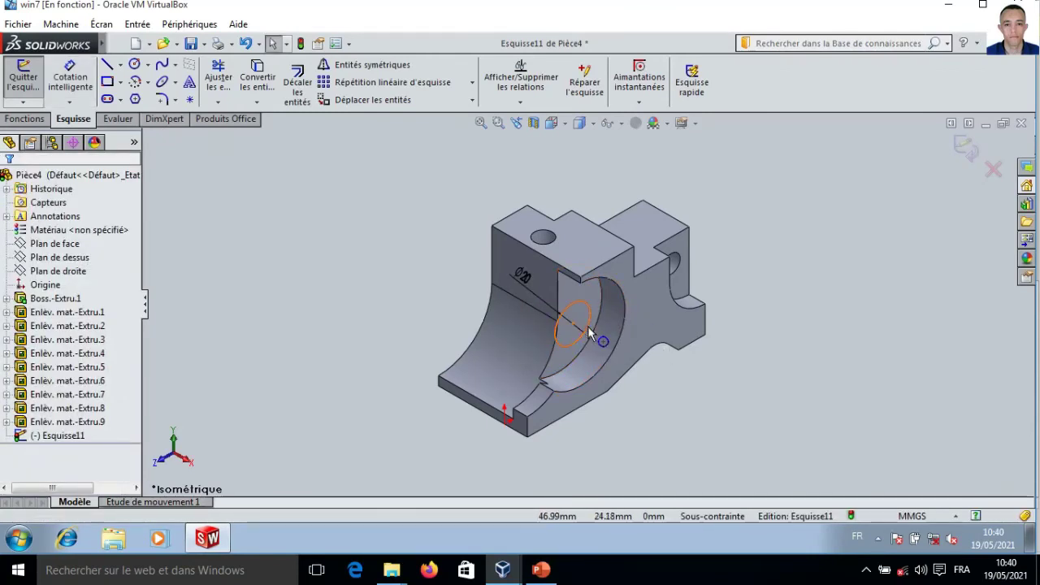
# - Make the Ø20 circle concentric with the half-disc's curved edge
pyautogui.click(587, 329)
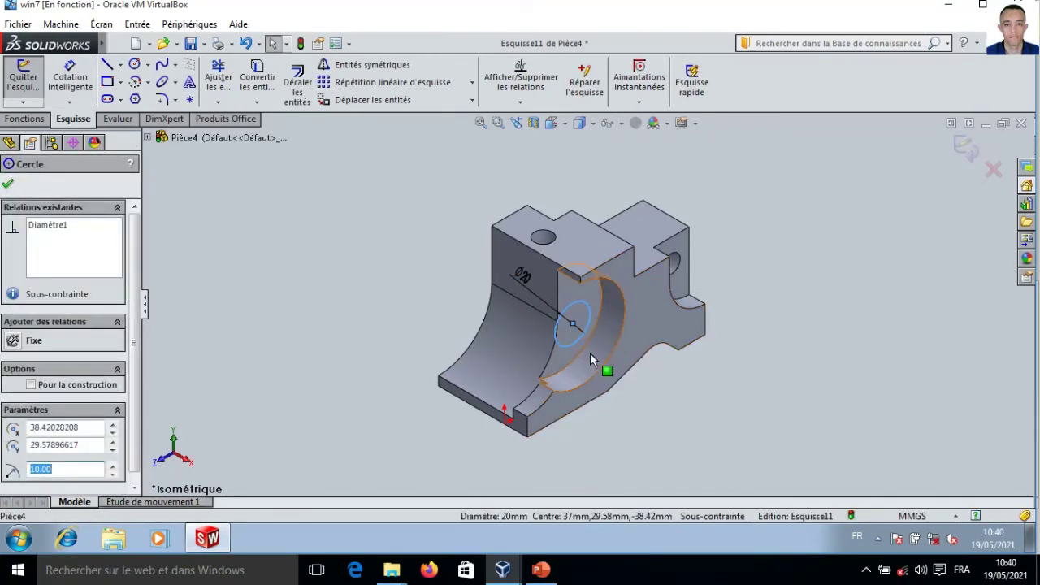
pyautogui.keyDown('ctrl'); pyautogui.click(582, 360); pyautogui.keyUp('ctrl')
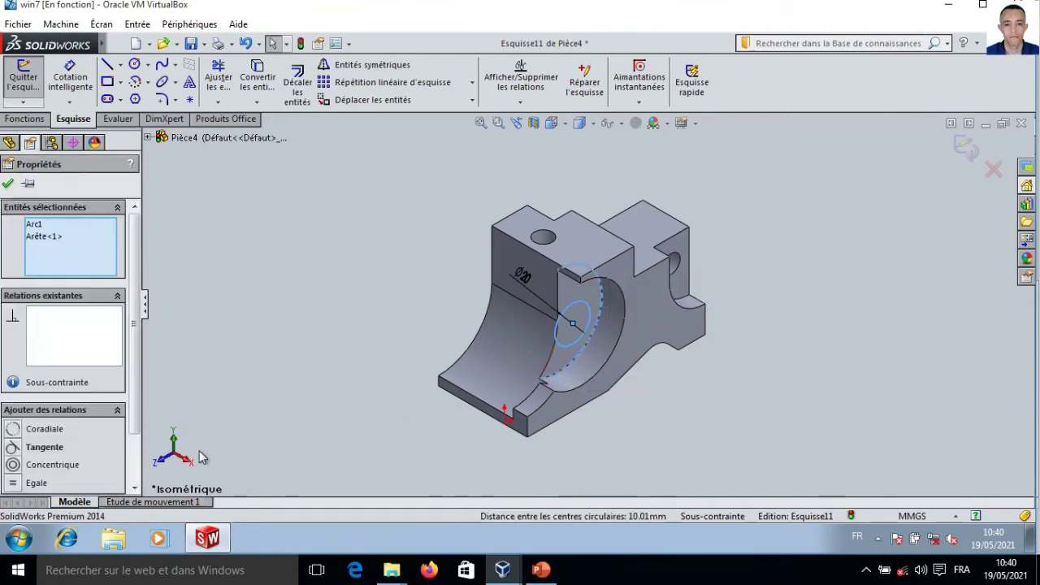
pyautogui.click(19, 471)
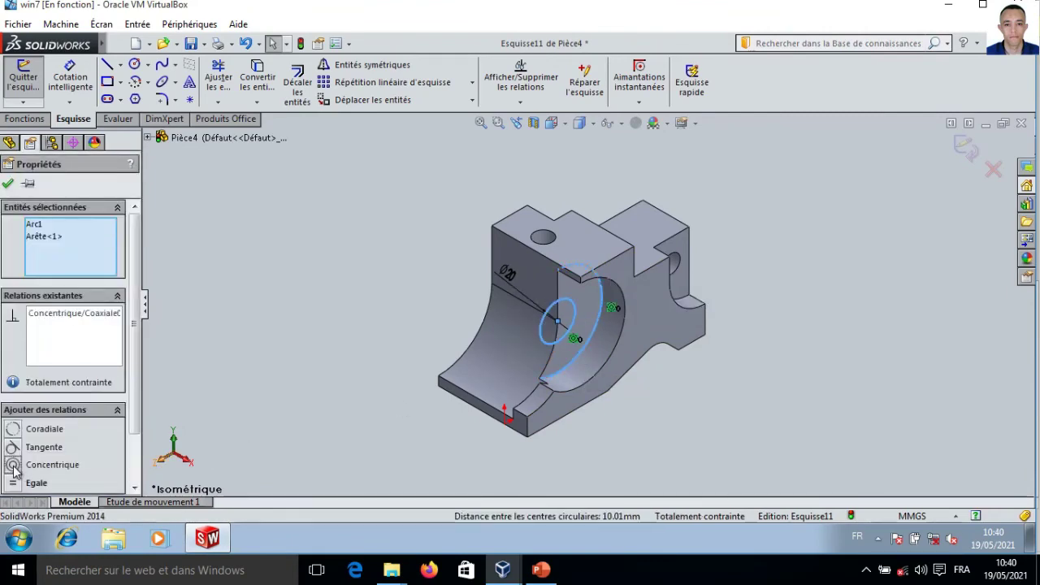
pyautogui.click(8, 184)
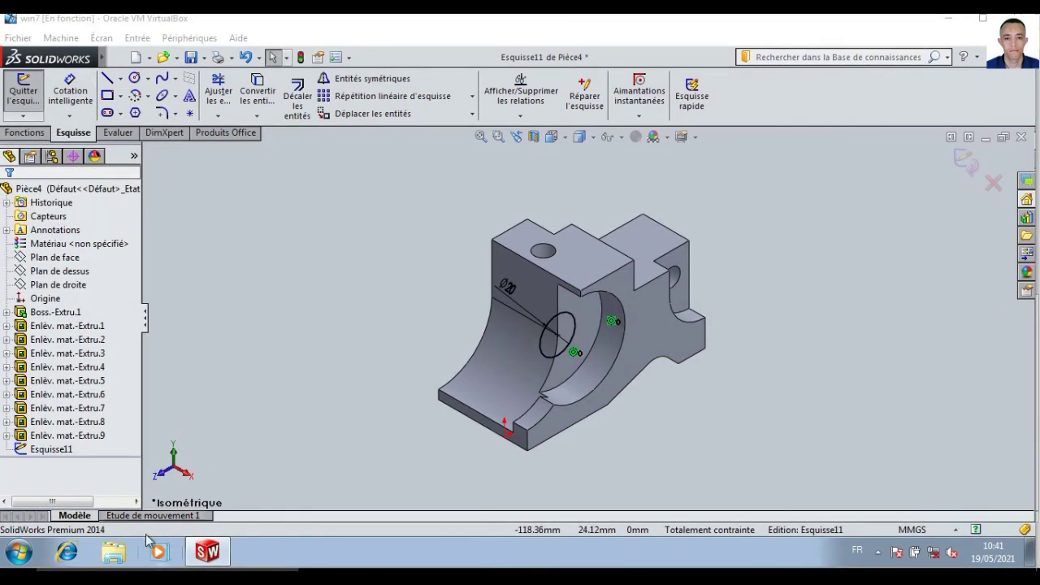
# - View the sketch face-on and convert the face's straight and curved edges into it
pyautogui.rightClick(73, 451)
pyautogui.click(90, 355)
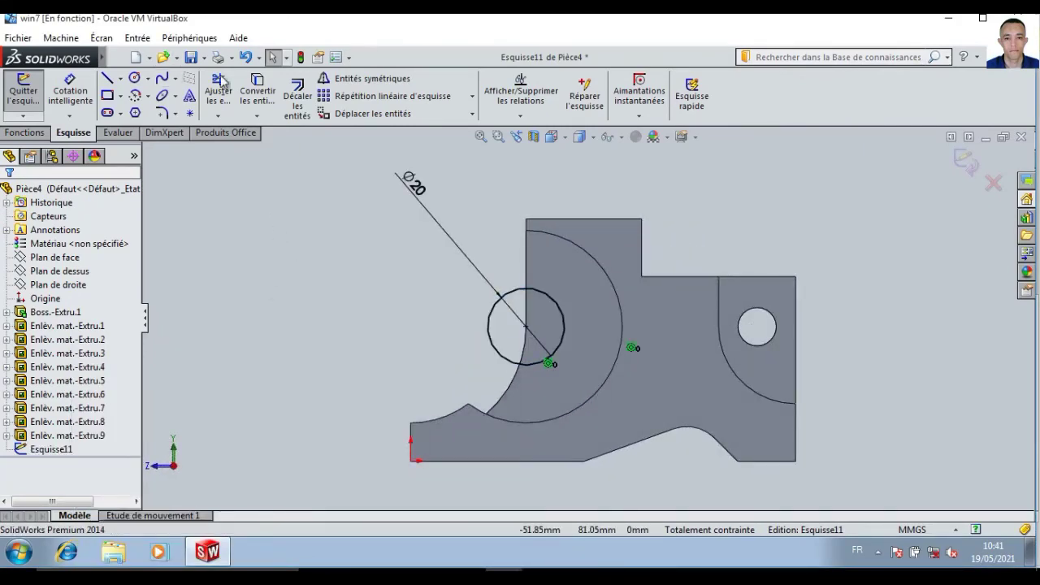
pyautogui.click(257, 91)
pyautogui.click(527, 314)
pyautogui.click(525, 351)
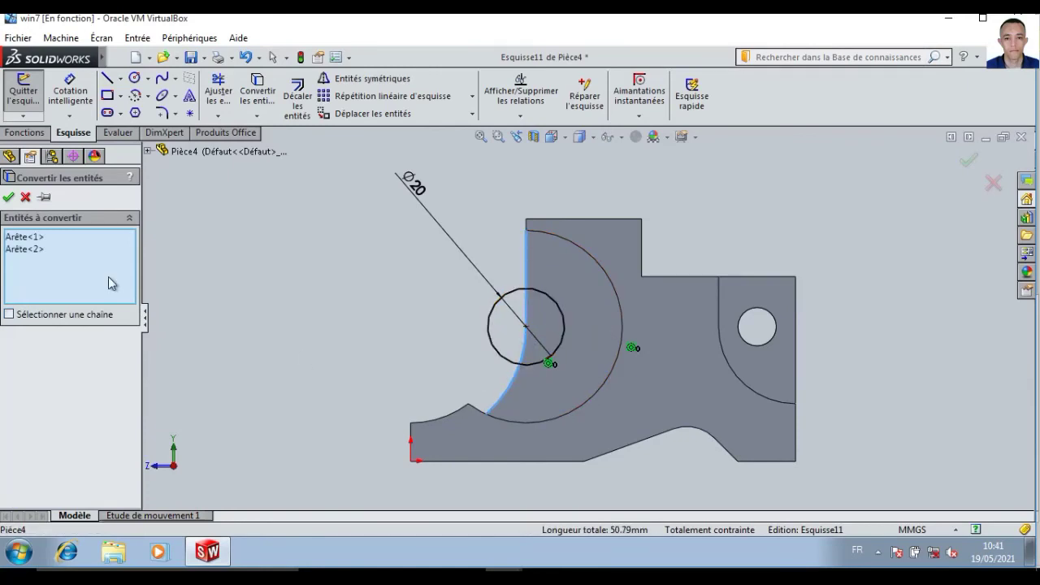
pyautogui.click(8, 197)
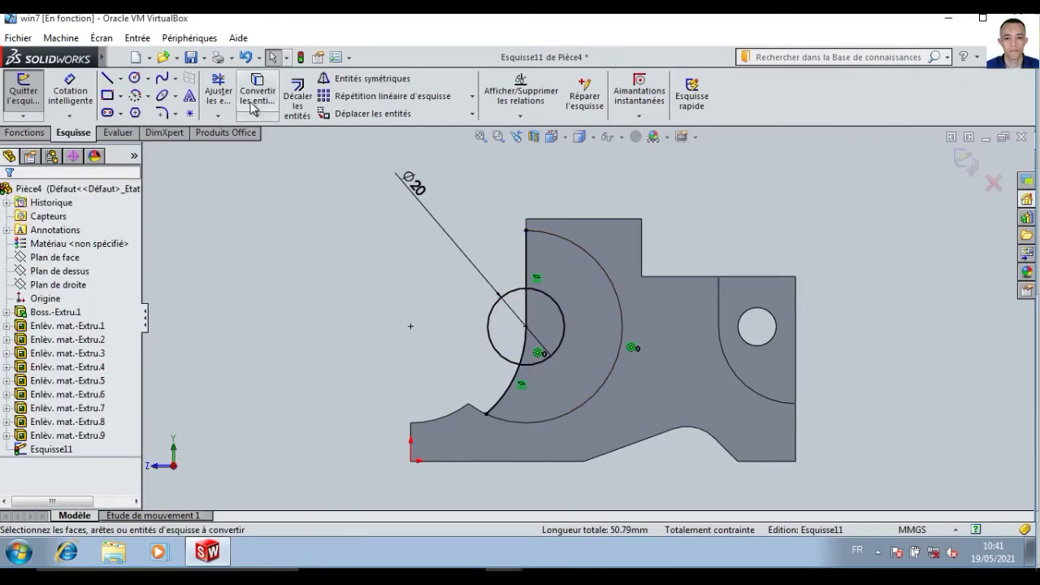
# - Trim away the circle's left half and the extra edge segments, leaving a closed half-circle
pyautogui.click(217, 91)
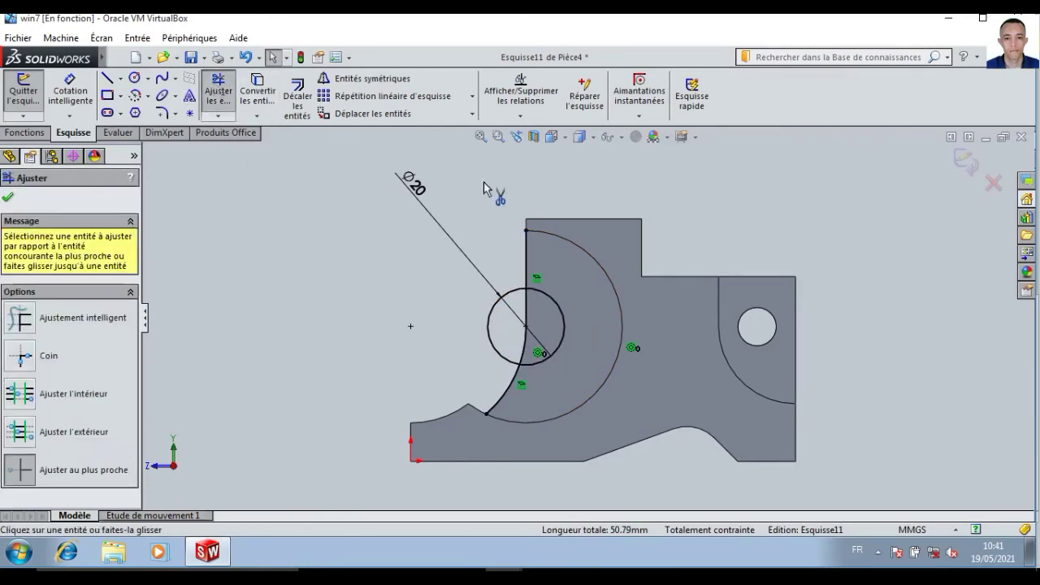
pyautogui.click(513, 294)
pyautogui.click(526, 277)
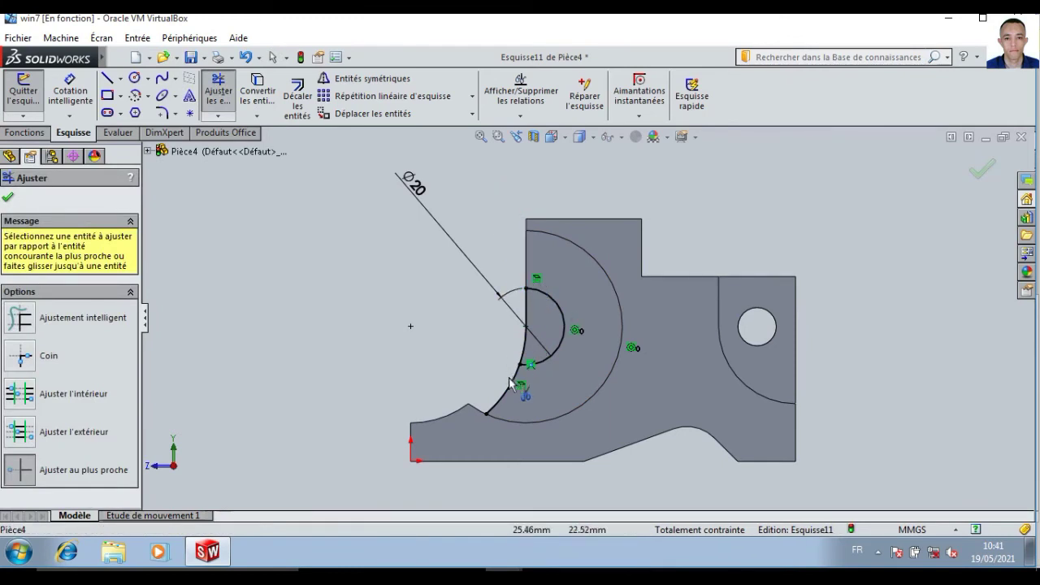
pyautogui.click(509, 393)
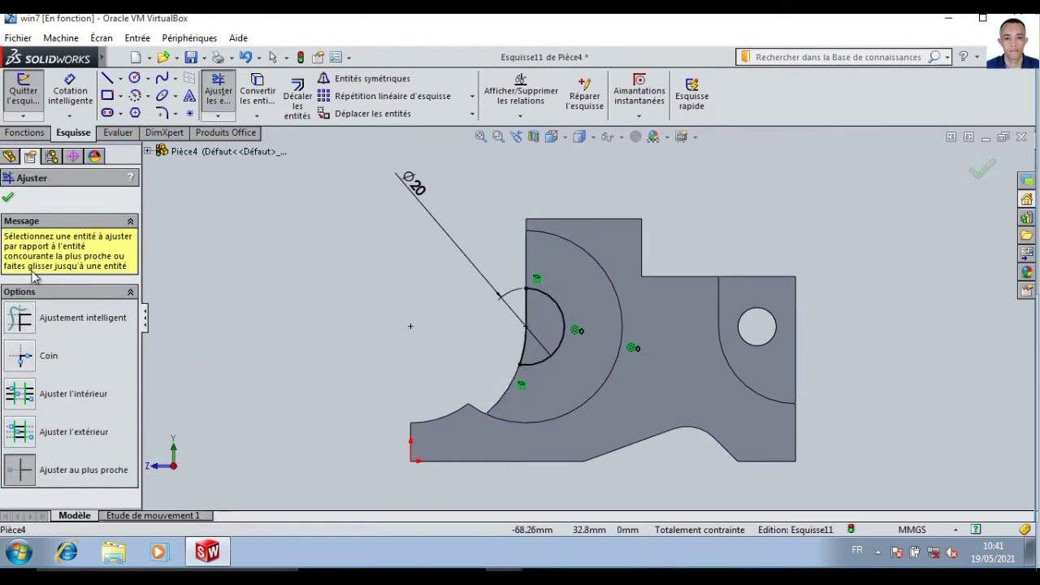
pyautogui.click(9, 196)
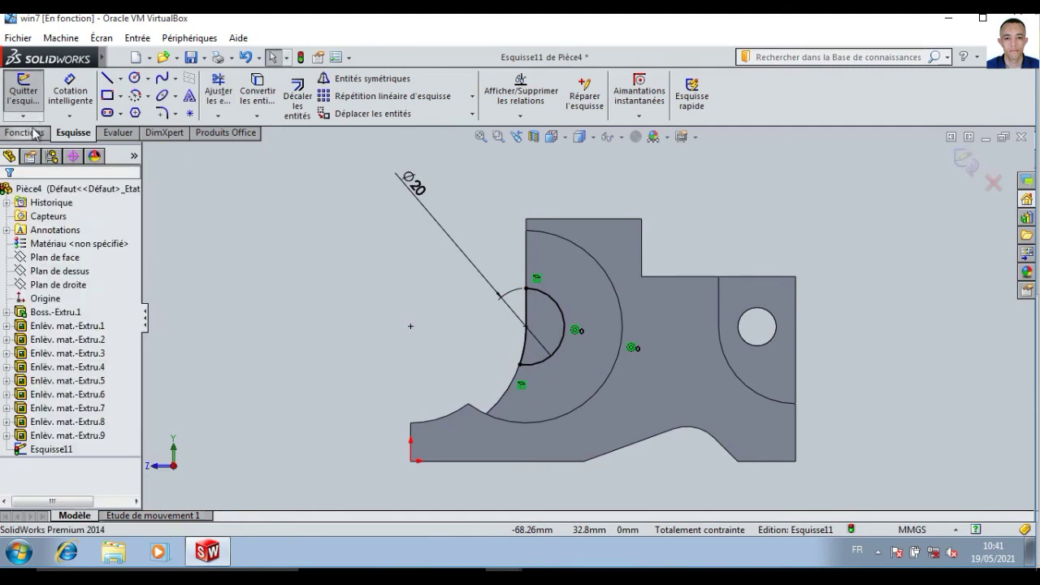
# - Extrude the half-circle sketch as a 5 mm blind boss and view it isometrically
pyautogui.click(31, 132)
pyautogui.click(36, 105)
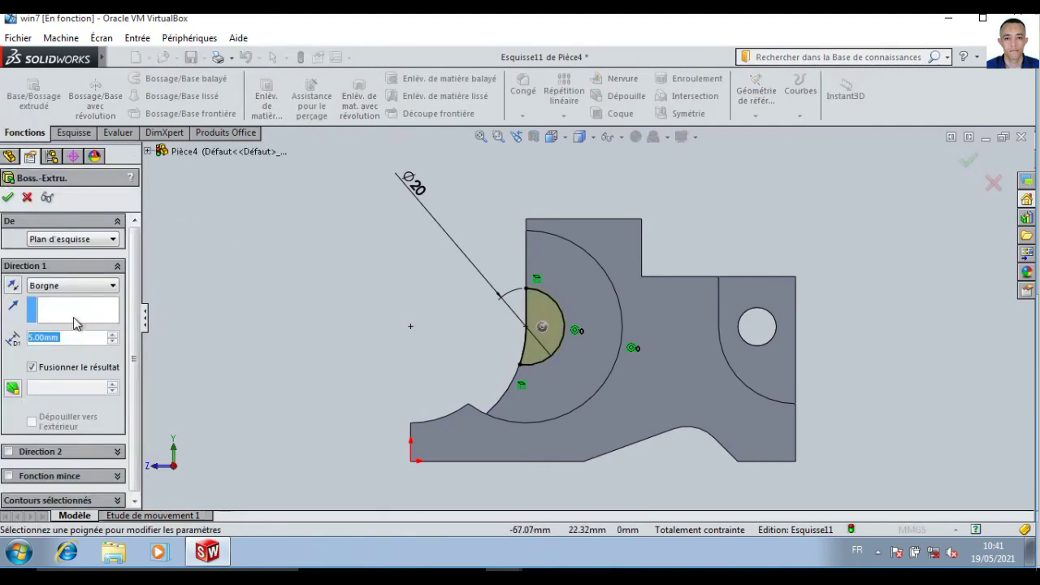
pyautogui.click(9, 198)
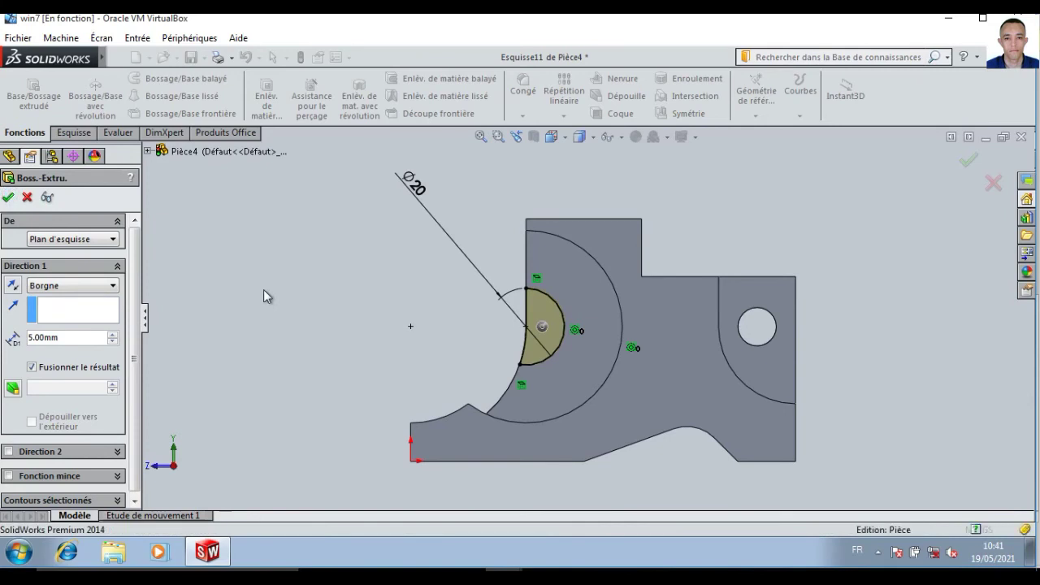
pyautogui.hotkey('ctrl', '7')
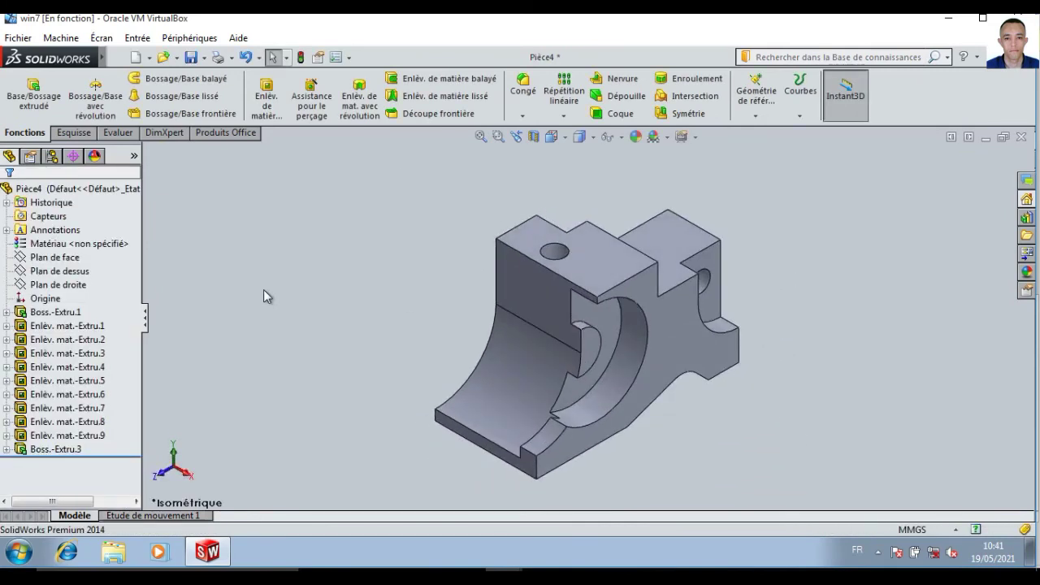
pyautogui.click(593, 351)
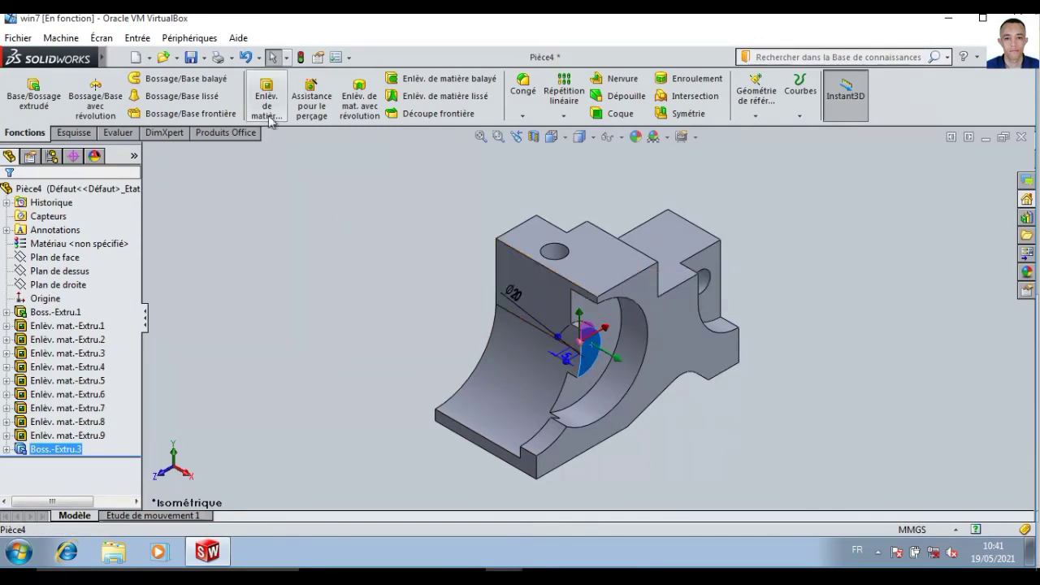
# - Sketch a circle on the boss face, concentric with the boss's curved edge
pyautogui.click(34, 92)
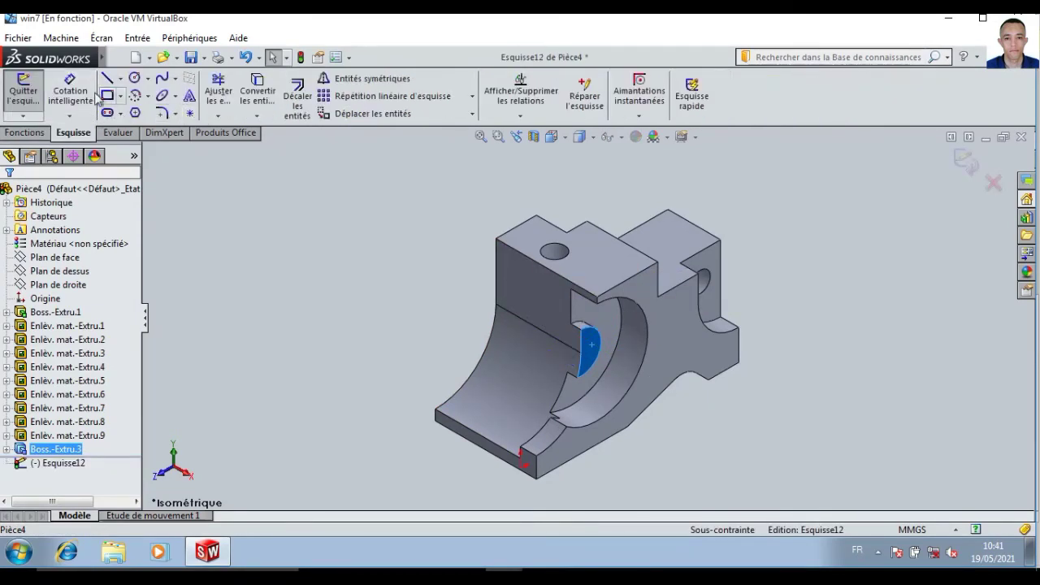
pyautogui.click(135, 81)
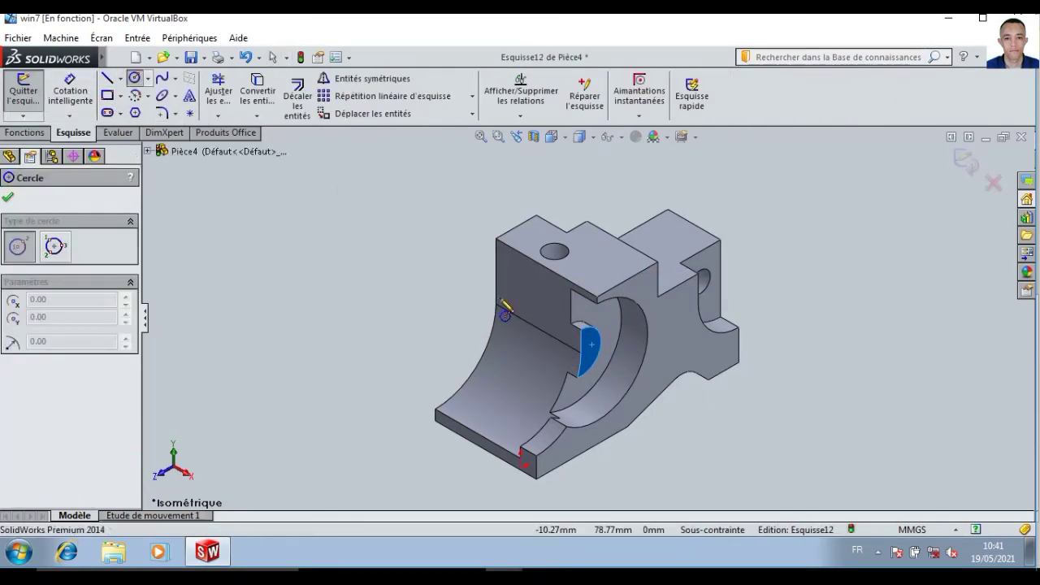
pyautogui.click(587, 351)
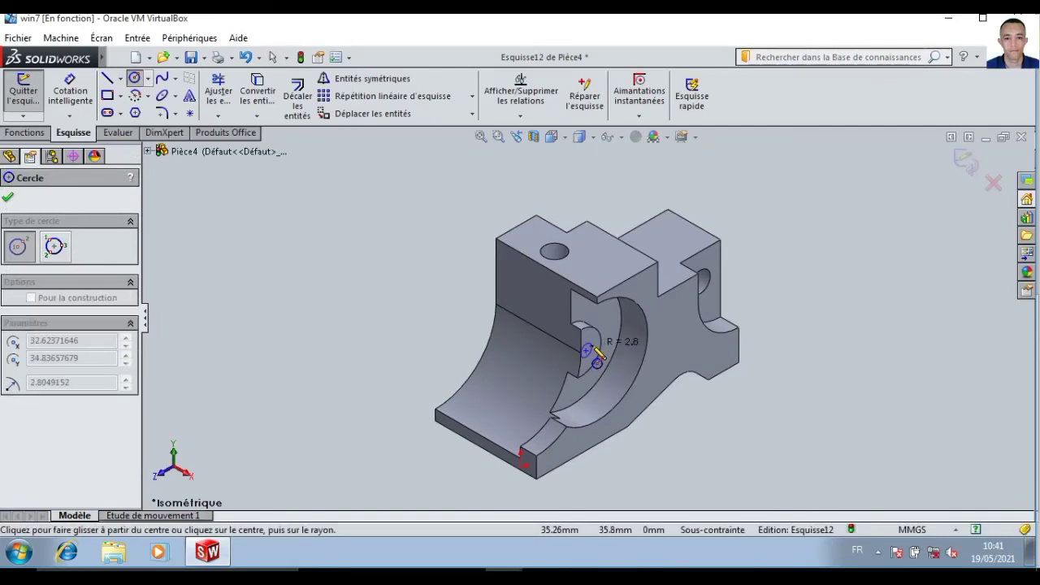
pyautogui.click(615, 351)
pyautogui.press('Escape')
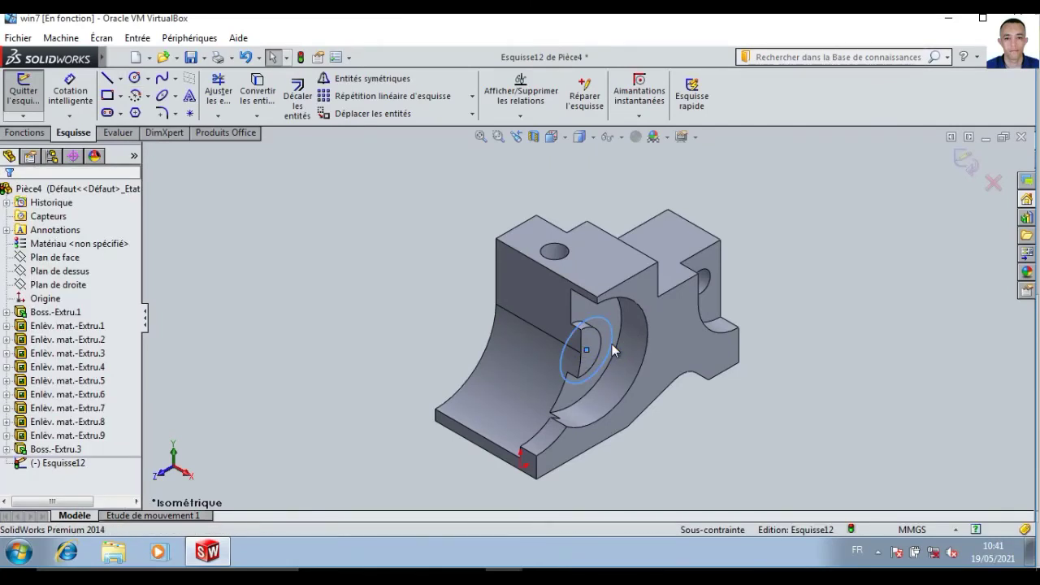
pyautogui.click(601, 346)
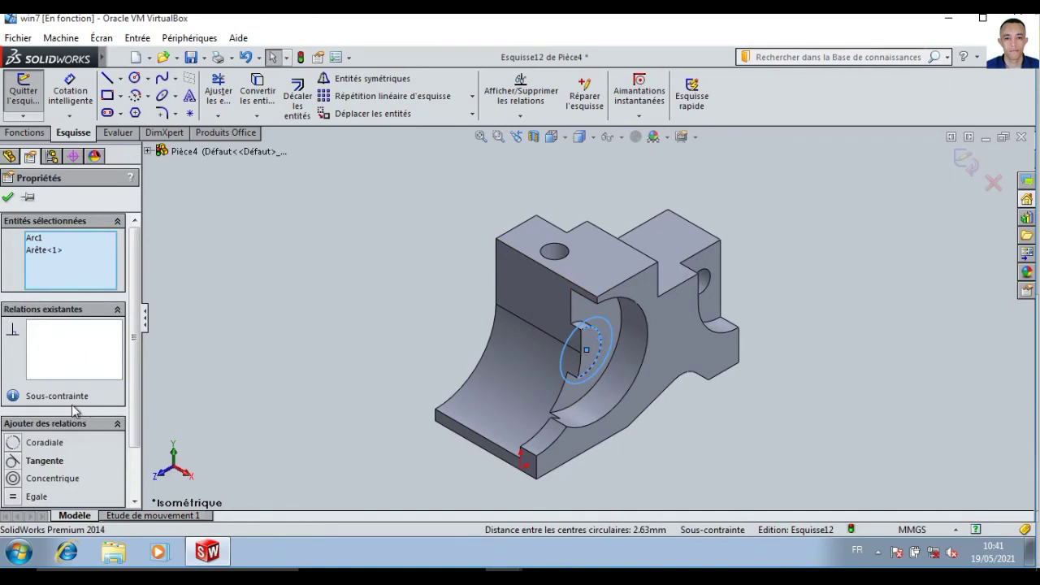
pyautogui.click(16, 478)
pyautogui.click(323, 301)
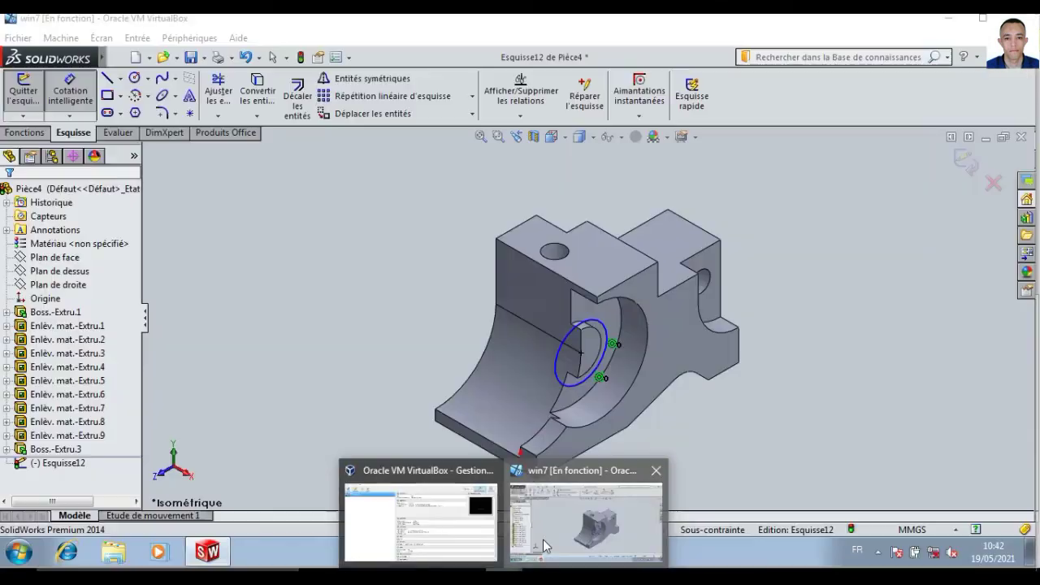
# - Dimension the pin circle to a 10 mm diameter
pyautogui.click(414, 520)
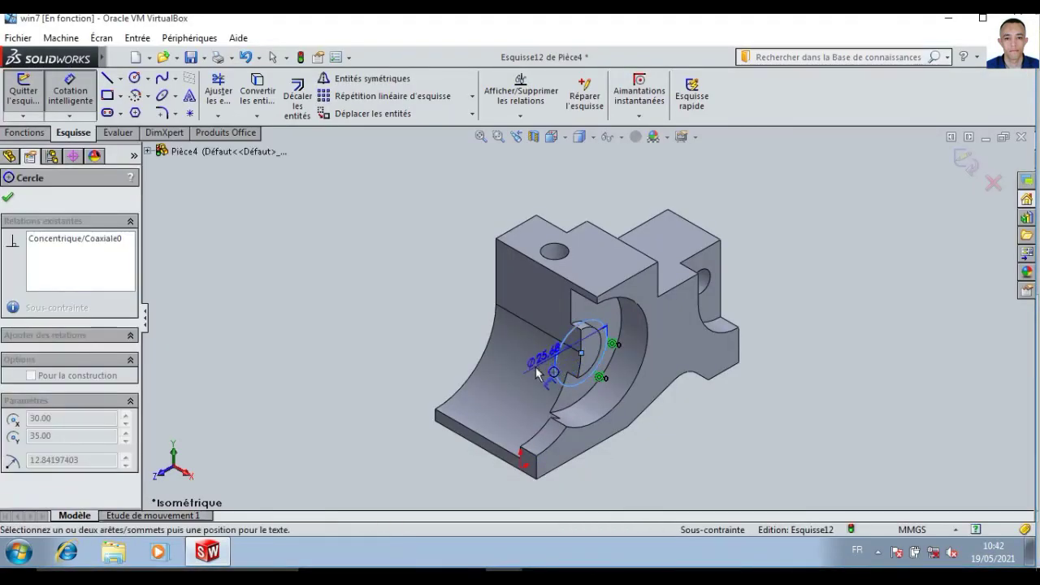
pyautogui.click(539, 372)
pyautogui.write('10')
pyautogui.press('Return')
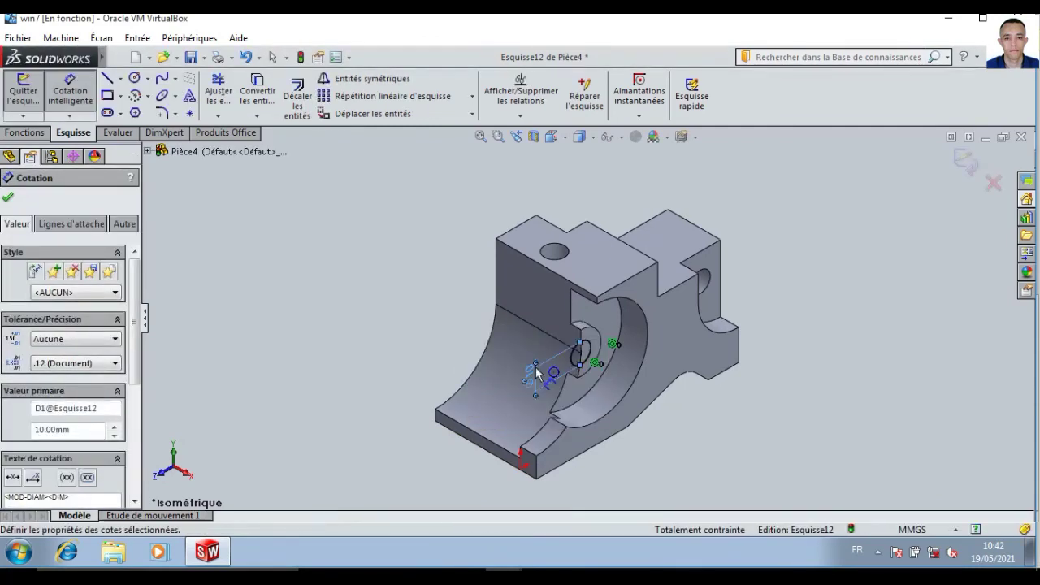
pyautogui.click(24, 132)
pyautogui.click(32, 93)
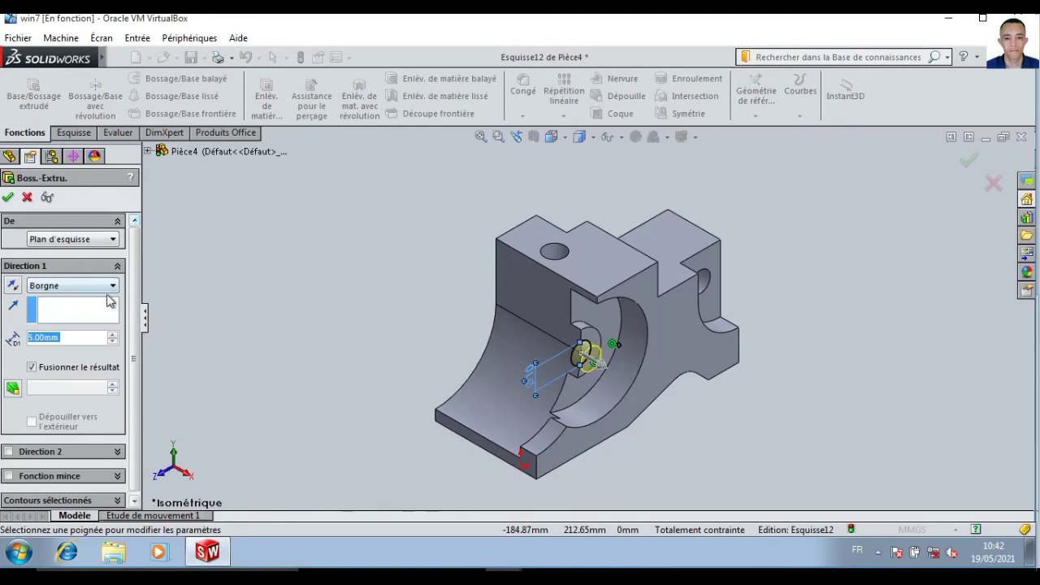
# - Extrude the Ø10 circle as a pin with end condition Jusqu'à la surface, up to the chosen face
pyautogui.click(108, 286)
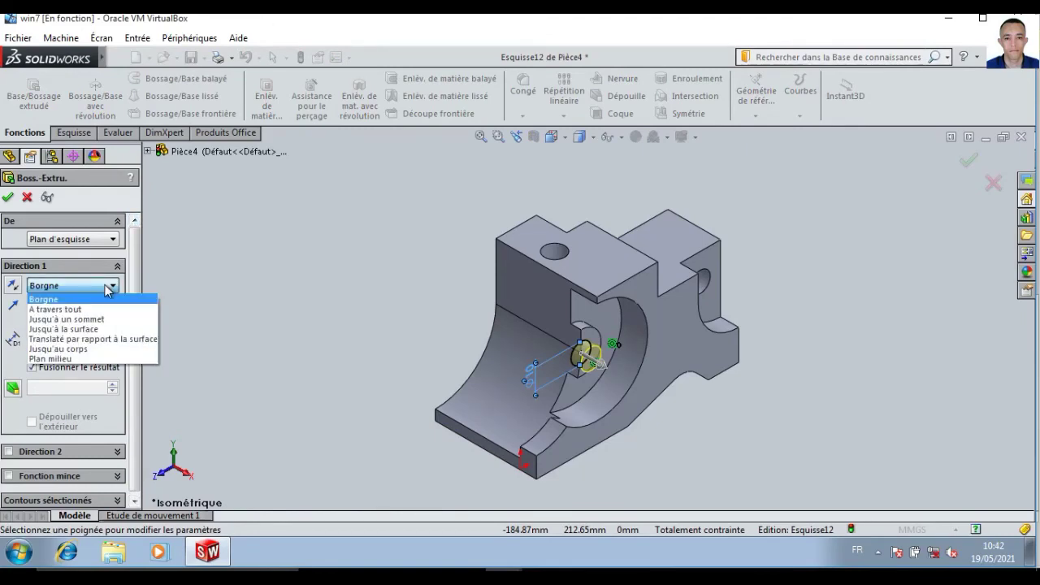
pyautogui.click(109, 329)
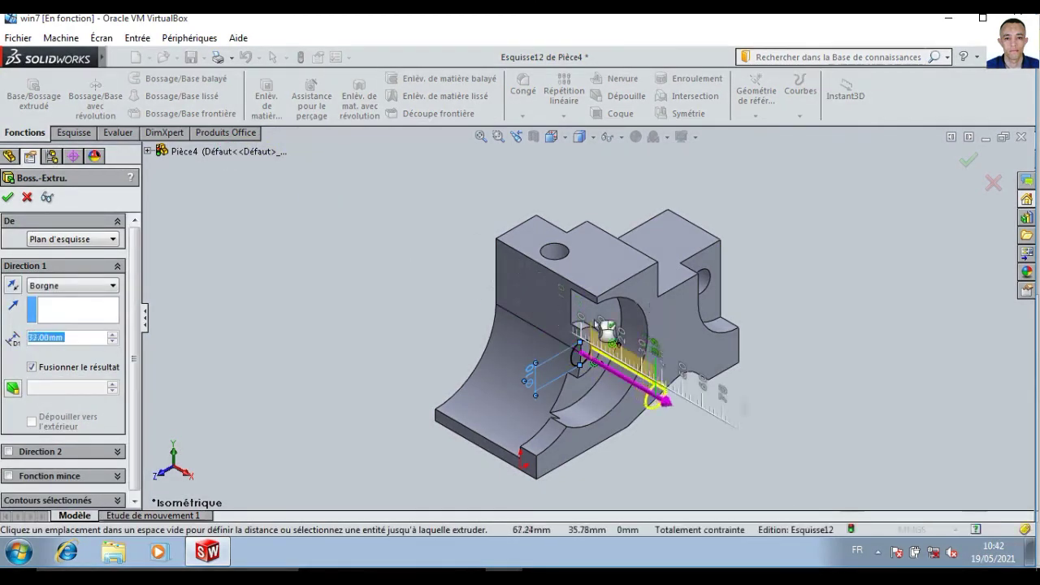
pyautogui.click(90, 286)
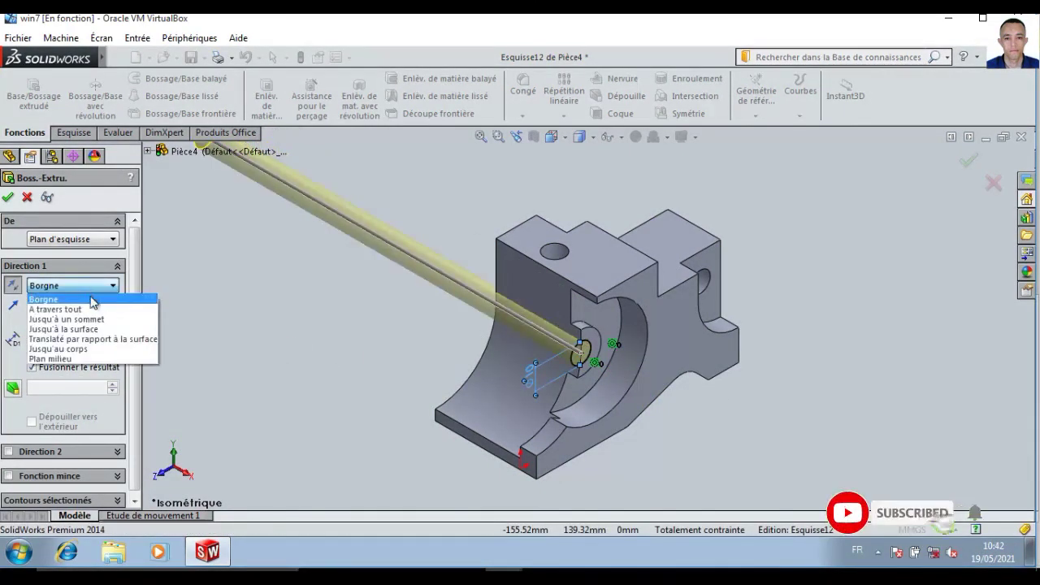
pyautogui.click(100, 319)
pyautogui.click(101, 285)
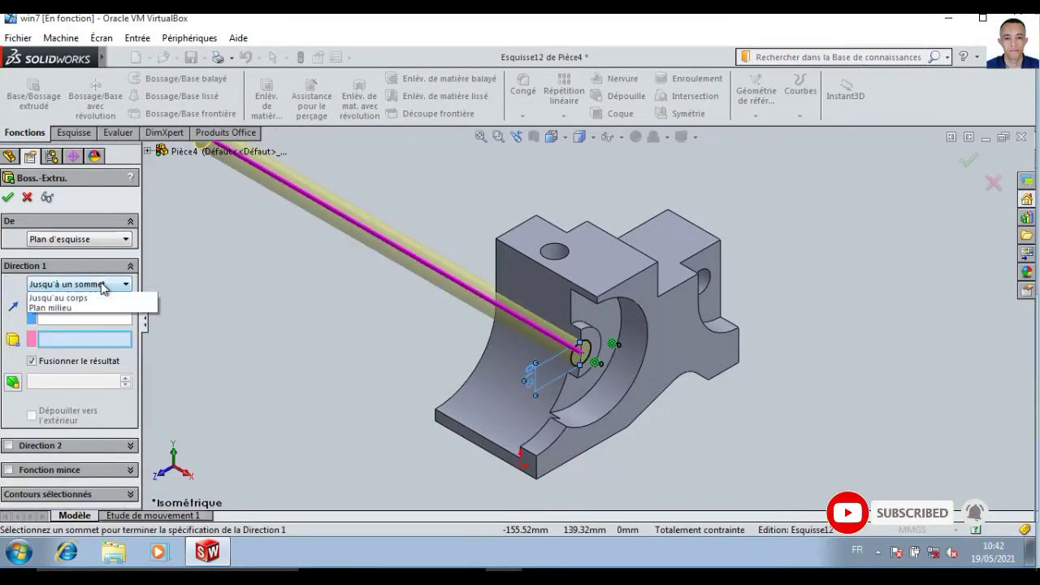
pyautogui.click(102, 328)
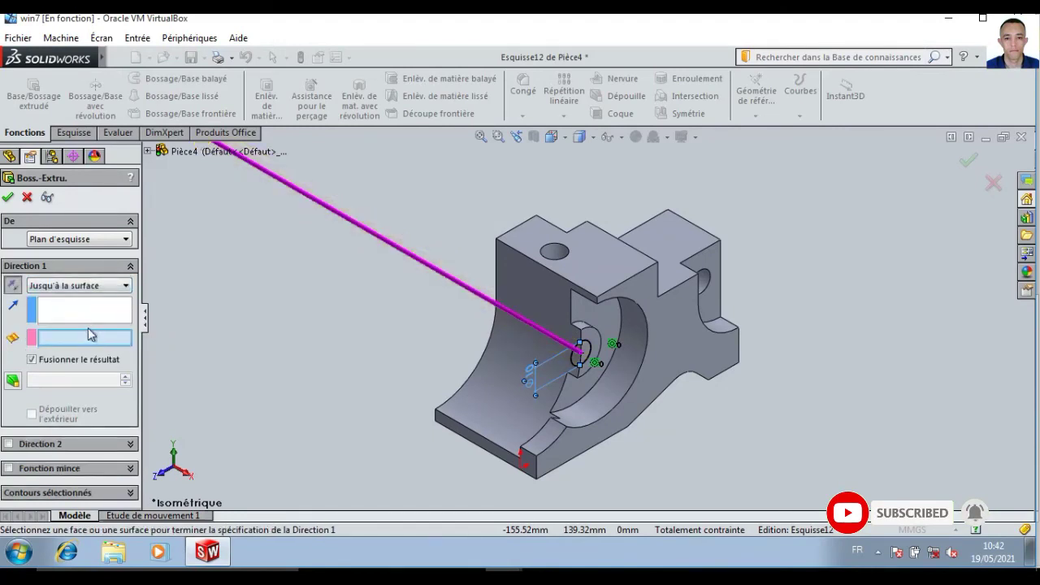
pyautogui.click(647, 296)
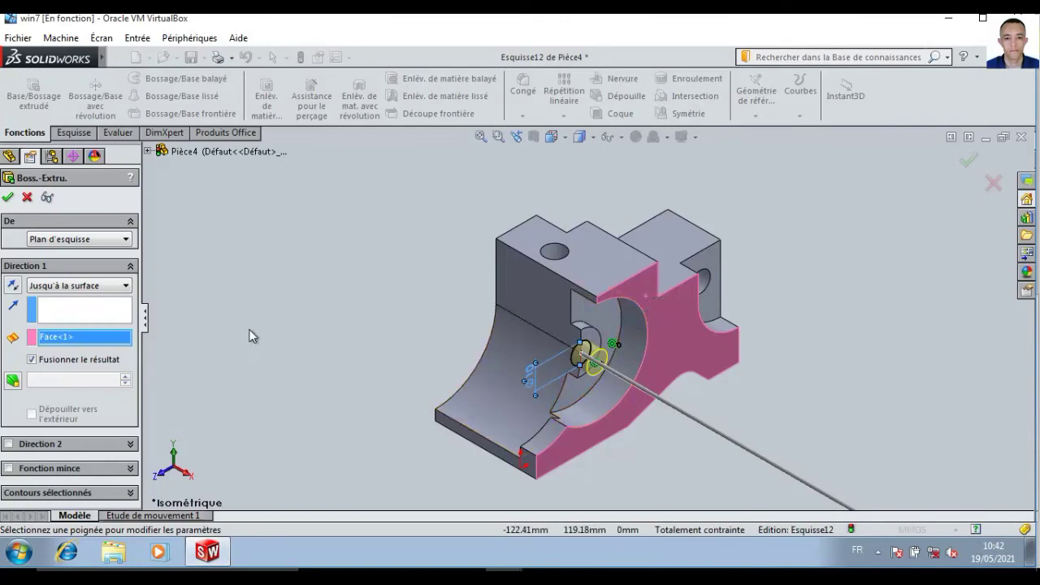
pyautogui.click(7, 198)
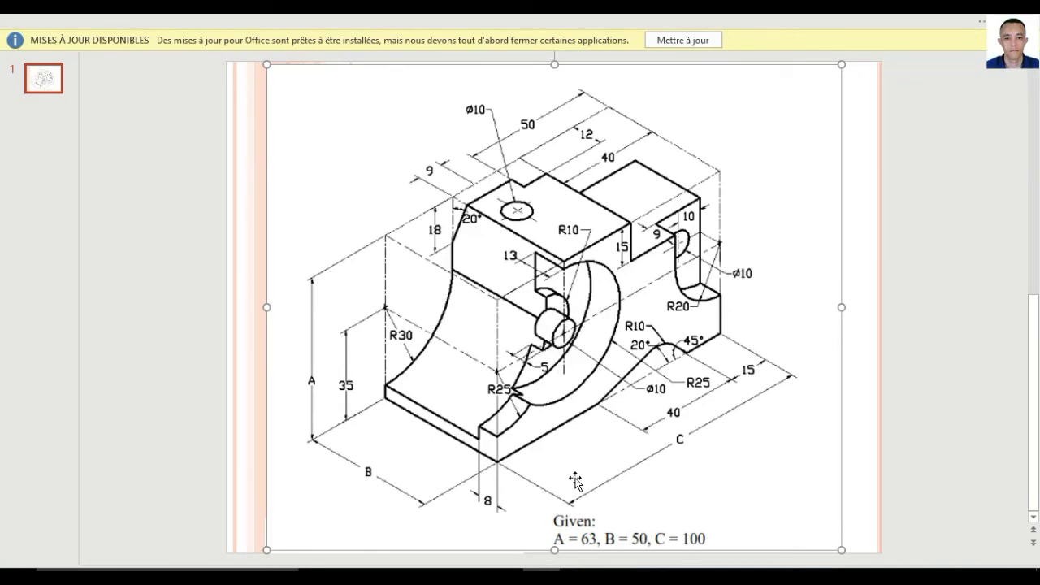
# - Return to the part, rotate it to inspect the new pin, then restore the isometric view
pyautogui.moveTo(208, 552)
pyautogui.click(585, 520)
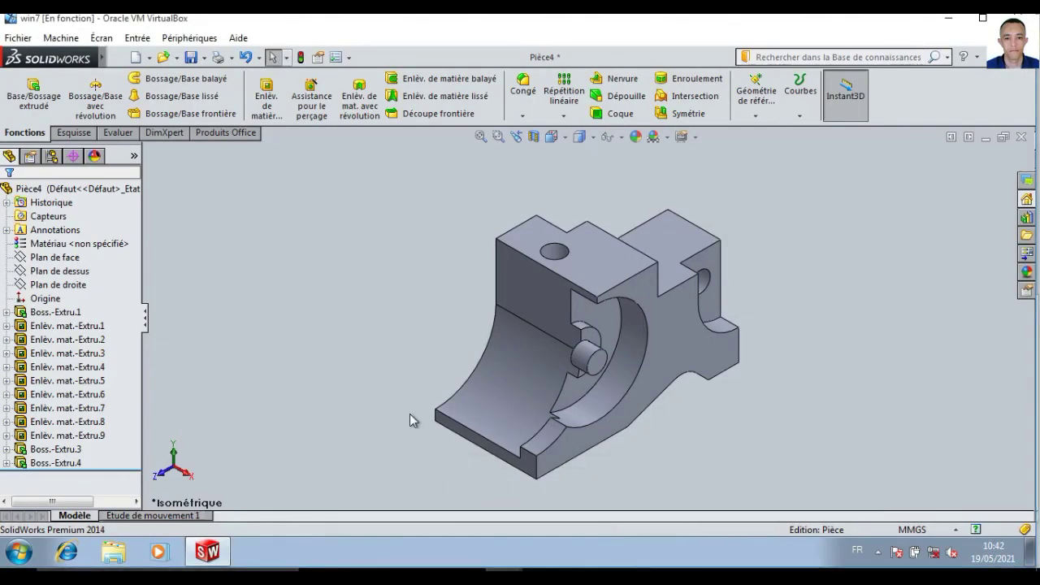
pyautogui.press('Down')
pyautogui.press('Down')
pyautogui.press('Down')
pyautogui.press('Down')
pyautogui.press('Down')
pyautogui.press('Down')
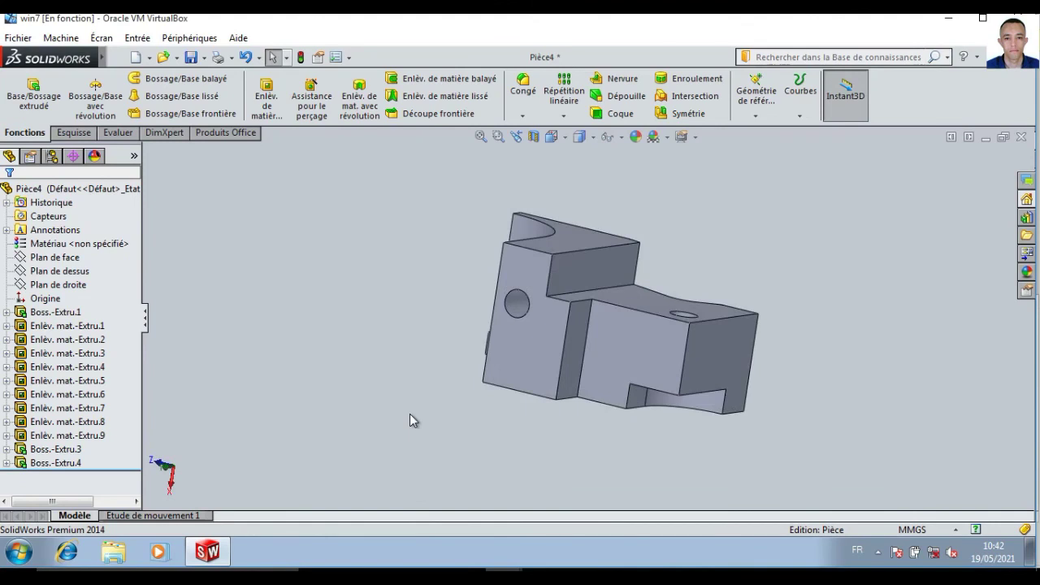
pyautogui.hotkey('ctrl', '7')
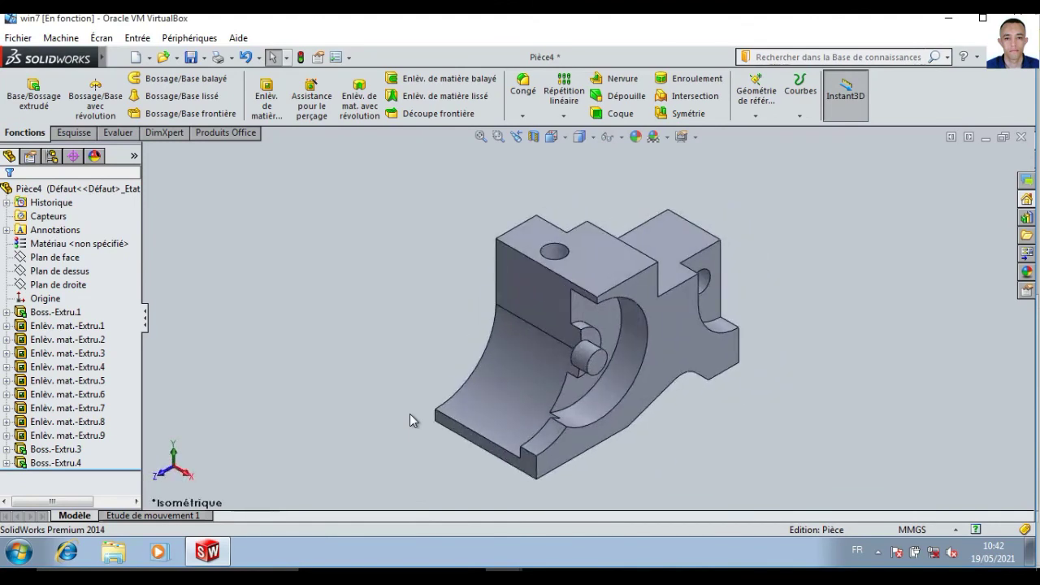